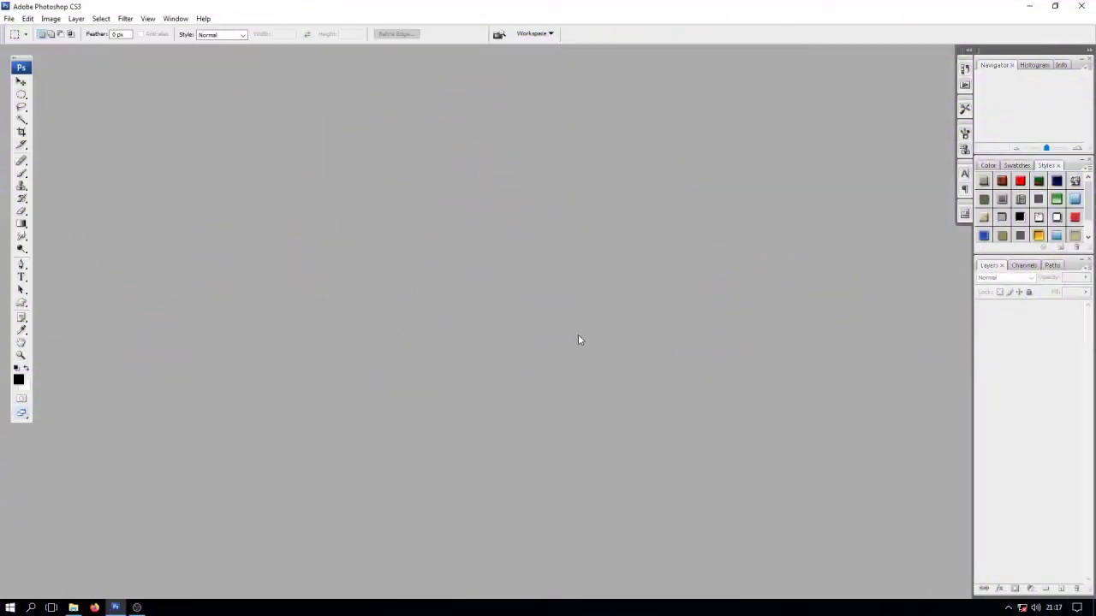
Step: Create a new white 12 × 12 cm document at 300 pixels/cm
{"action": "left_click", "coordinate": [8, 18]}
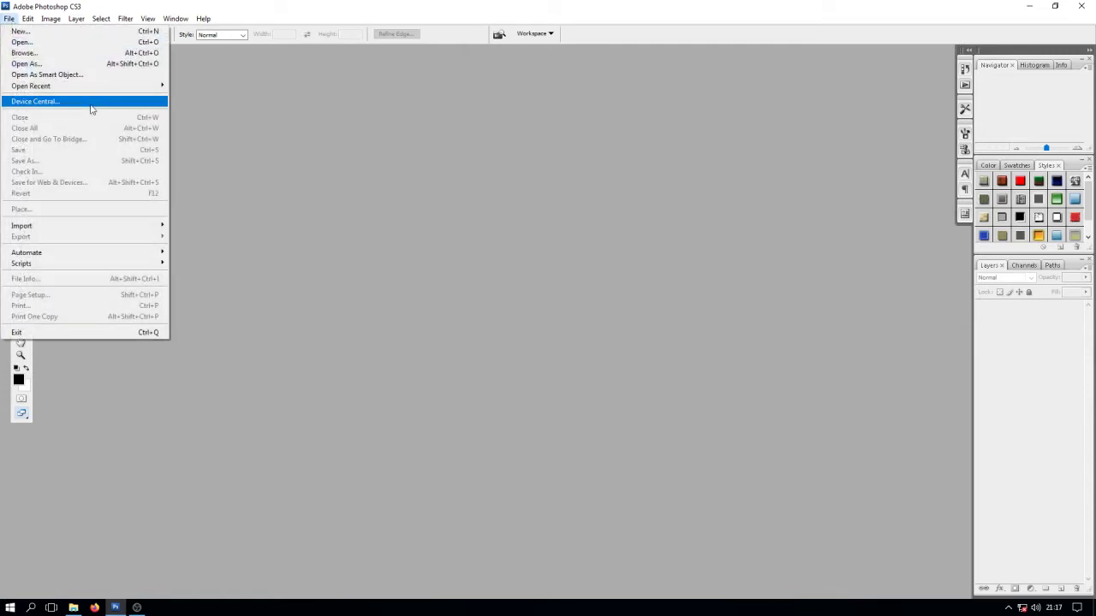
{"action": "left_click", "coordinate": [107, 36]}
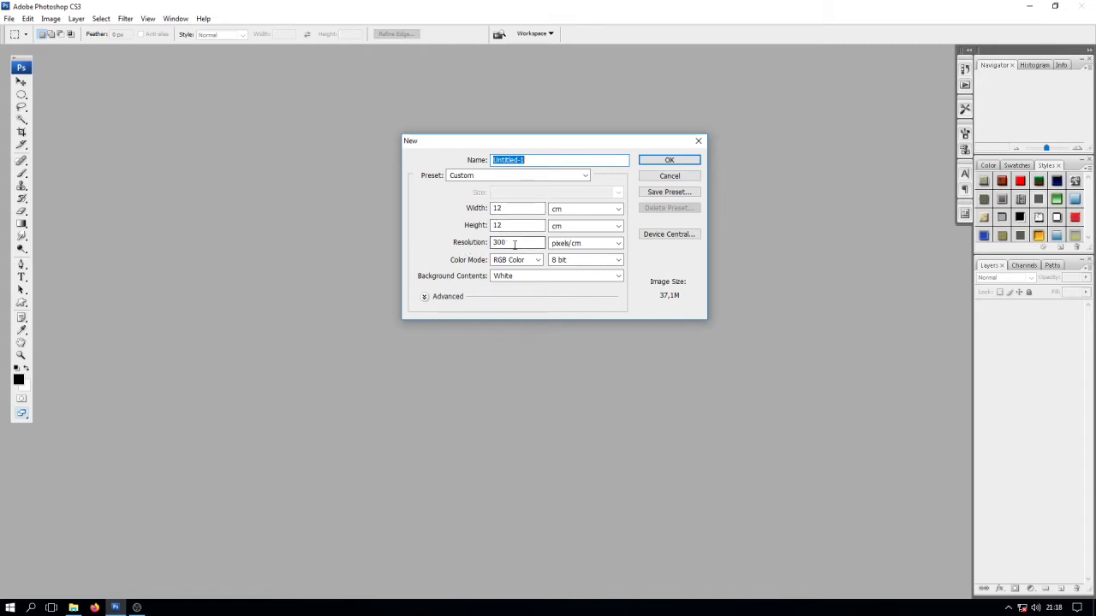
{"action": "left_click", "coordinate": [668, 160]}
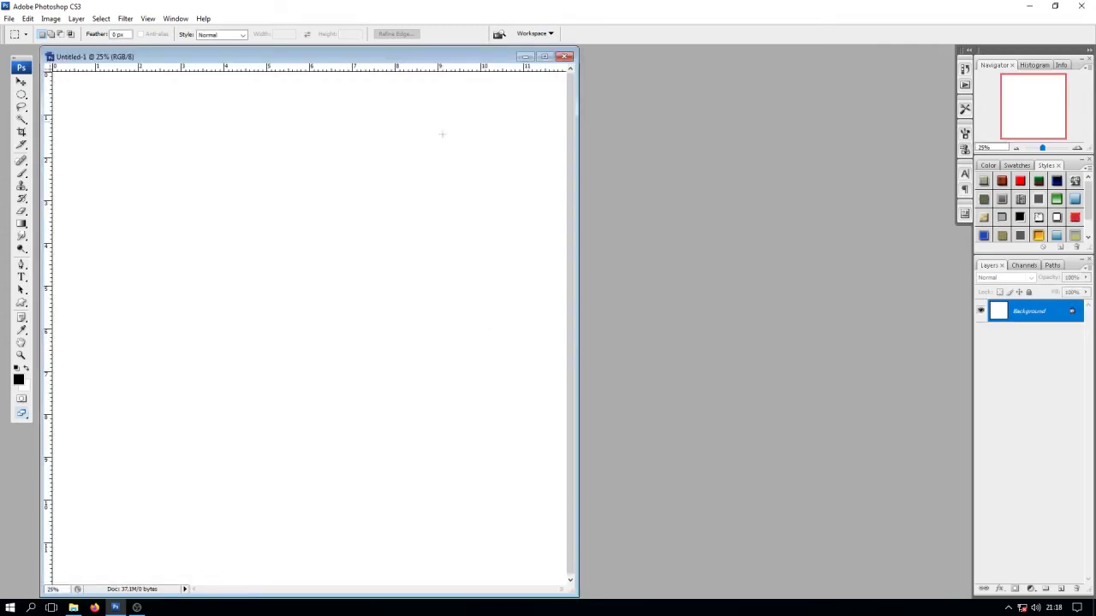
{"action": "left_click_drag", "start_coordinate": [447, 59], "coordinate": [647, 59]}
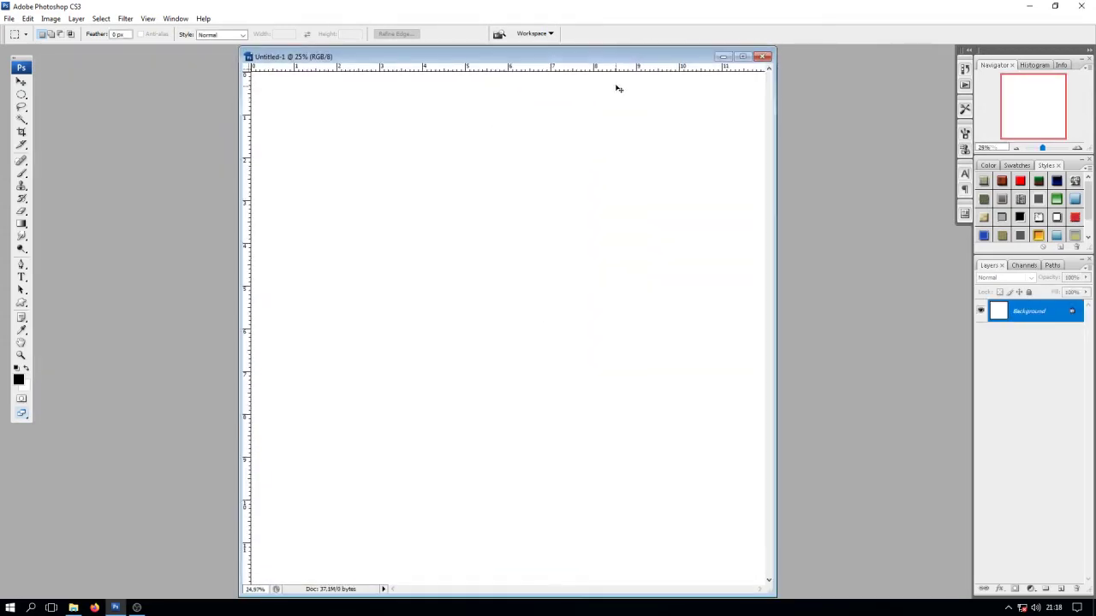
Step: Switch to full-screen mode and draw a black circle with the Ellipse Tool
{"action": "key", "text": "f"}
{"action": "key", "text": "f"}
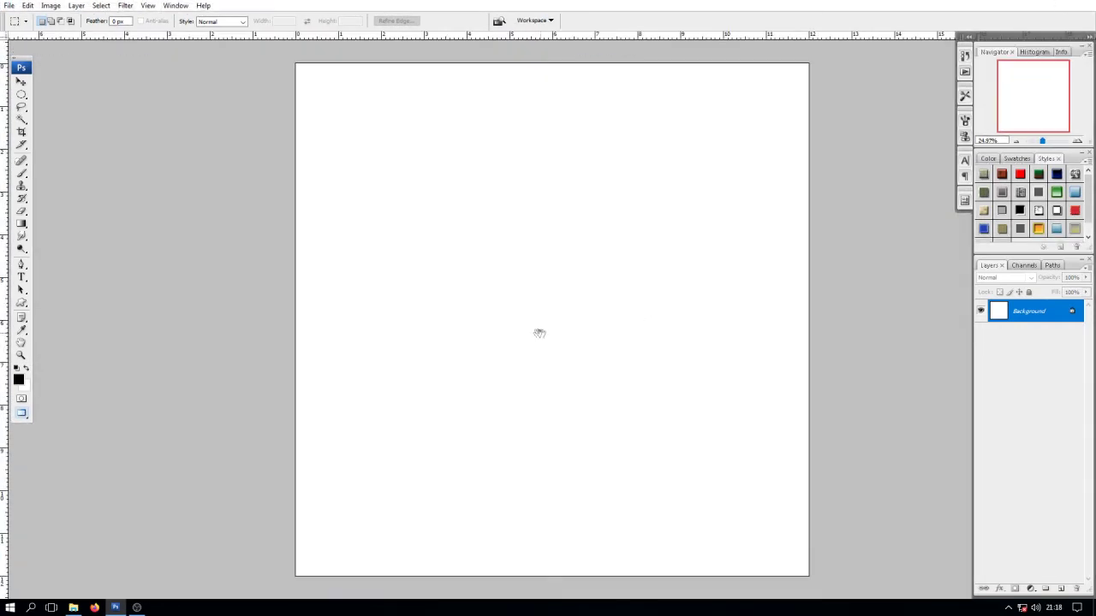
{"action": "key", "text": "u"}
{"action": "left_click", "coordinate": [23, 305]}
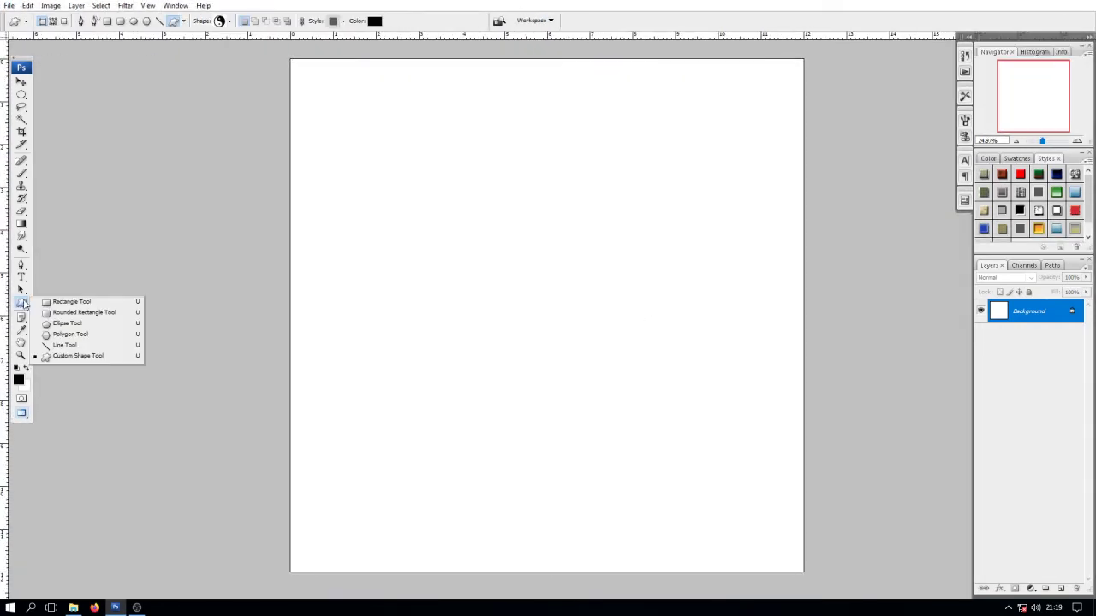
{"action": "left_click", "coordinate": [74, 324]}
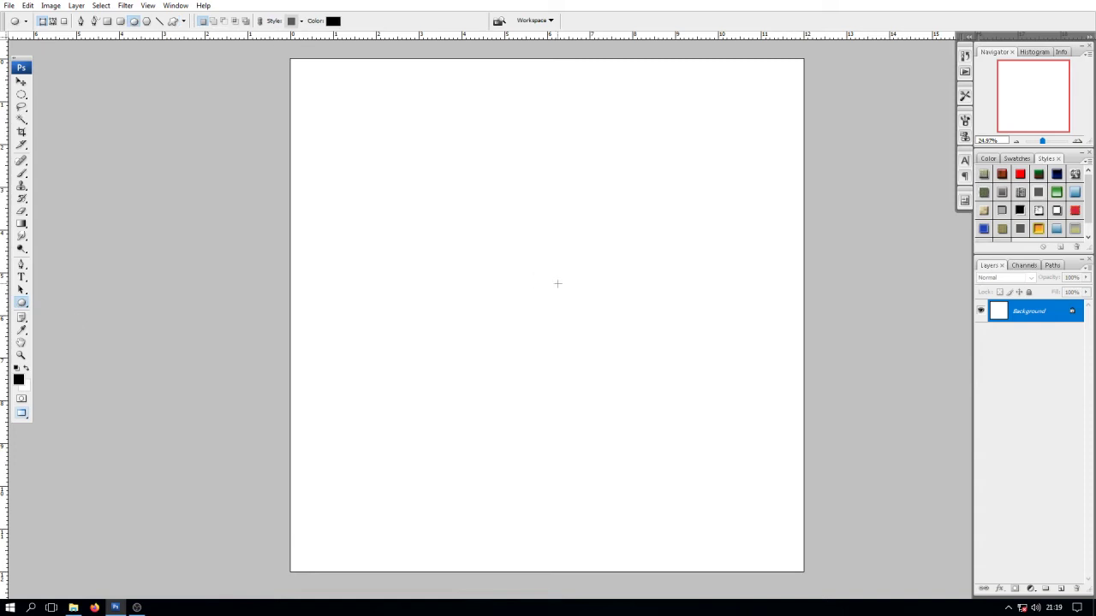
{"action": "left_click_drag", "start_coordinate": [336, 136], "coordinate": [702, 504]}
Step: Enlarge the circle to about 121% and move it to the canvas centre
{"action": "scroll", "coordinate": [724, 522], "scroll_direction": "down", "scroll_amount": 5}
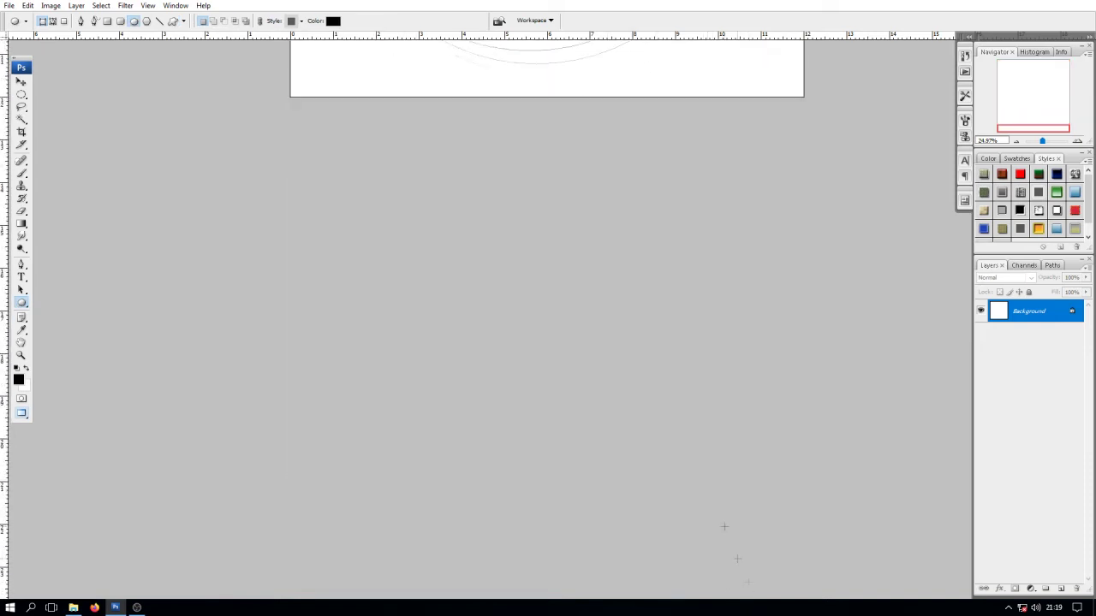
{"action": "scroll", "coordinate": [658, 144], "scroll_direction": "up", "scroll_amount": 3}
{"action": "scroll", "coordinate": [673, 399], "scroll_direction": "up", "scroll_amount": 2}
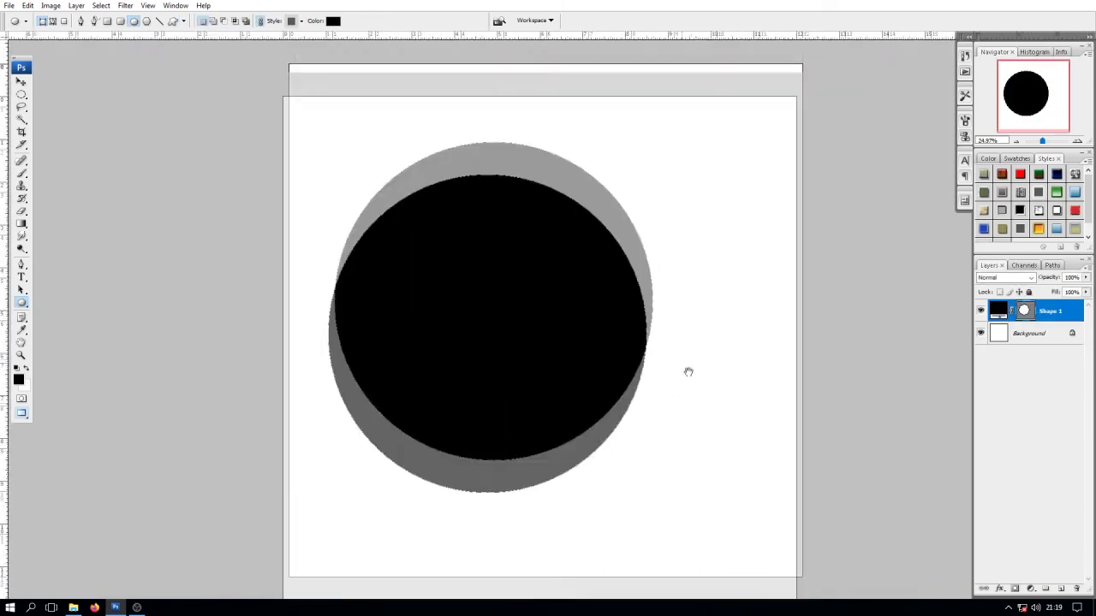
{"action": "key", "text": "v"}
{"action": "left_click_drag", "start_coordinate": [541, 364], "coordinate": [554, 365]}
{"action": "left_click_drag", "start_coordinate": [621, 465], "coordinate": [566, 412]}
{"action": "left_click_drag", "start_coordinate": [612, 449], "coordinate": [682, 518]}
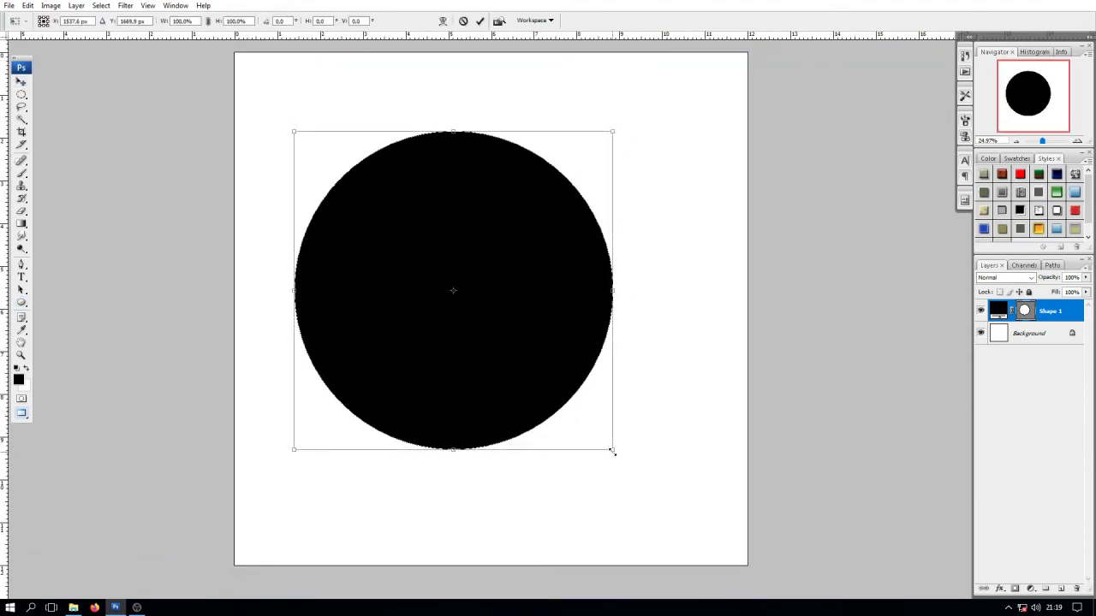
{"action": "key", "text": "Return"}
{"action": "left_click_drag", "start_coordinate": [570, 377], "coordinate": [575, 358]}
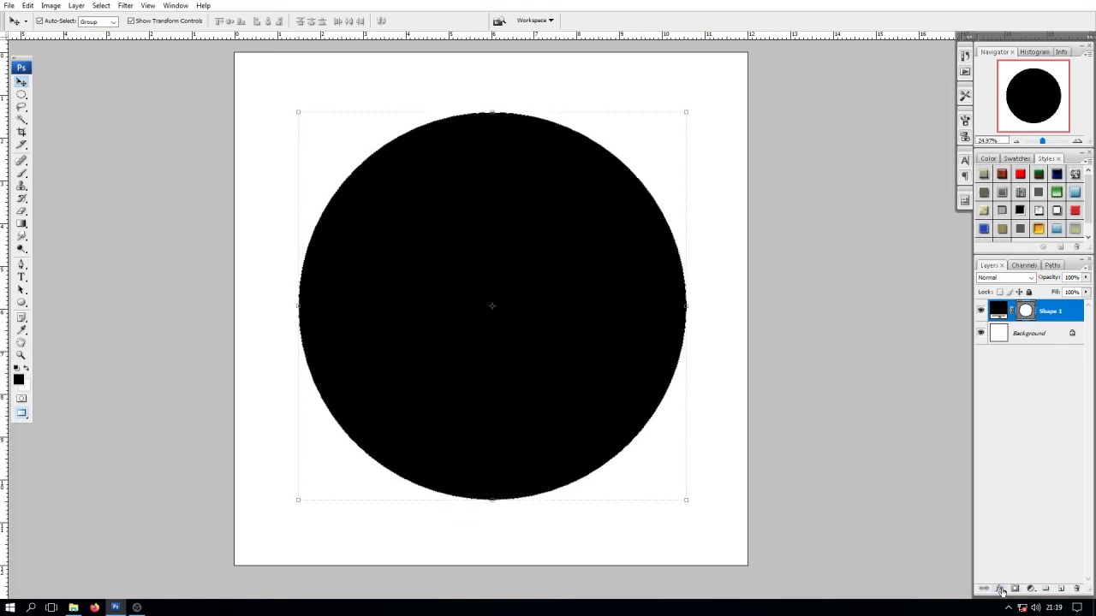
Step: Rasterize the circle layer and set its fill to 0%
{"action": "right_click", "coordinate": [1058, 313]}
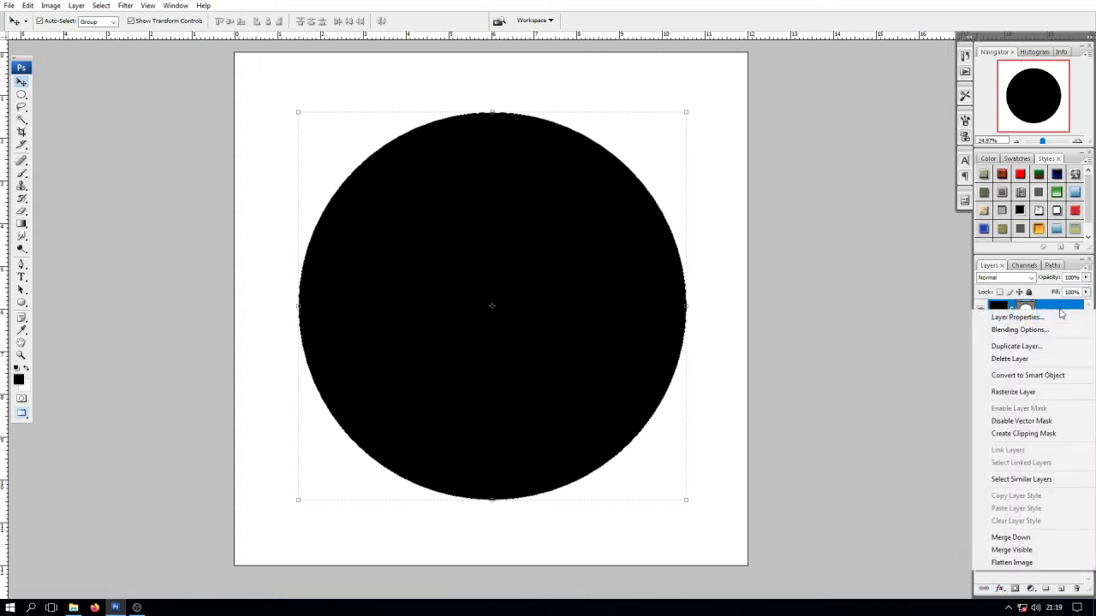
{"action": "left_click", "coordinate": [1036, 393]}
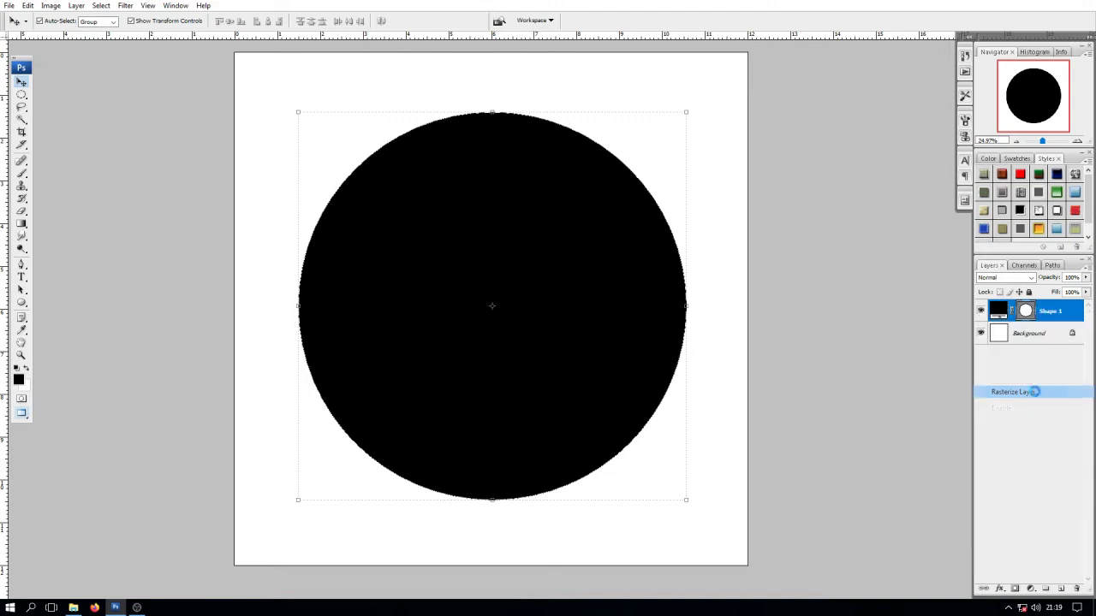
{"action": "left_click", "coordinate": [1085, 292]}
{"action": "left_click_drag", "start_coordinate": [1081, 308], "coordinate": [911, 317]}
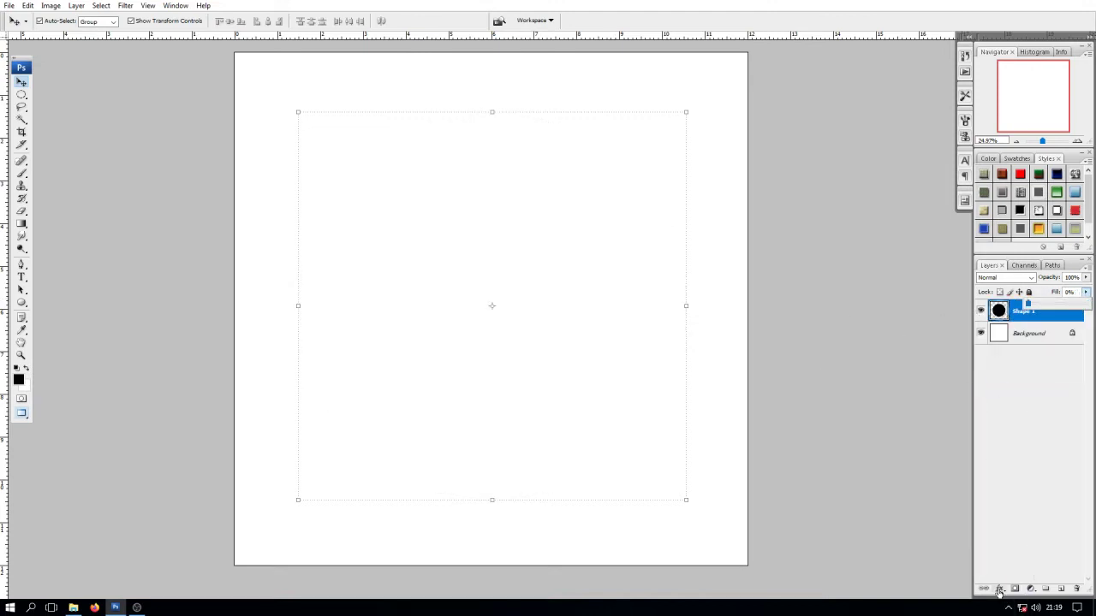
Step: Add a 21 px blue Stroke effect to the circle, making a blue ring
{"action": "left_click", "coordinate": [999, 589]}
{"action": "left_click", "coordinate": [1015, 580]}
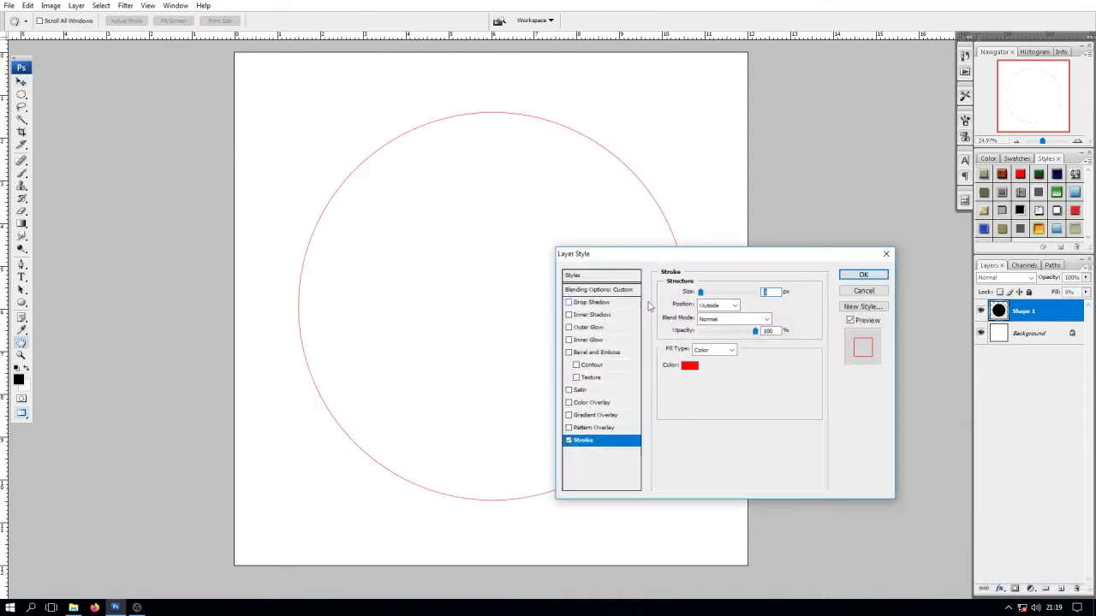
{"action": "key", "text": "Up"}
{"action": "key", "text": "Up"}
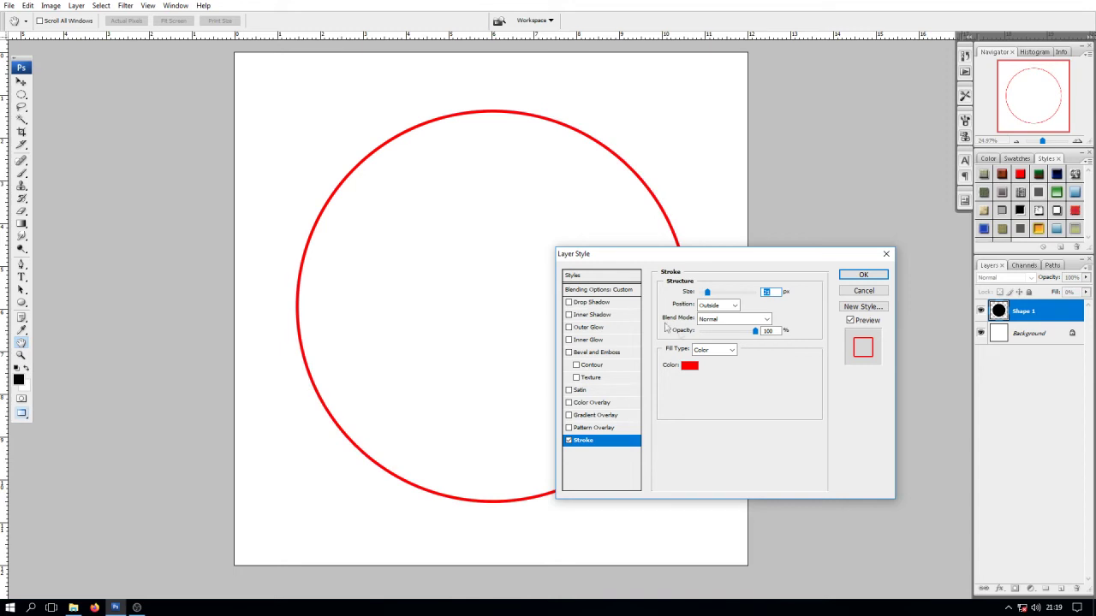
{"action": "left_click", "coordinate": [689, 366]}
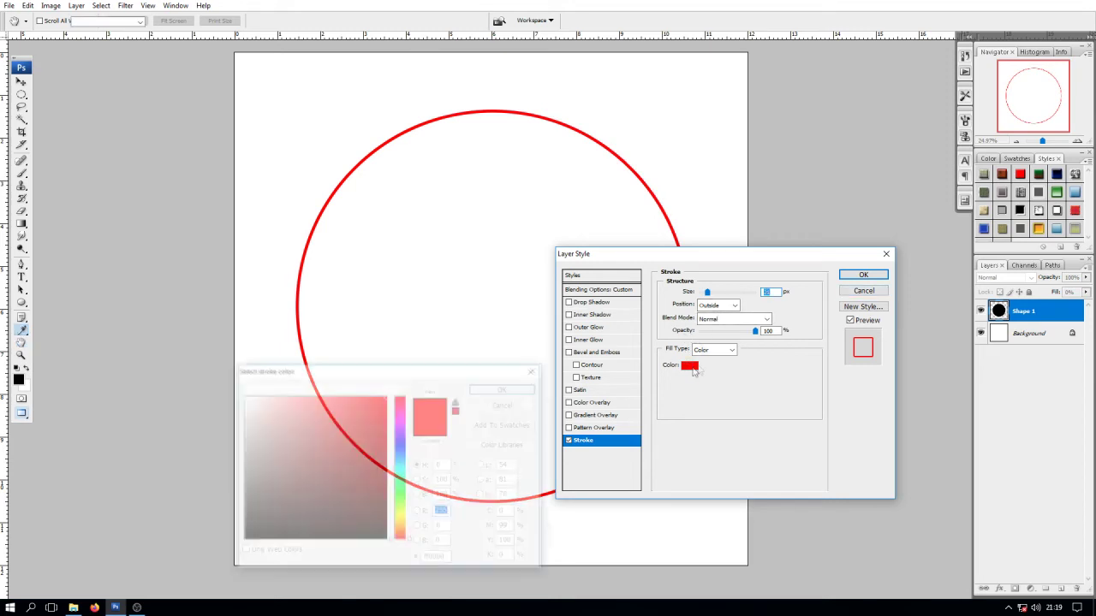
{"action": "left_click", "coordinate": [401, 452]}
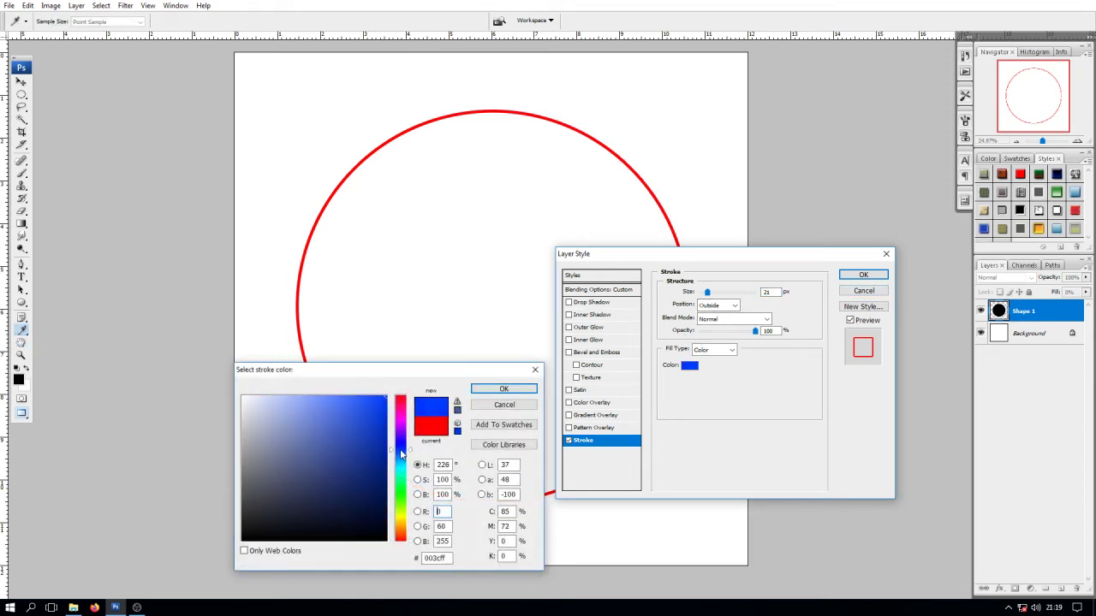
{"action": "left_click", "coordinate": [366, 440]}
{"action": "left_click_drag", "start_coordinate": [365, 437], "coordinate": [366, 436]}
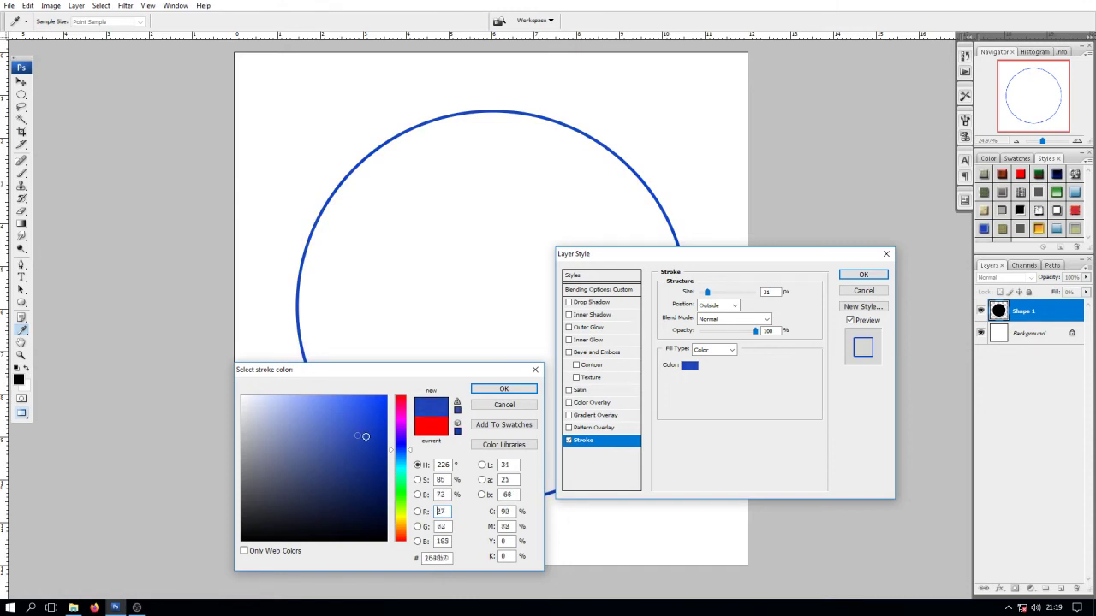
{"action": "left_click", "coordinate": [514, 391]}
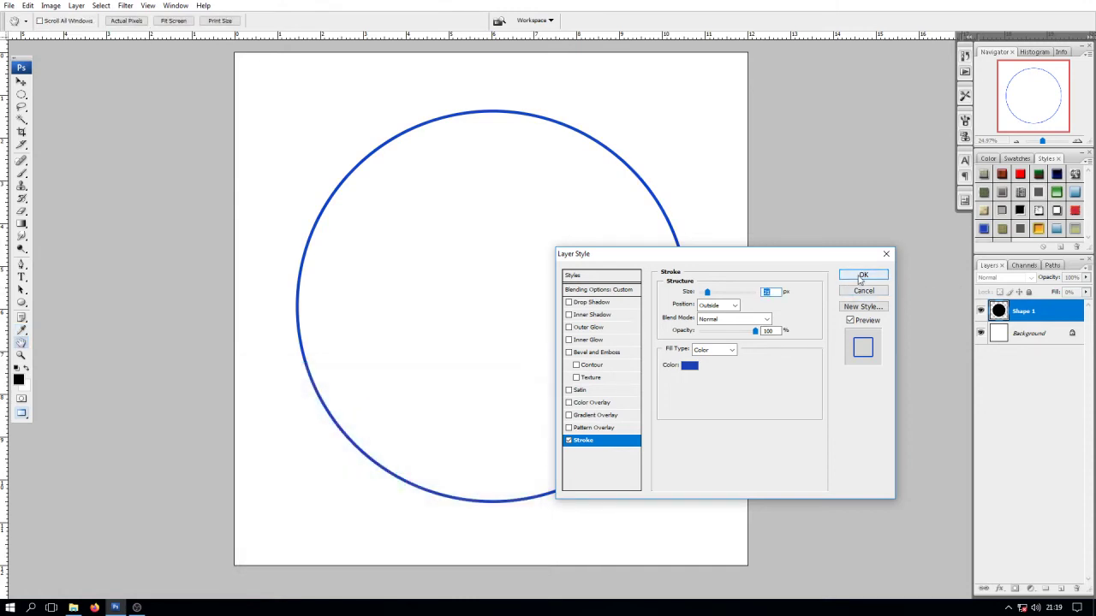
{"action": "left_click", "coordinate": [861, 278]}
{"action": "key", "text": "v"}
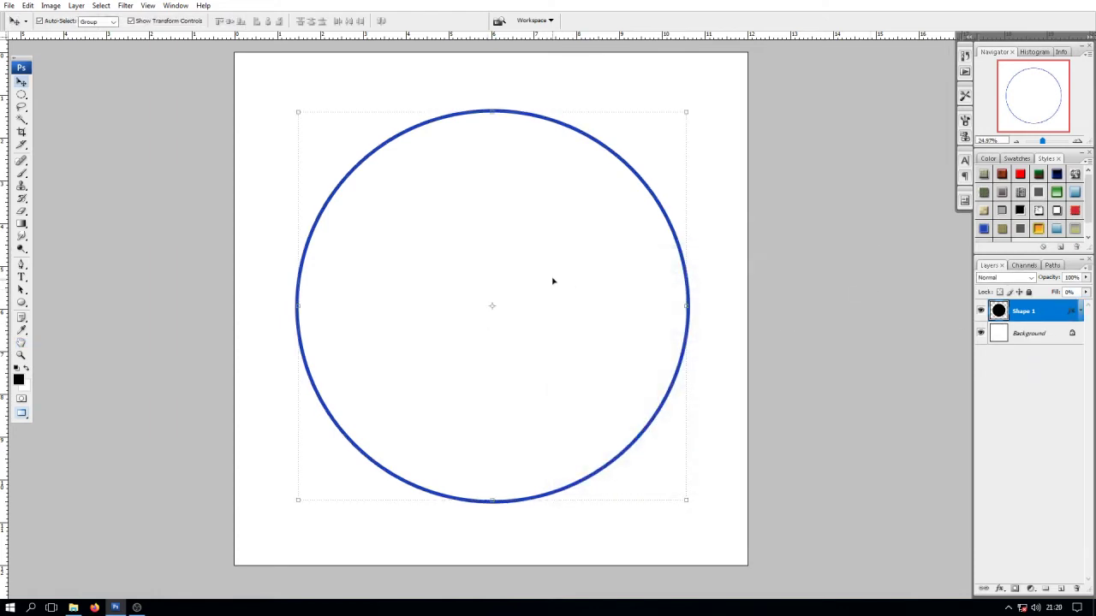
Step: Duplicate the ring and shrink the copy to about 71.8% around its centre
{"action": "key", "text": "ctrl+j"}
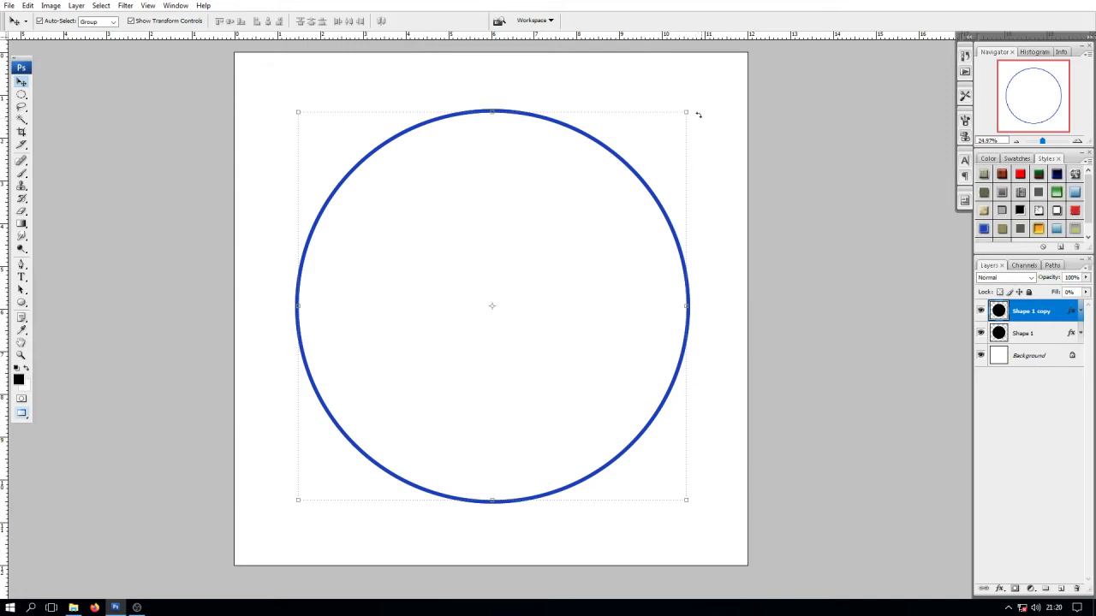
{"action": "left_click", "coordinate": [688, 110]}
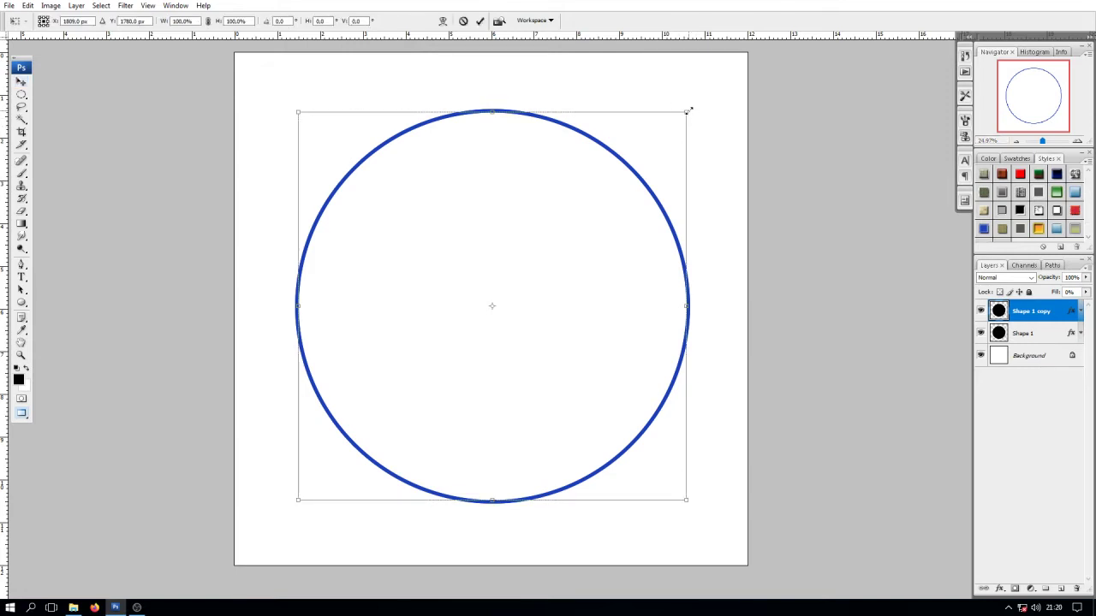
{"action": "left_click_drag", "start_coordinate": [688, 111], "coordinate": [628, 159]}
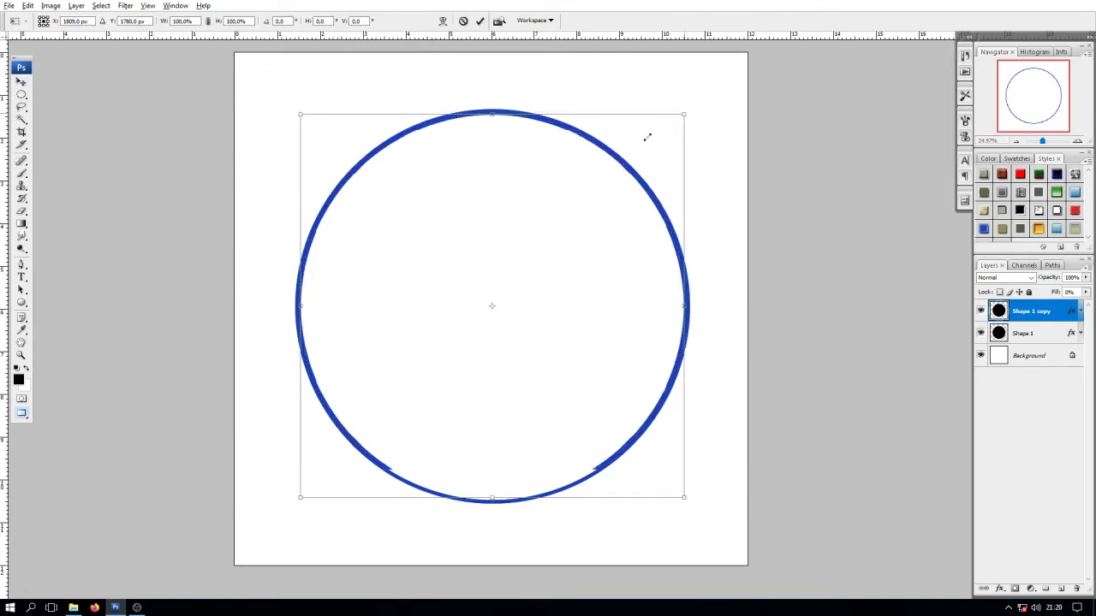
{"action": "key", "text": "Return"}
{"action": "left_click", "coordinate": [752, 249]}
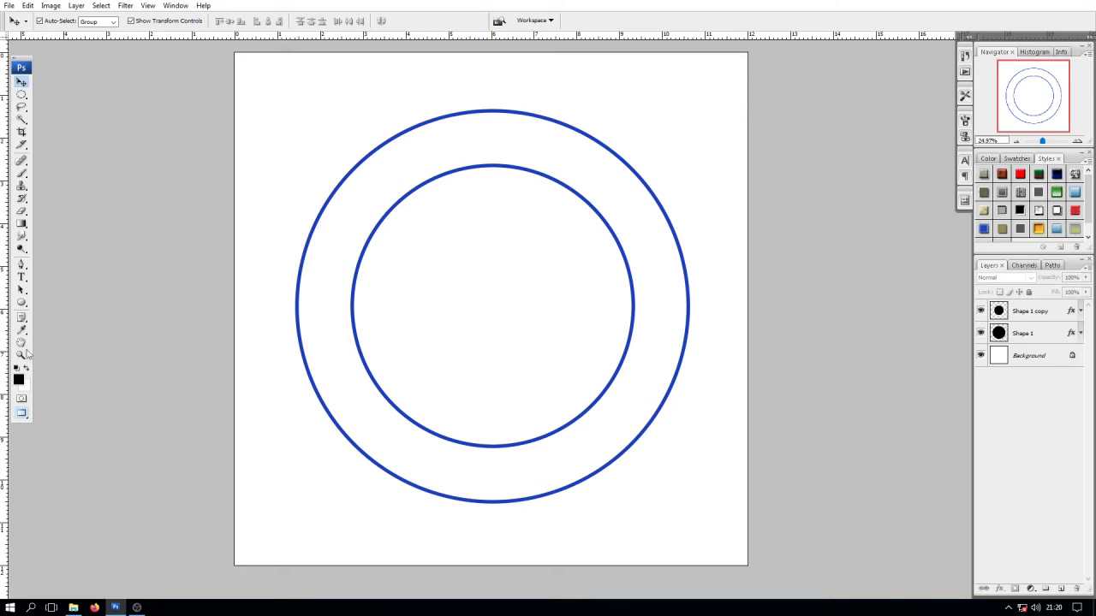
Step: Draw a third circle, centre it in the inner ring and enlarge it slightly to fill it
{"action": "left_click", "coordinate": [22, 304]}
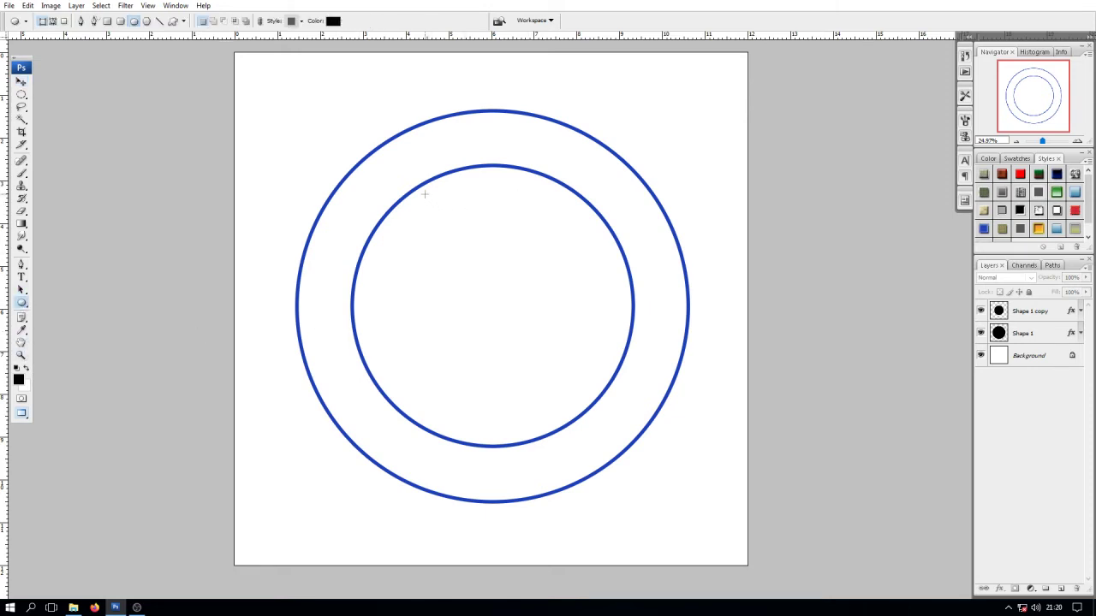
{"action": "left_click_drag", "start_coordinate": [426, 221], "coordinate": [638, 451]}
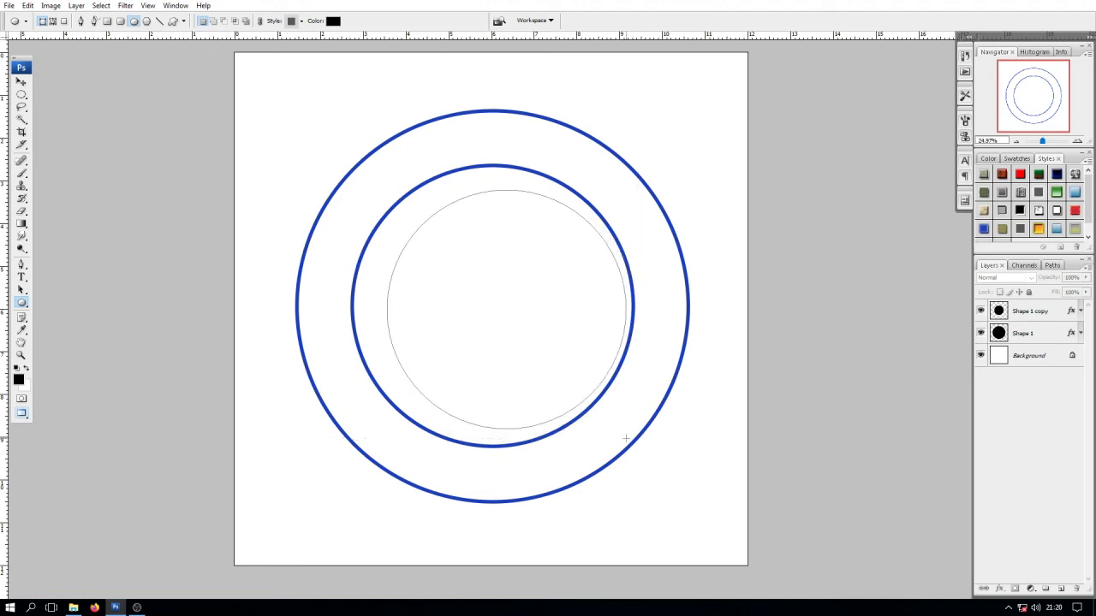
{"action": "left_click_drag", "start_coordinate": [637, 451], "coordinate": [648, 451]}
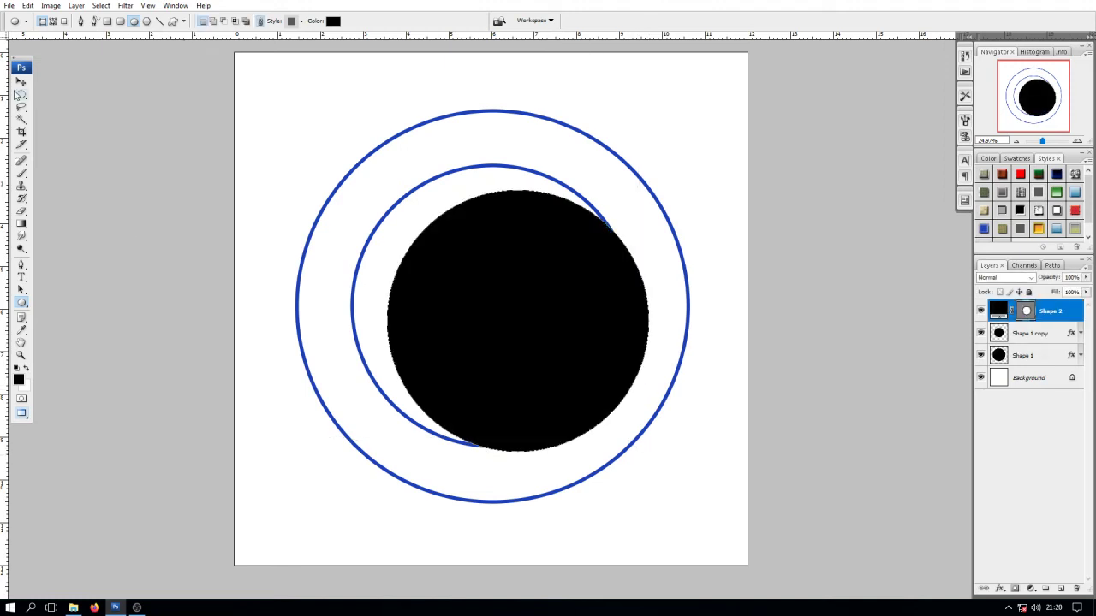
{"action": "left_click", "coordinate": [21, 81]}
{"action": "left_click_drag", "start_coordinate": [578, 322], "coordinate": [540, 297]}
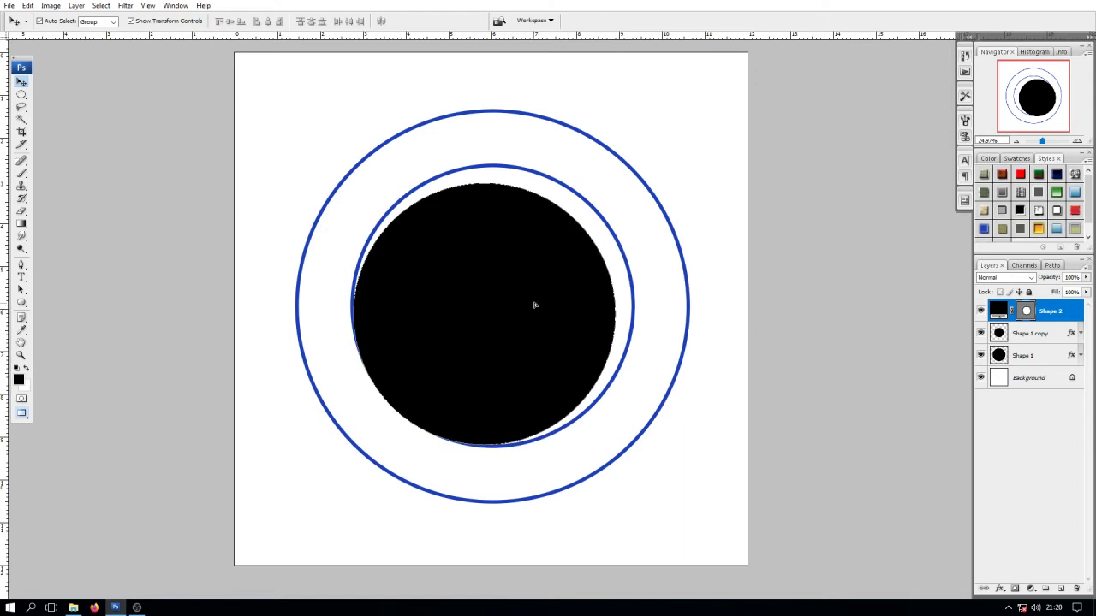
{"action": "left_click_drag", "start_coordinate": [624, 175], "coordinate": [639, 161]}
{"action": "key", "text": "Return"}
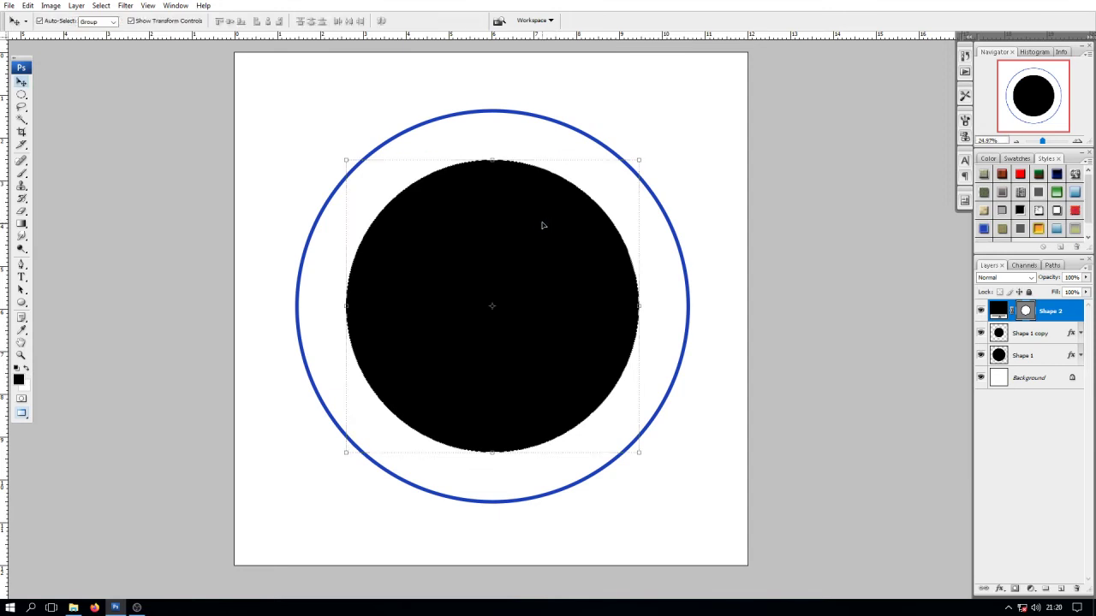
Step: Lower the circle's opacity to 30% and add vertical and horizontal guides through its centre
{"action": "key", "text": "3"}
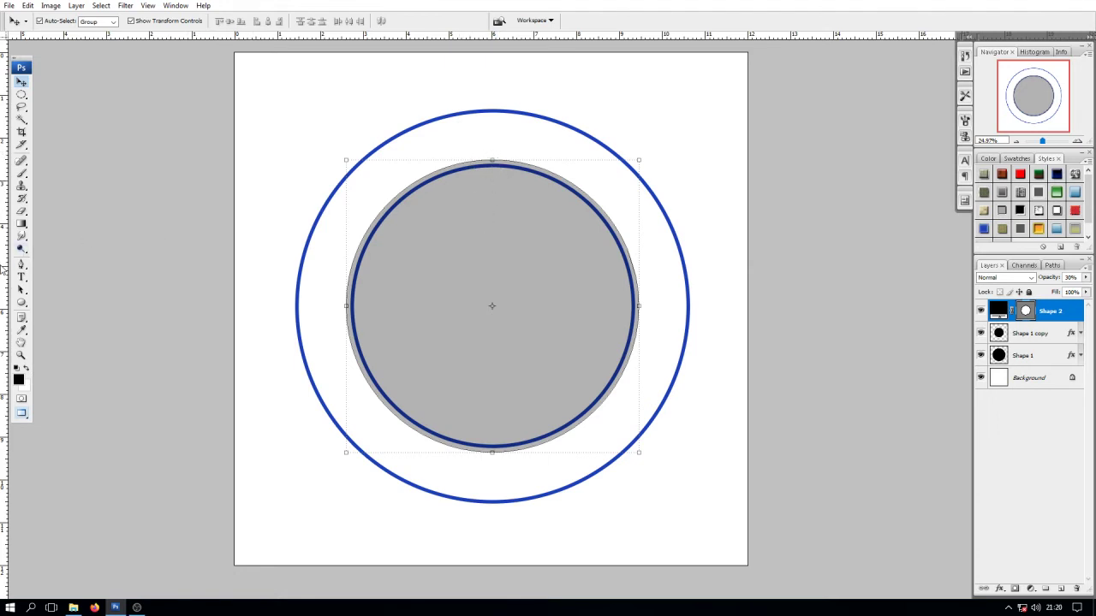
{"action": "mouse_move", "coordinate": [3, 290]}
{"action": "left_mouse_down"}
{"action": "mouse_move", "coordinate": [523, 278]}
{"action": "mouse_move", "coordinate": [493, 279]}
{"action": "left_mouse_up"}
{"action": "left_click_drag", "start_coordinate": [227, 37], "coordinate": [232, 306]}
{"action": "key", "text": "t"}
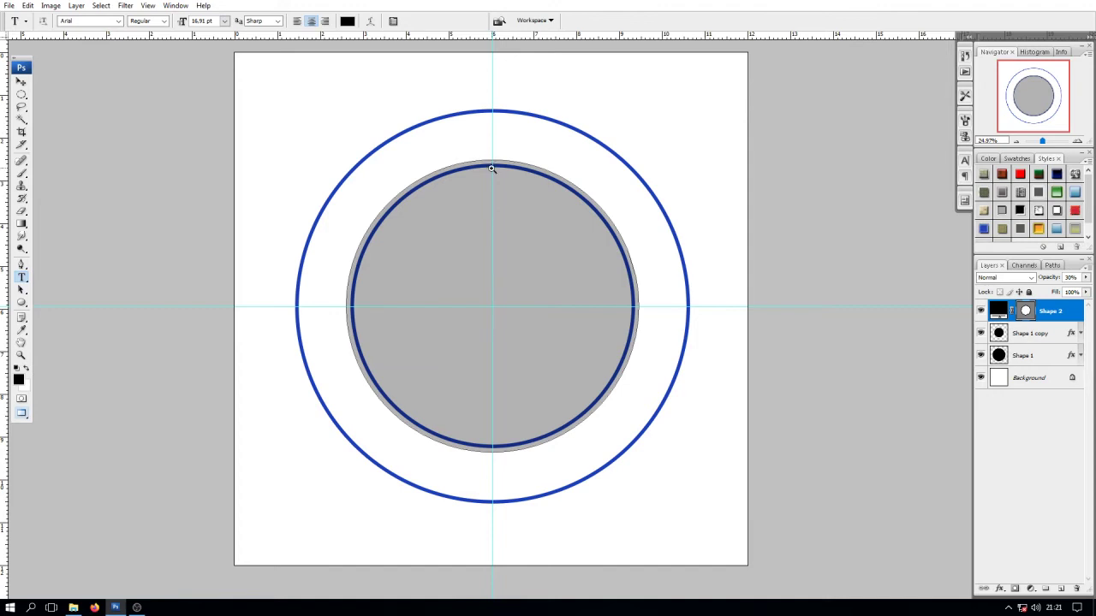
Step: Type 'CONTENT CREATOR YOUTUBE' along the top of the circle path
{"action": "scroll", "coordinate": [492, 168], "scroll_direction": "up", "scroll_amount": 2}
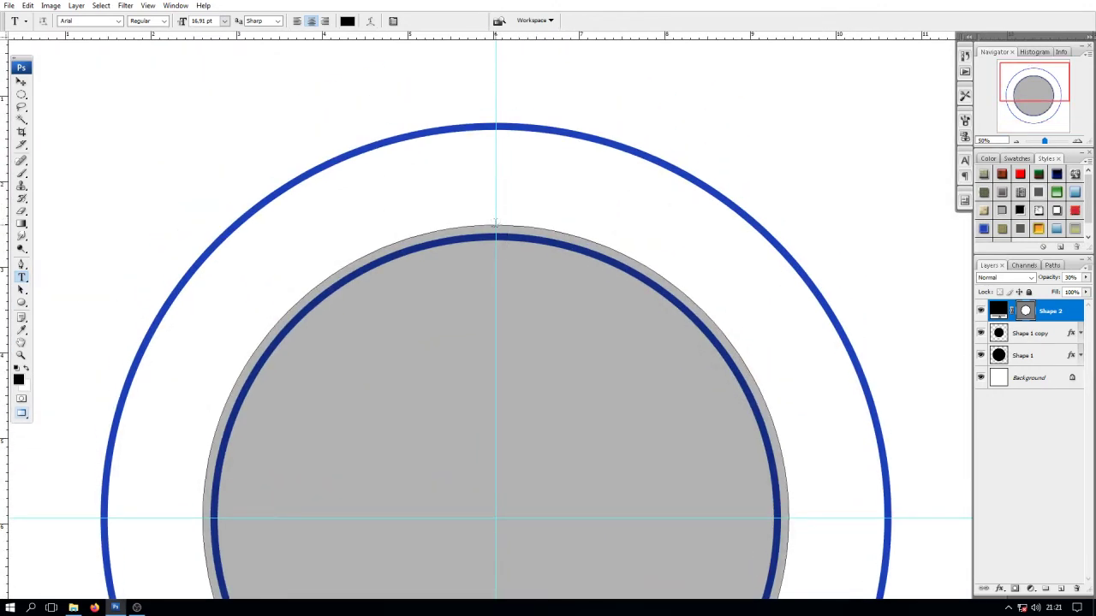
{"action": "left_click", "coordinate": [496, 223]}
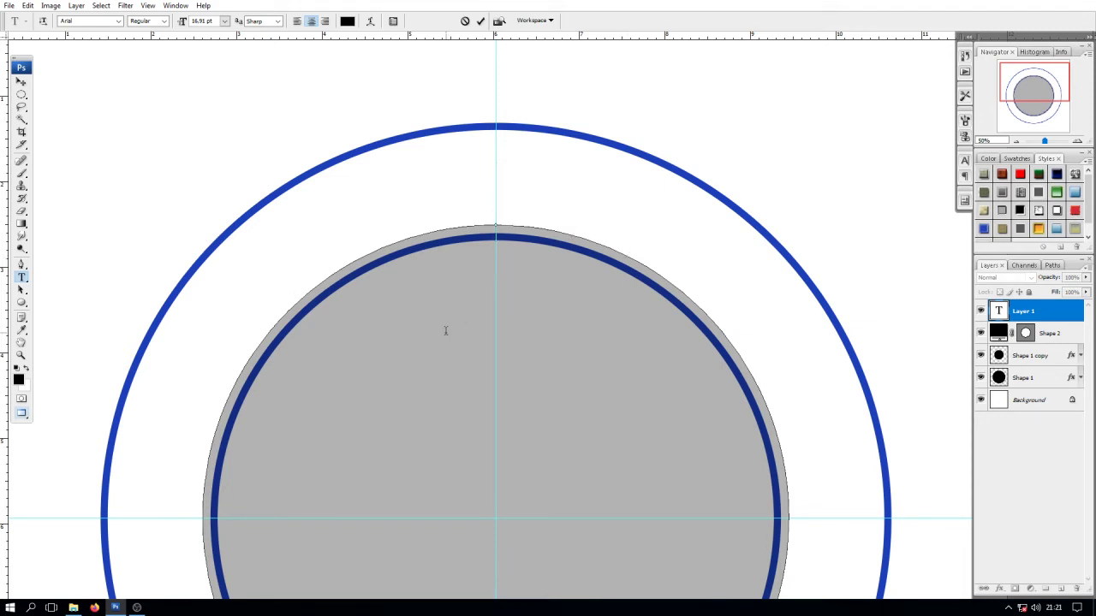
{"action": "type", "text": "CONTENT CREATOR "}
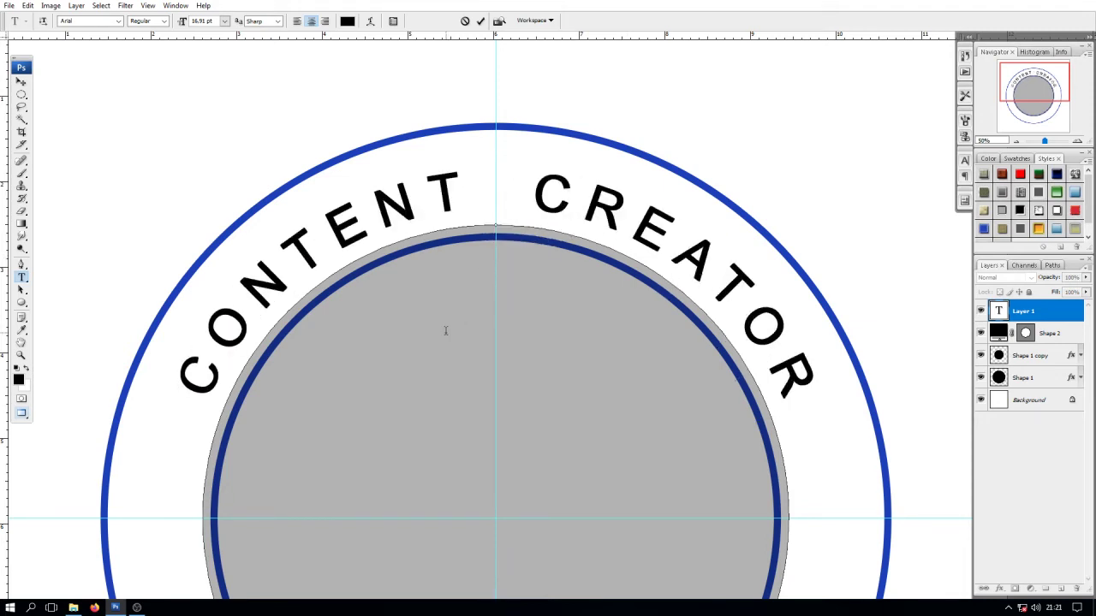
{"action": "type", "text": "YOUTUBE"}
{"action": "left_click", "coordinate": [477, 22]}
{"action": "key", "text": "ctrl+0"}
{"action": "left_click", "coordinate": [479, 21]}
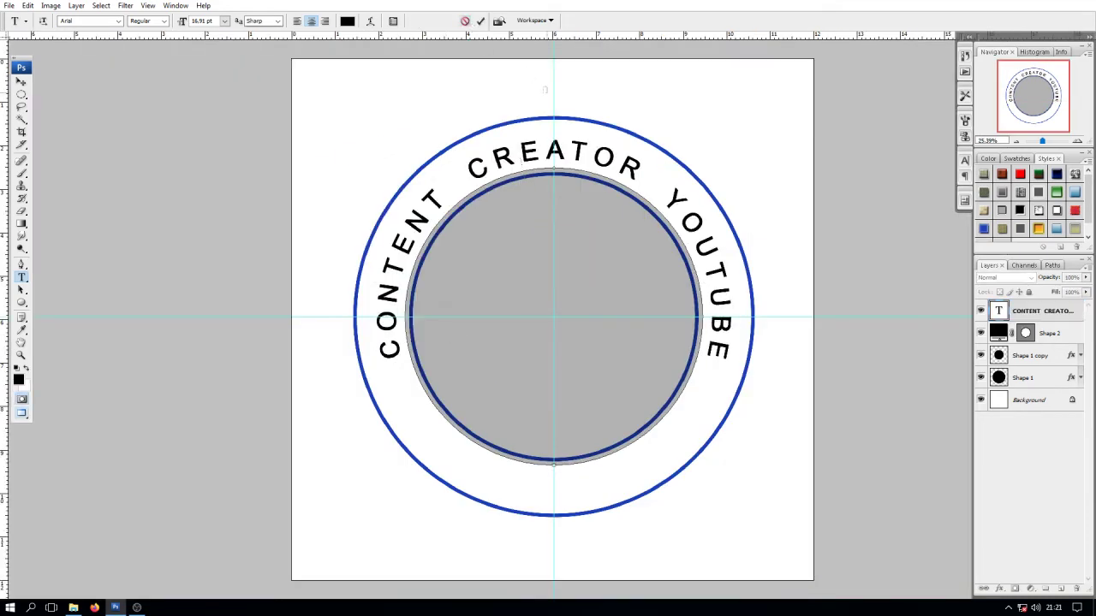
Step: Set the curved text's letter spacing (tracking) to 50
{"action": "left_click", "coordinate": [440, 250]}
{"action": "key", "text": "ctrl+a"}
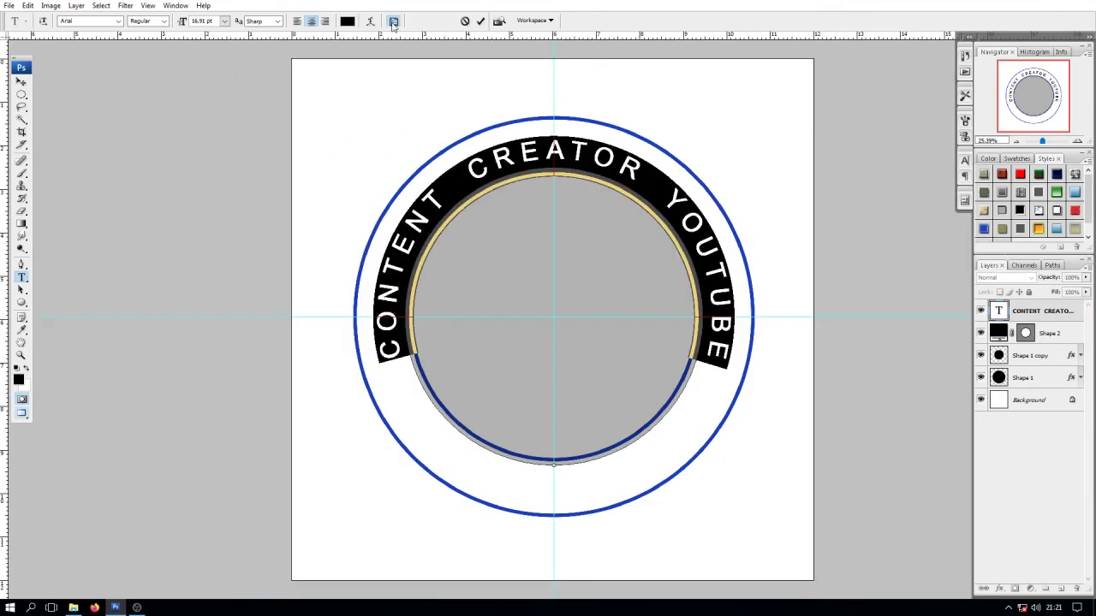
{"action": "left_click", "coordinate": [393, 21]}
{"action": "left_click", "coordinate": [946, 208]}
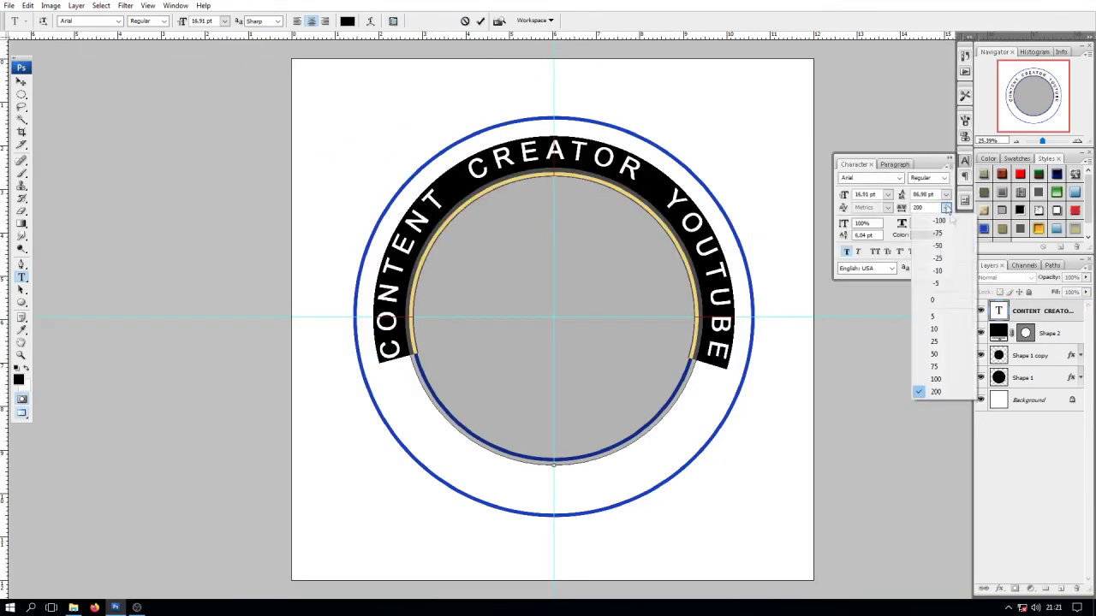
{"action": "left_click", "coordinate": [936, 379]}
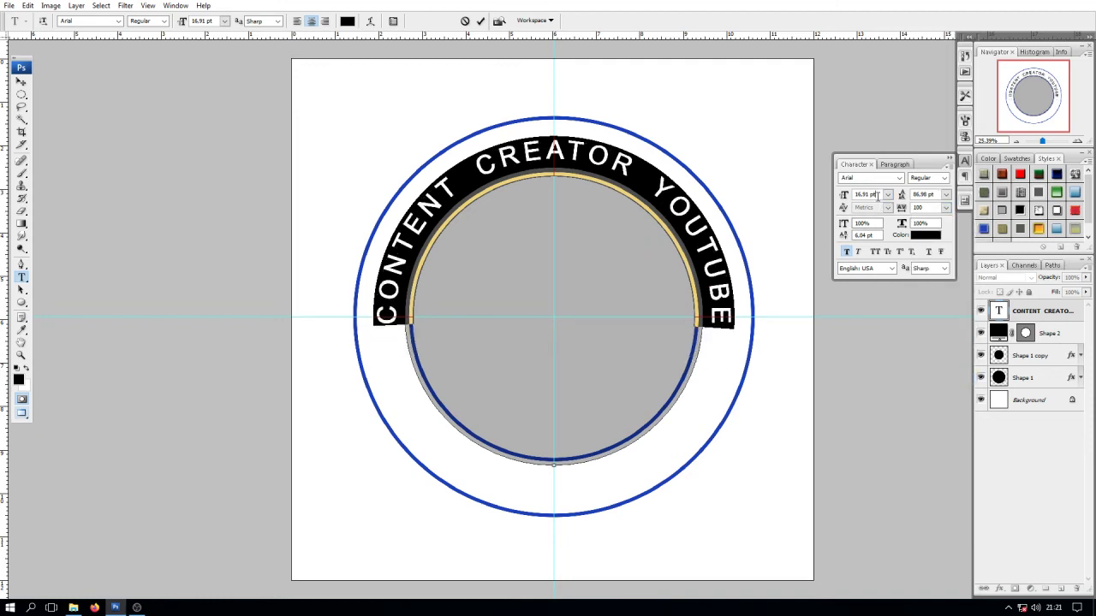
{"action": "scroll", "coordinate": [877, 196], "scroll_direction": "up", "scroll_amount": 2}
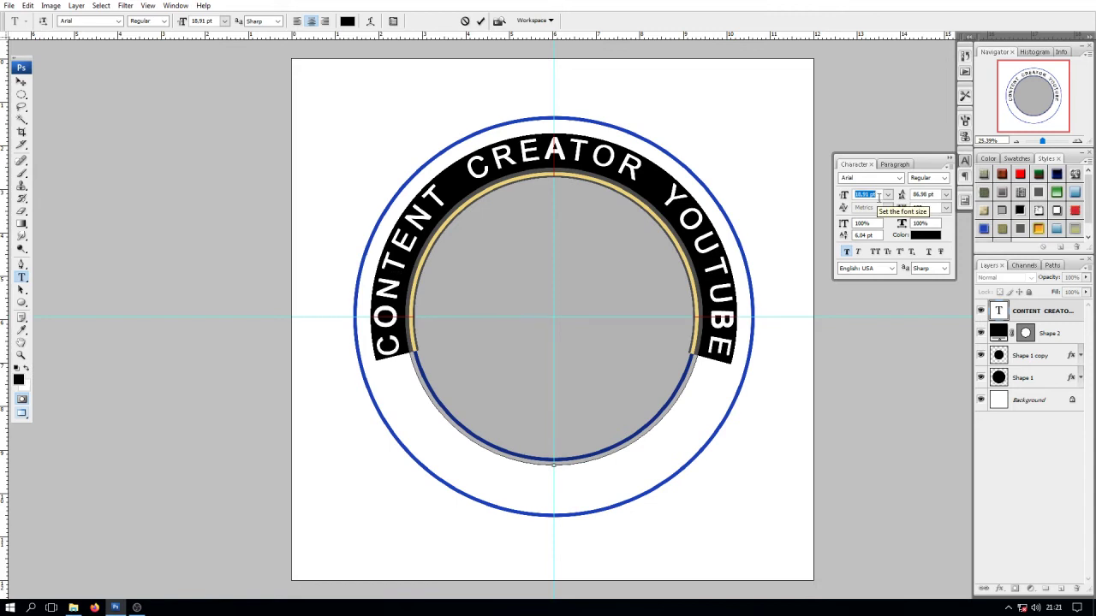
{"action": "left_click", "coordinate": [945, 208]}
{"action": "left_click", "coordinate": [941, 358]}
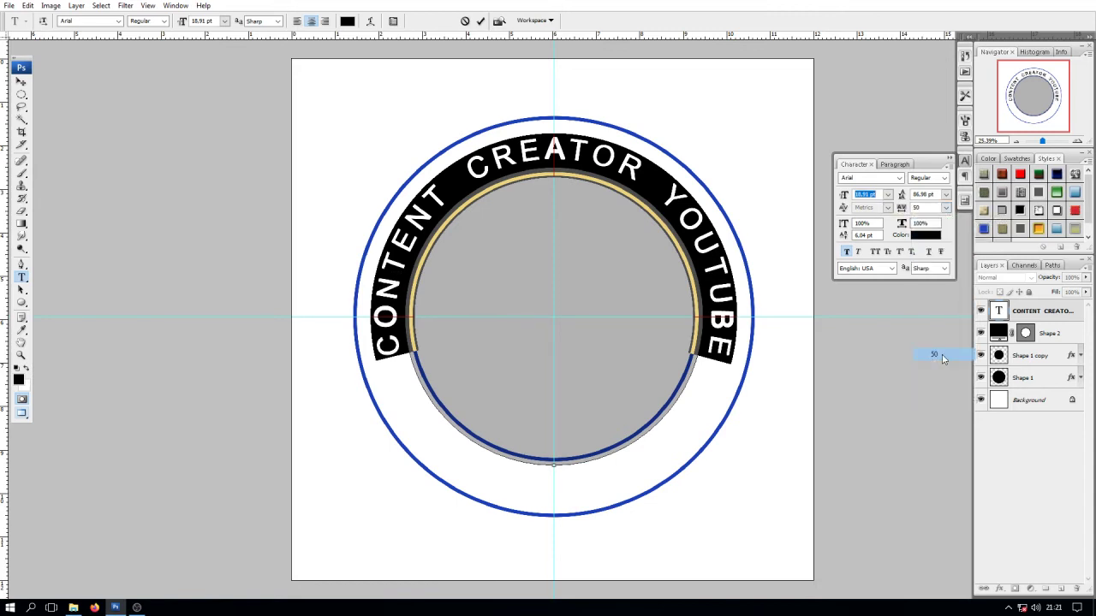
{"action": "key", "text": "ctrl+Return"}
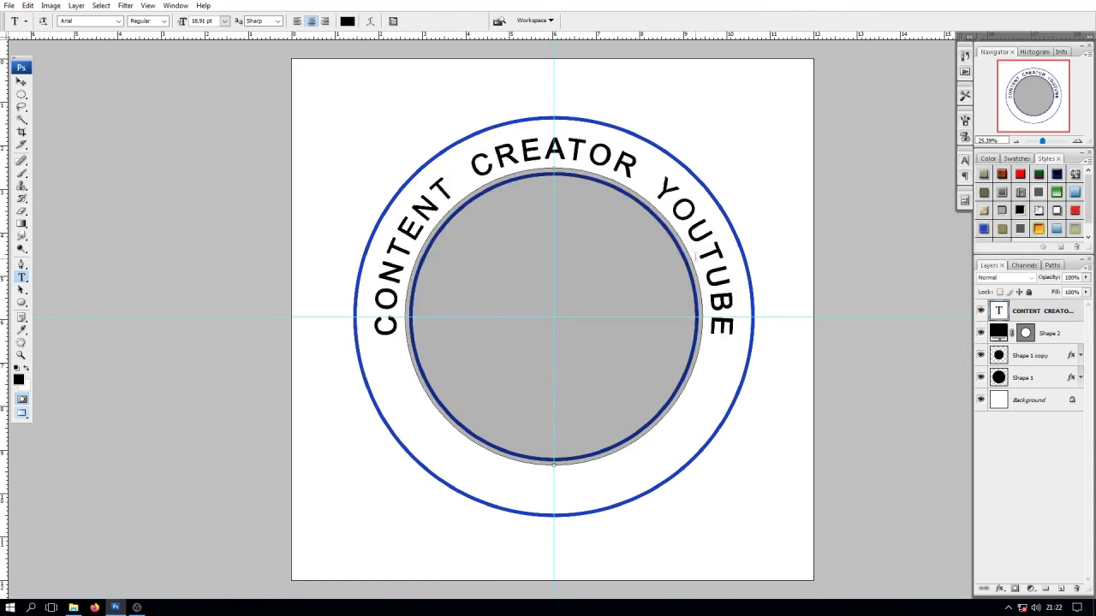
Step: Duplicate the grey Shape 2 circle layer to darken it
{"action": "key", "text": "v"}
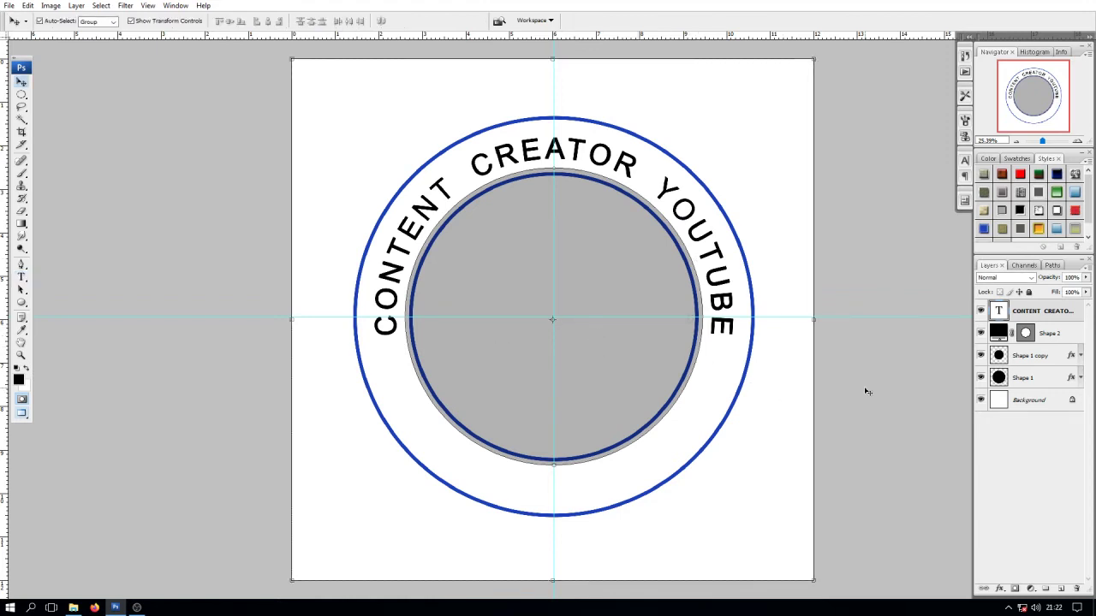
{"action": "left_click", "coordinate": [1048, 334]}
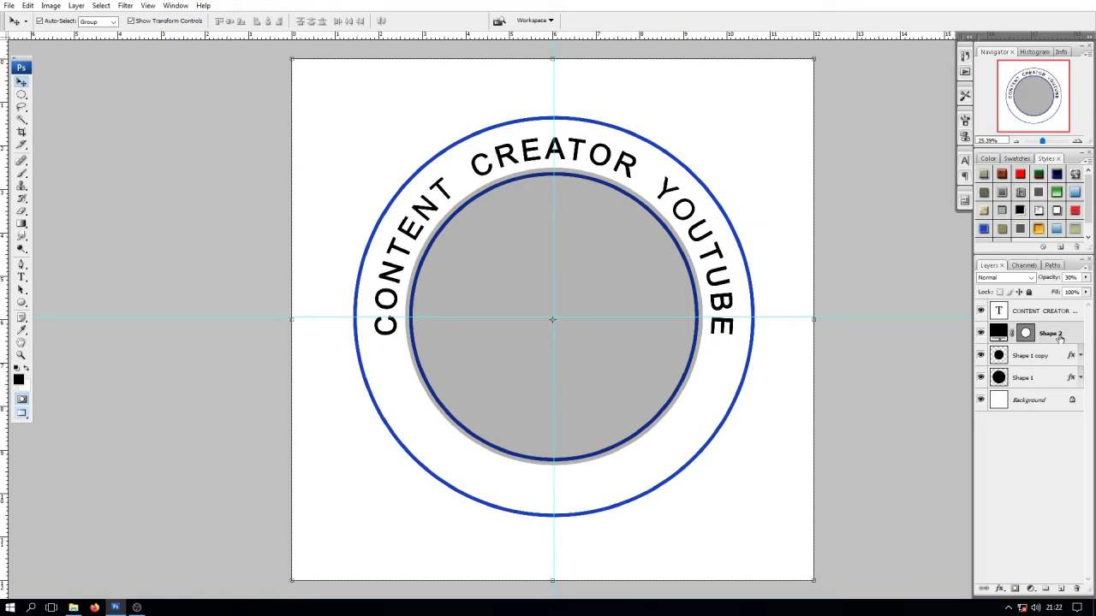
{"action": "key", "text": "ctrl+j"}
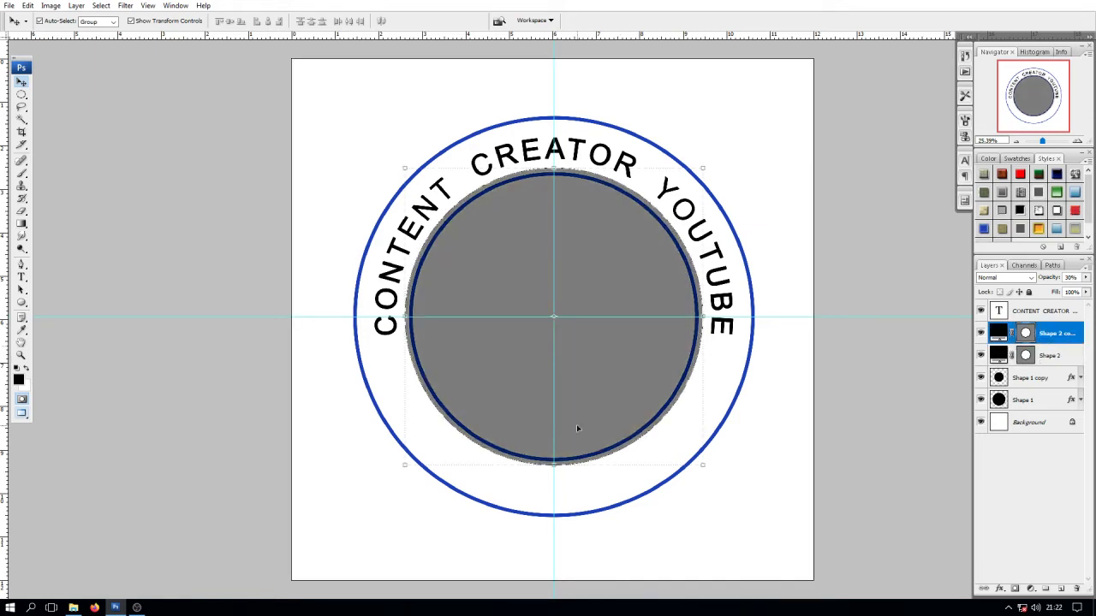
Step: Type 'PROFESIONAL EDITOR' along the lower arc of the circle
{"action": "key", "text": "t"}
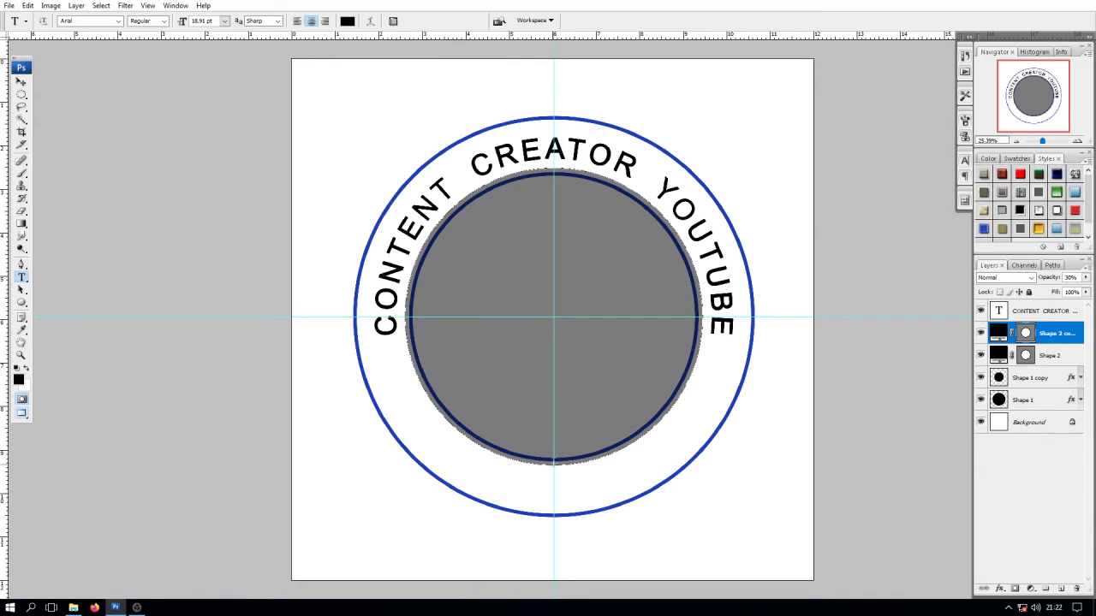
{"action": "left_click", "coordinate": [554, 488]}
{"action": "type", "text": "PROFESIONAL EDITOR"}
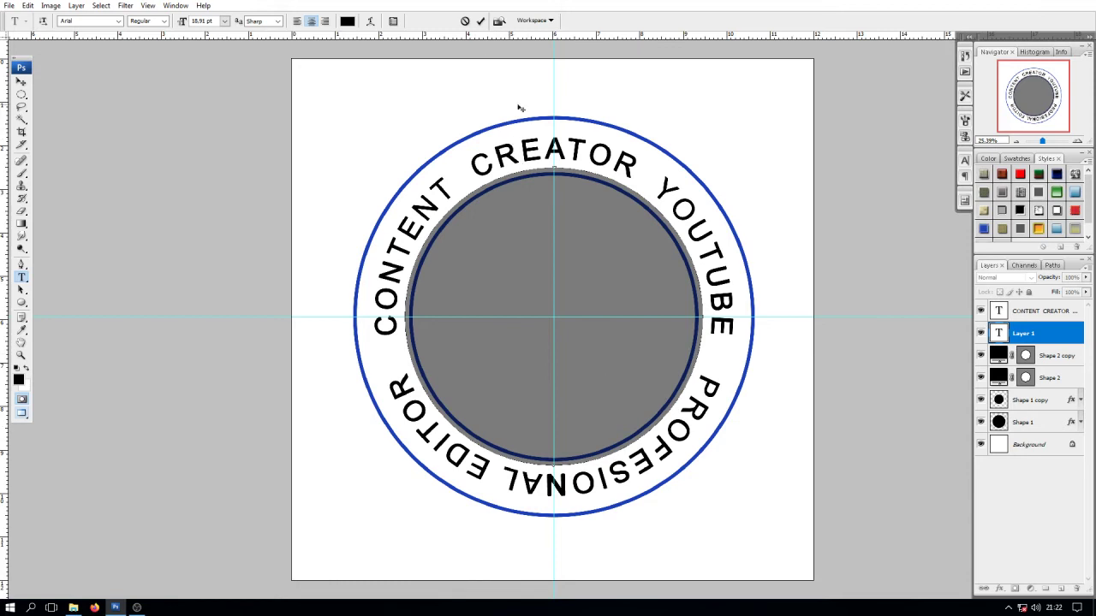
Step: Commit the PROFESIONAL EDITOR text and try flipping it across the circle path
{"action": "left_click", "coordinate": [480, 21]}
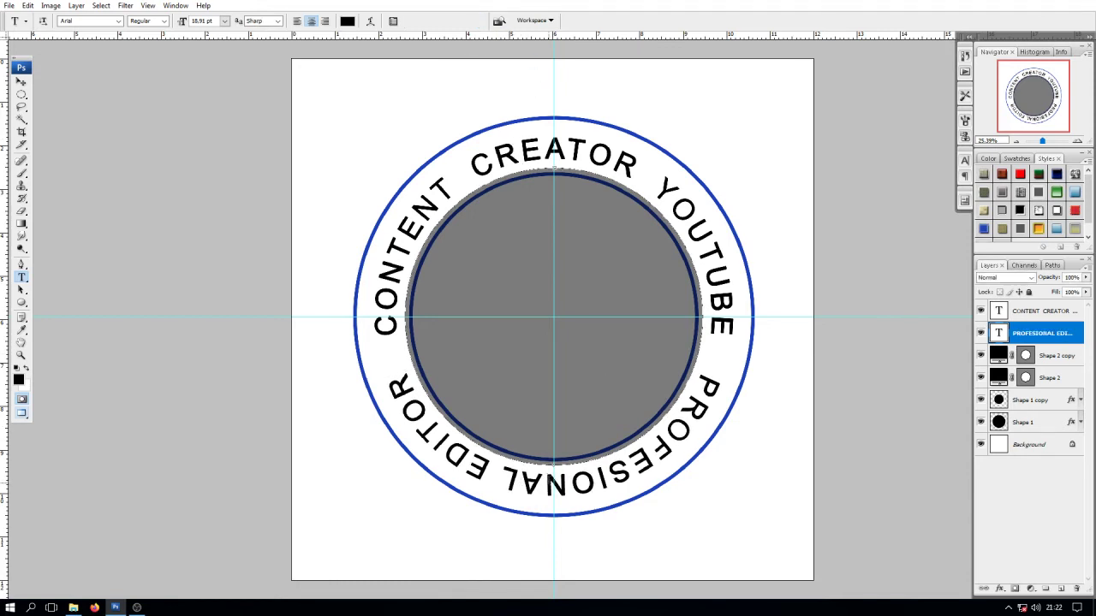
{"action": "left_click", "coordinate": [568, 484]}
{"action": "key", "text": "ctrl+a"}
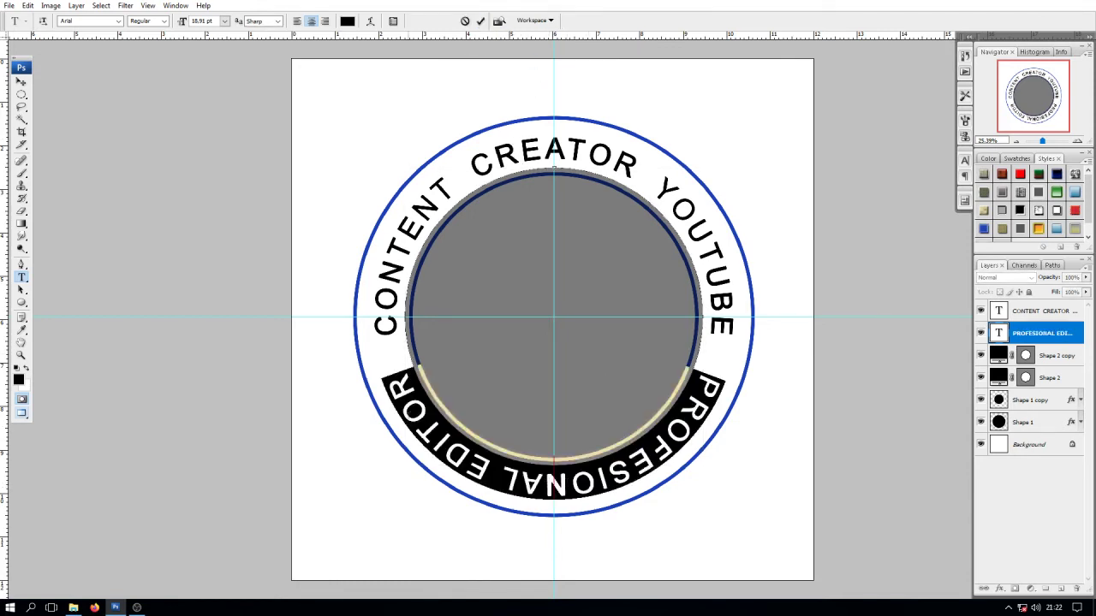
{"action": "key", "text": "ctrl"}
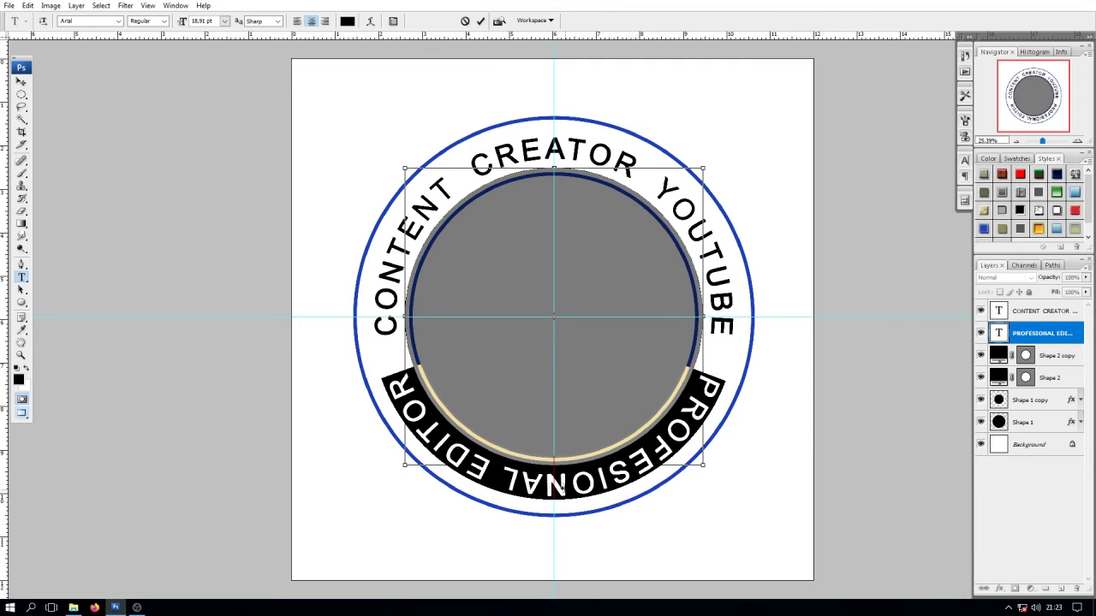
{"action": "left_click_drag", "start_coordinate": [558, 485], "coordinate": [560, 464]}
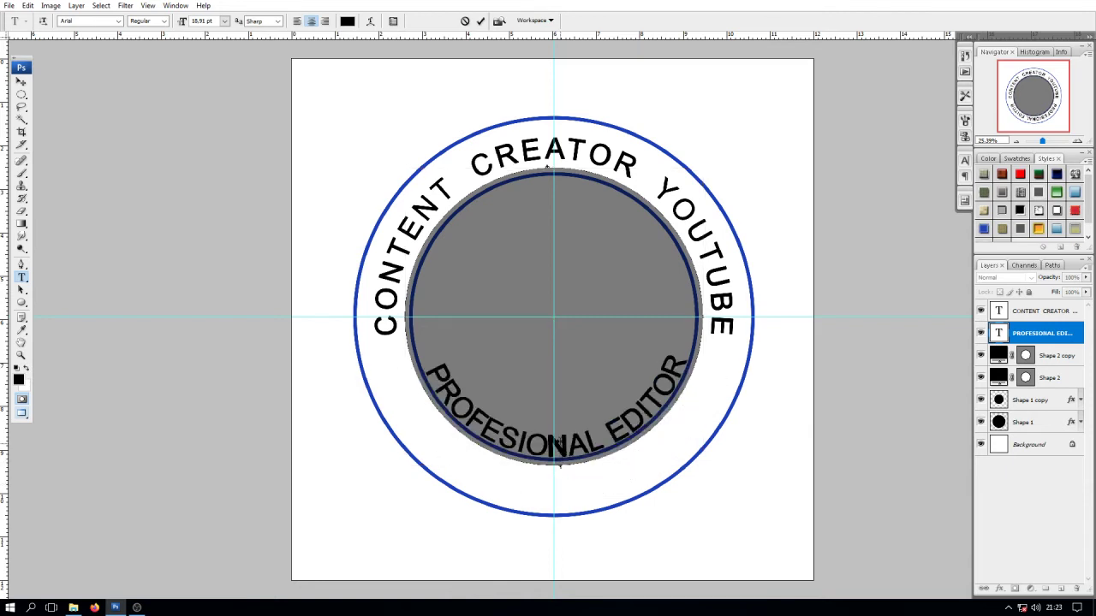
{"action": "left_click_drag", "start_coordinate": [560, 467], "coordinate": [558, 481]}
{"action": "triple_click", "coordinate": [558, 482]}
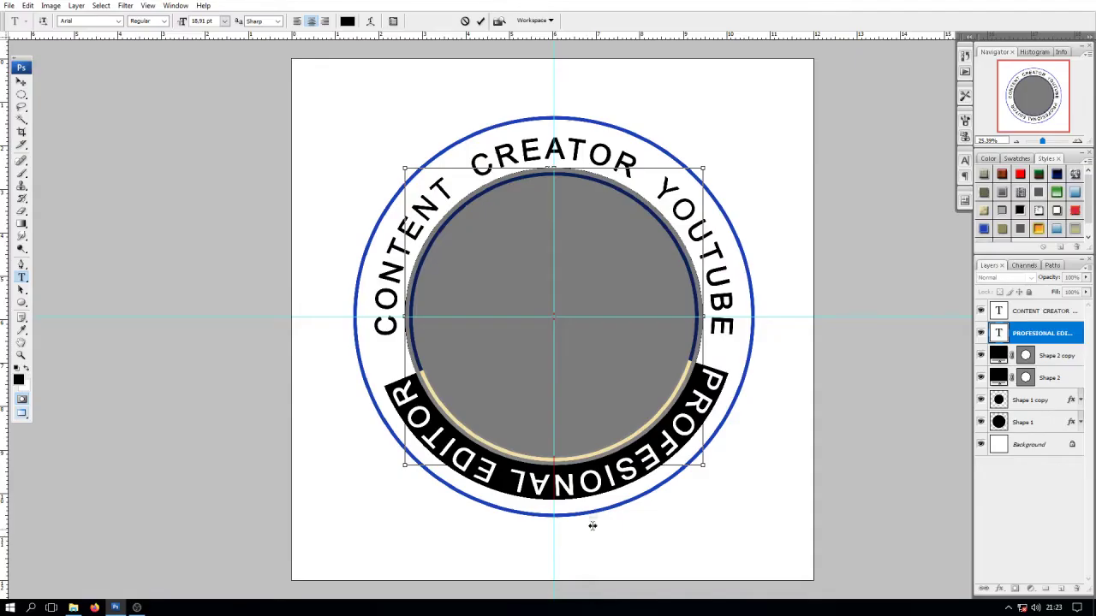
{"action": "key", "text": "ctrl+Return"}
Step: Flip PROFESIONAL EDITOR inside the circle's lower edge so it reads upright
{"action": "mouse_move", "coordinate": [568, 488]}
{"action": "left_mouse_down"}
{"action": "mouse_move", "coordinate": [569, 437]}
{"action": "mouse_move", "coordinate": [552, 441]}
{"action": "left_mouse_up"}
{"action": "left_click", "coordinate": [552, 441]}
{"action": "key", "text": "ctrl+a"}
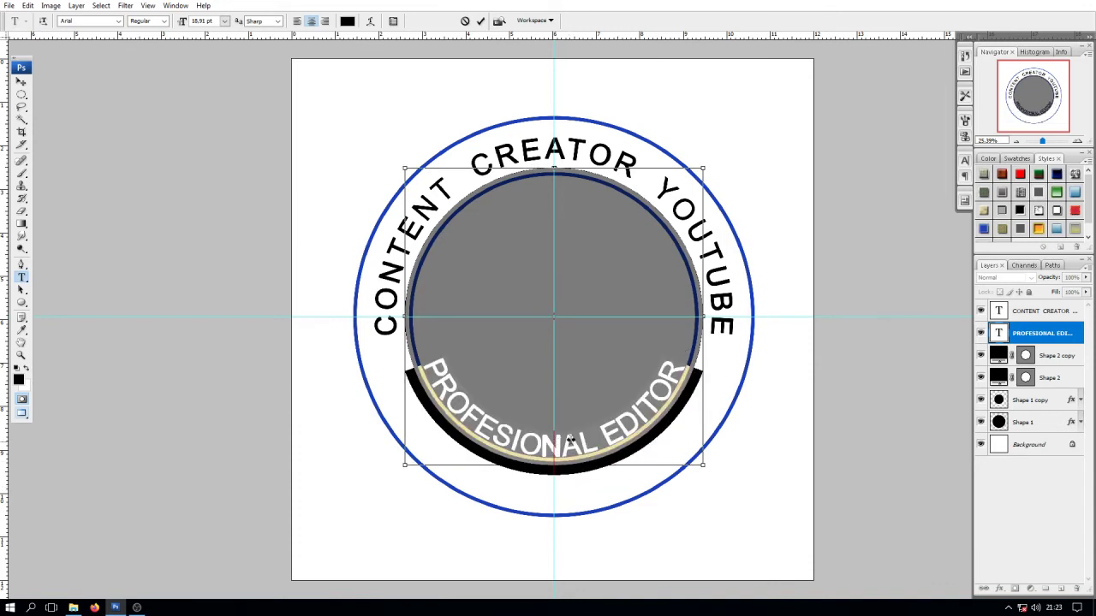
{"action": "left_click", "coordinate": [480, 21]}
{"action": "left_click", "coordinate": [554, 168]}
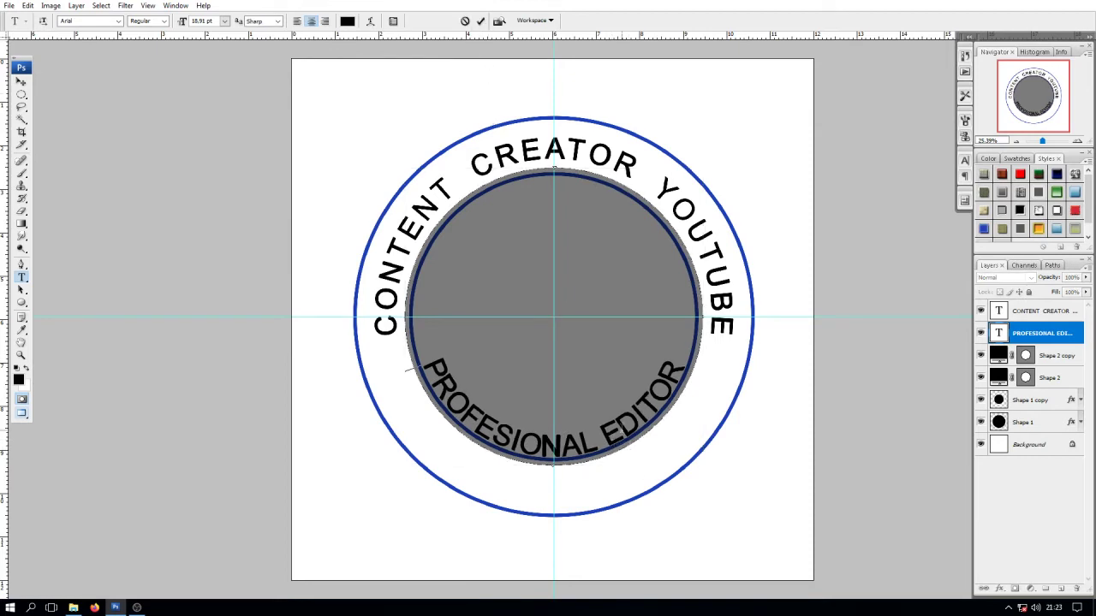
{"action": "key", "text": "ctrl+a"}
Step: Set PROFESIONAL EDITOR to tracking 100 and 18 pt size
{"action": "left_click", "coordinate": [393, 20]}
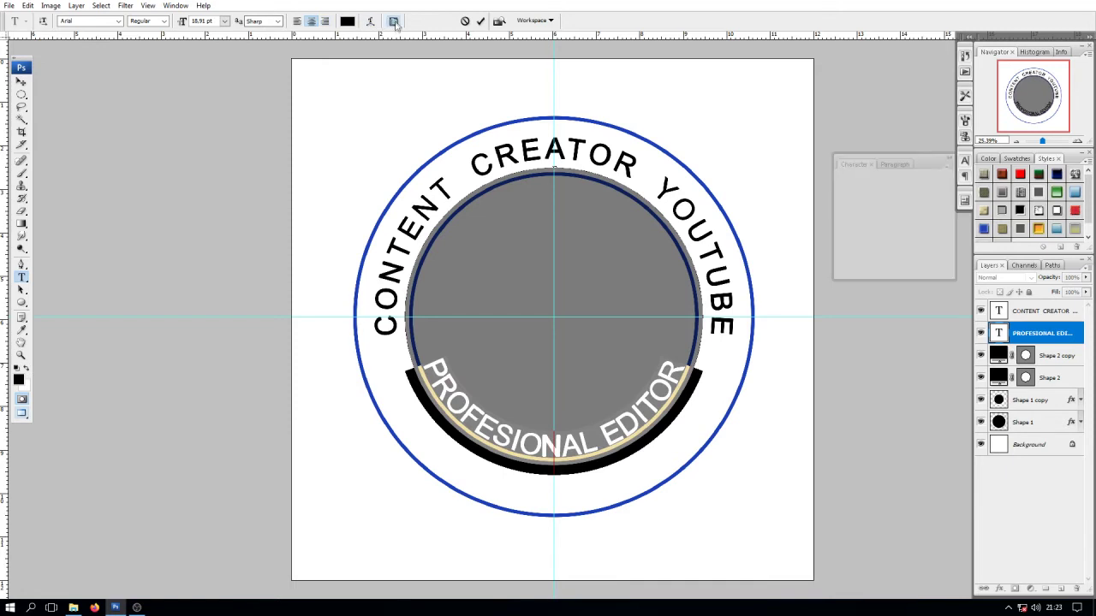
{"action": "left_click", "coordinate": [945, 207]}
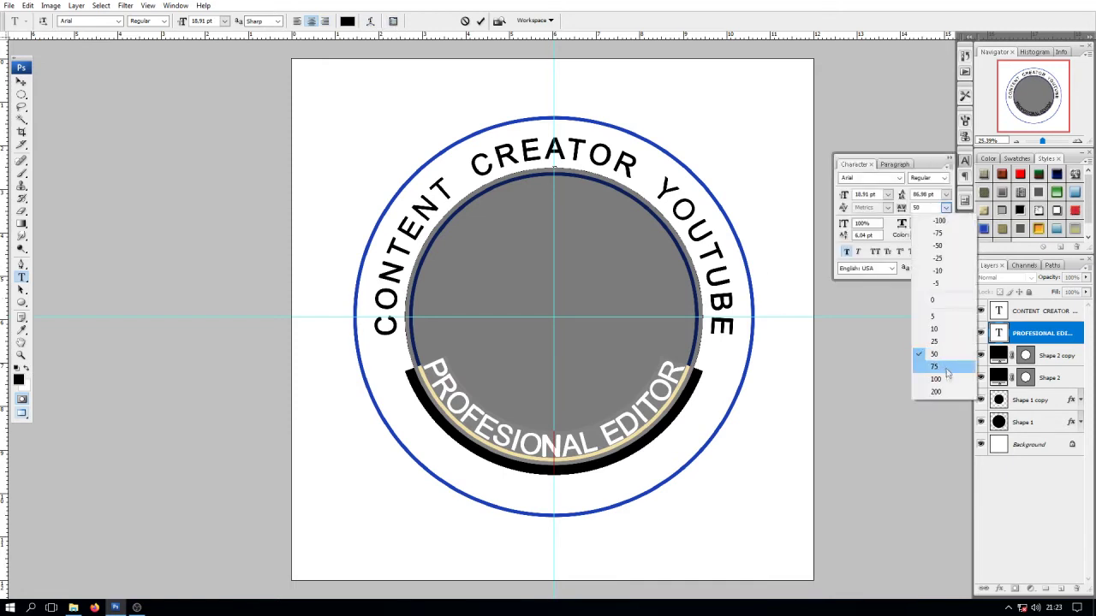
{"action": "left_click", "coordinate": [936, 379]}
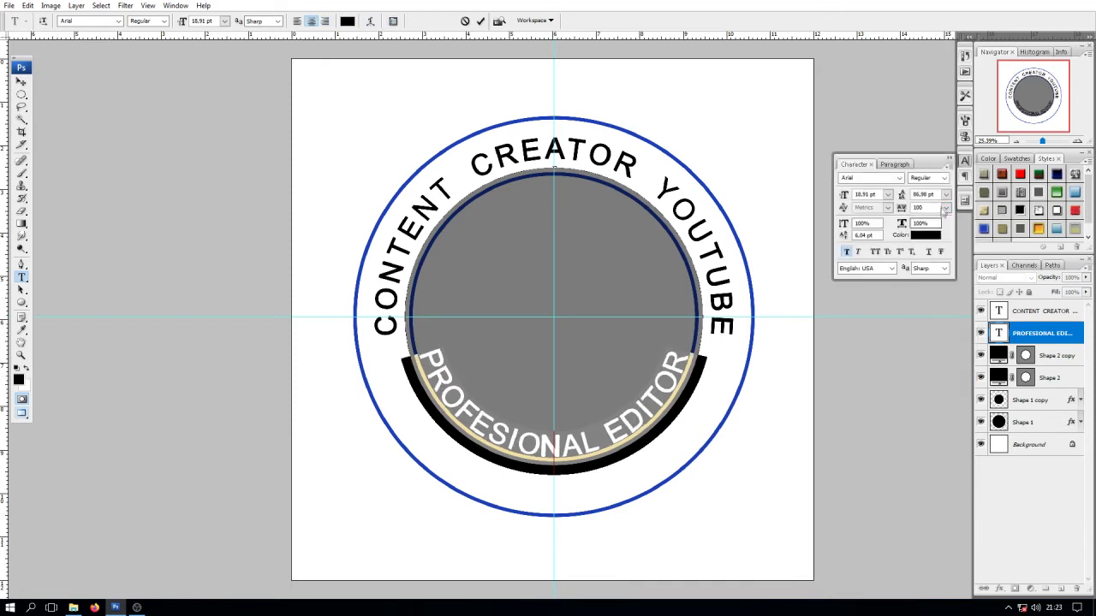
{"action": "left_click", "coordinate": [888, 194]}
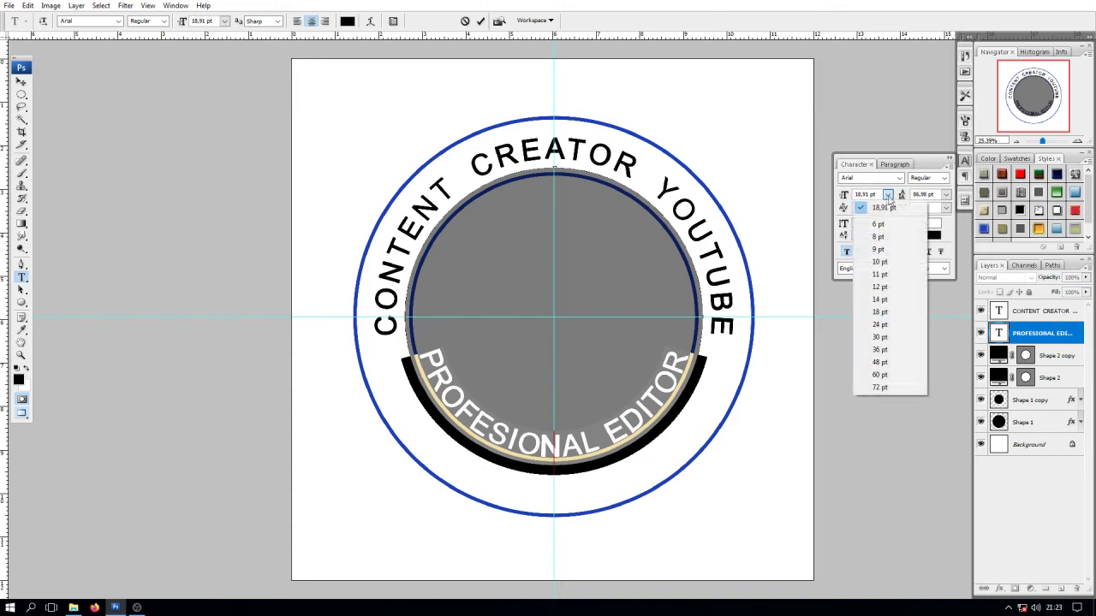
{"action": "left_click", "coordinate": [890, 313]}
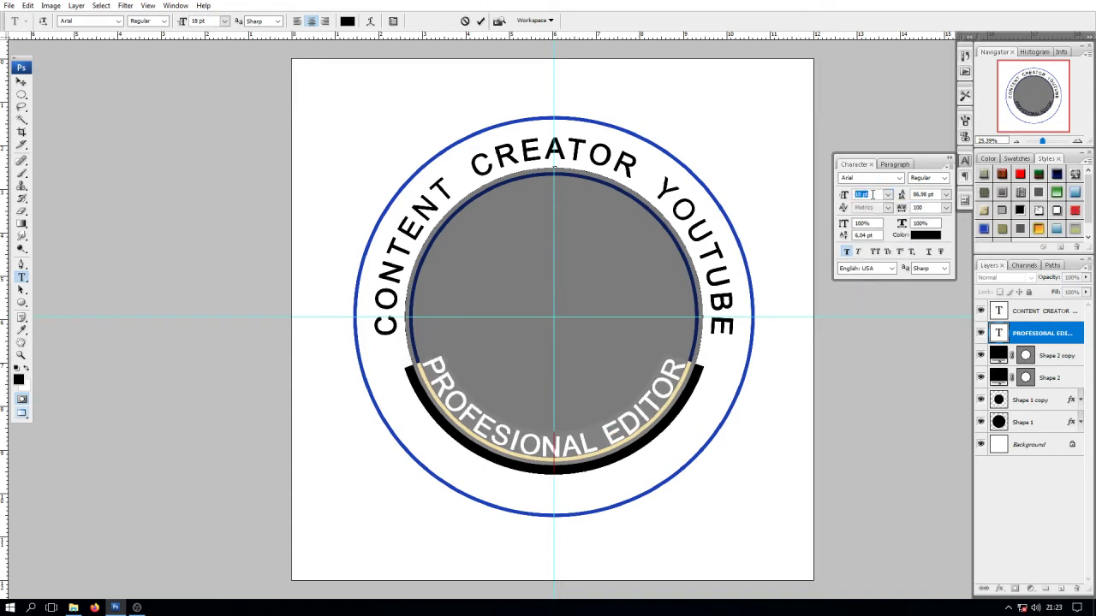
{"action": "left_click", "coordinate": [480, 21]}
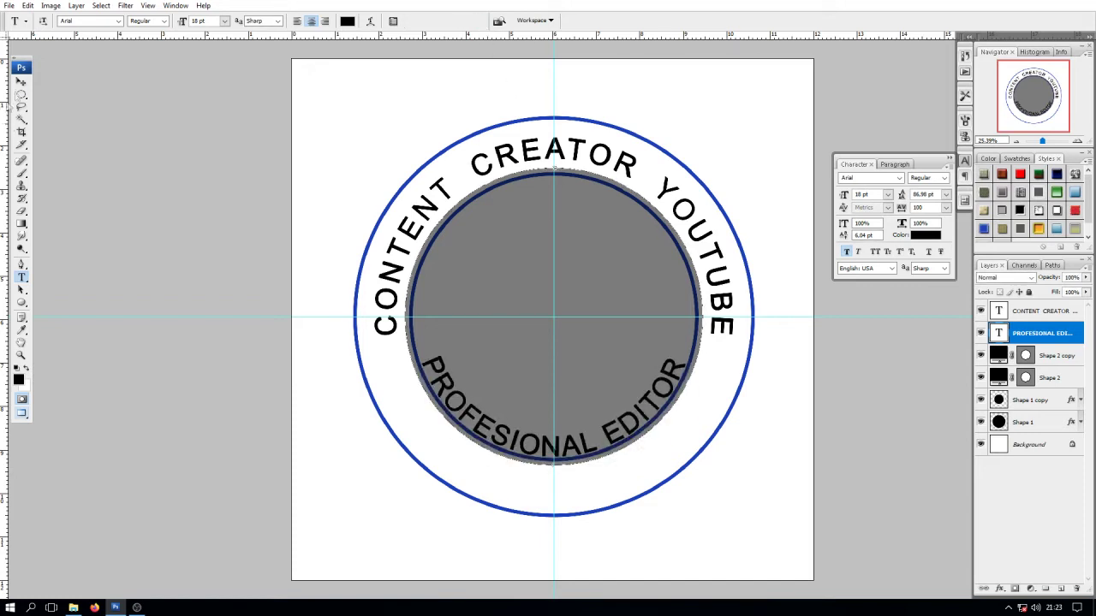
Step: Scale PROFESIONAL EDITOR up to about 131.6% so it follows the outer ring
{"action": "left_click", "coordinate": [21, 81]}
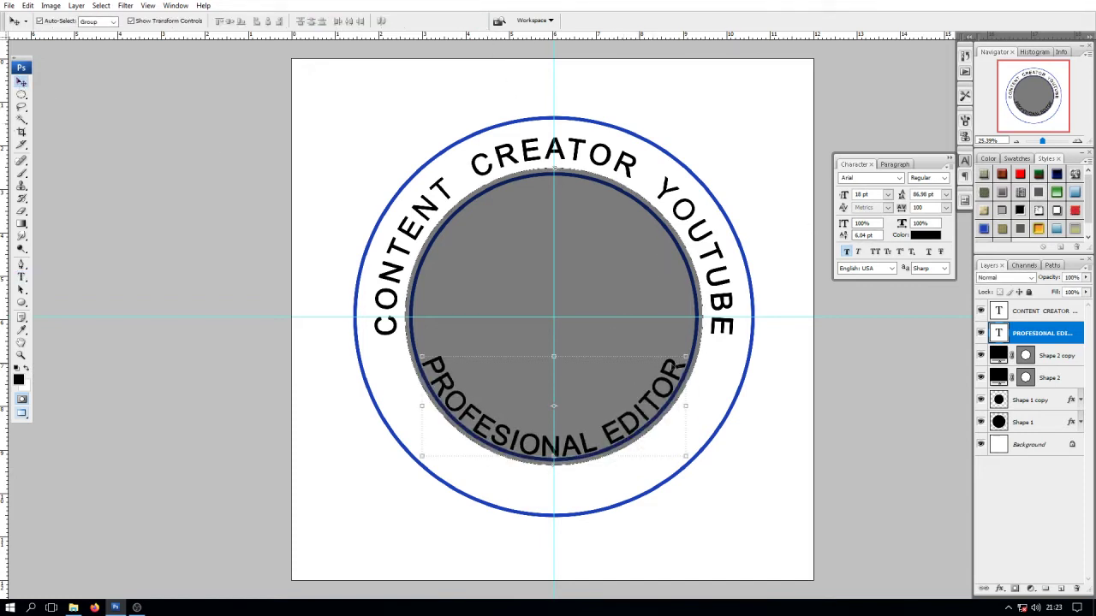
{"action": "key", "text": "ctrl+t"}
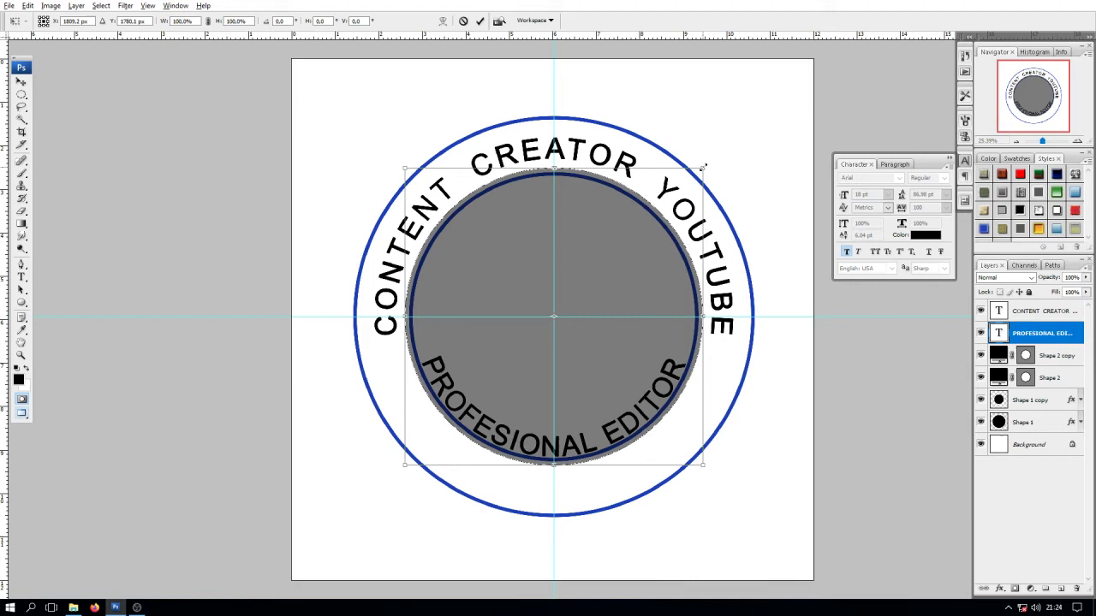
{"action": "left_click_drag", "start_coordinate": [702, 167], "coordinate": [752, 127]}
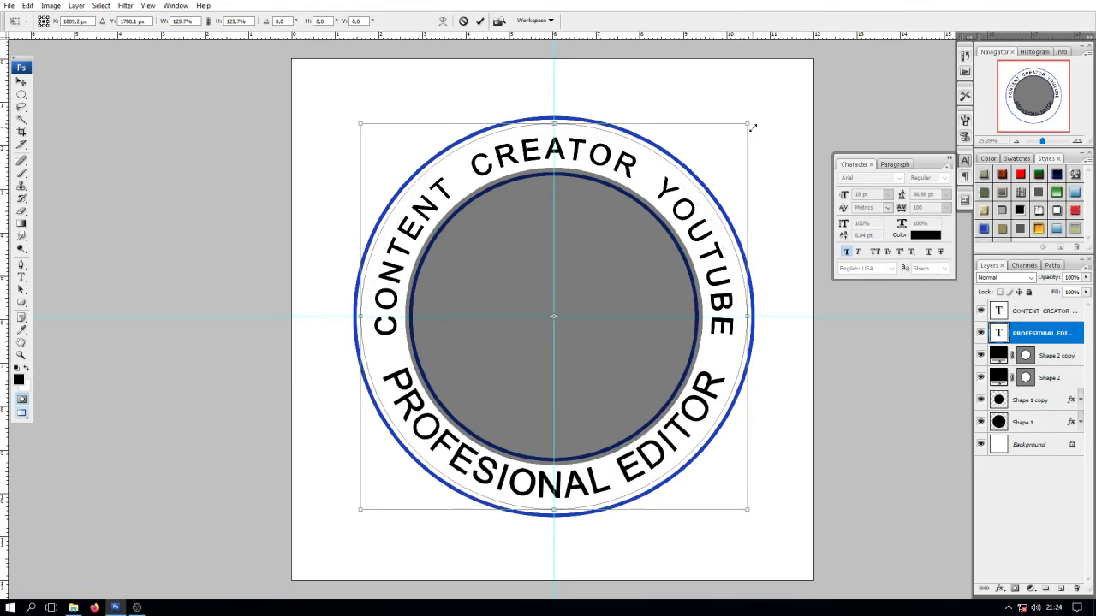
{"action": "left_click_drag", "start_coordinate": [752, 127], "coordinate": [755, 127]}
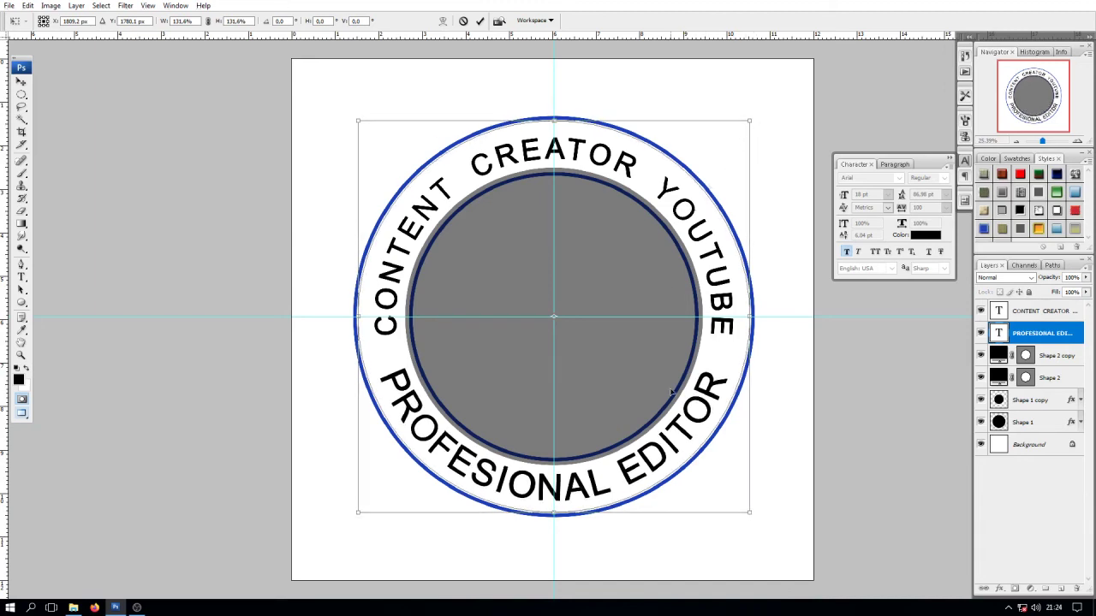
{"action": "key", "text": "Return"}
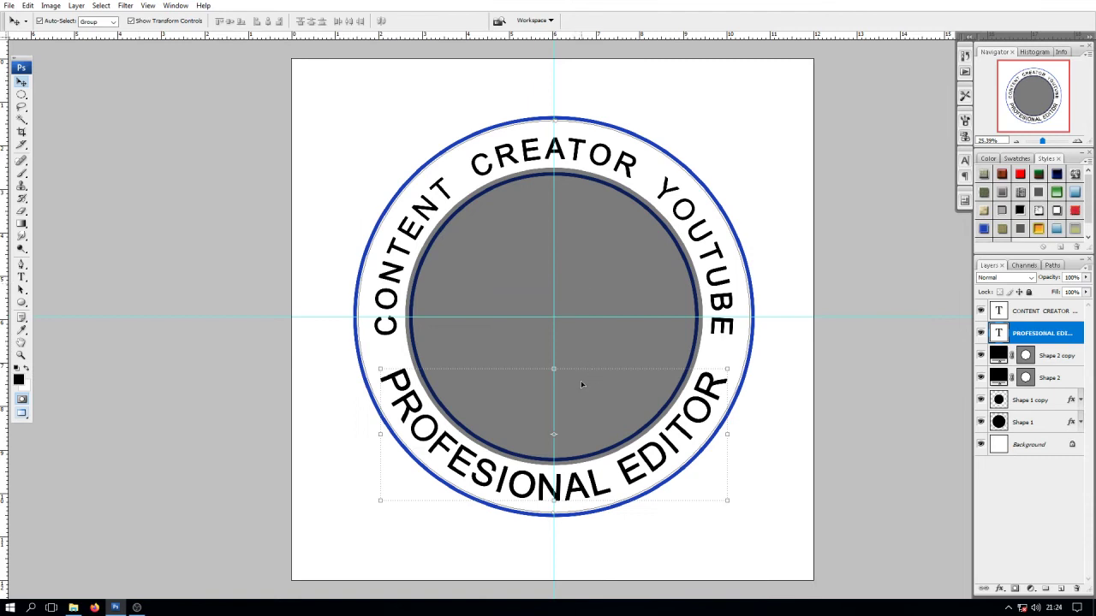
Step: Hide the grey circles and give PROFESIONAL EDITOR a thin black Stroke effect
{"action": "left_click_drag", "start_coordinate": [981, 355], "coordinate": [980, 378]}
{"action": "left_click", "coordinate": [1000, 589]}
{"action": "left_click", "coordinate": [851, 428]}
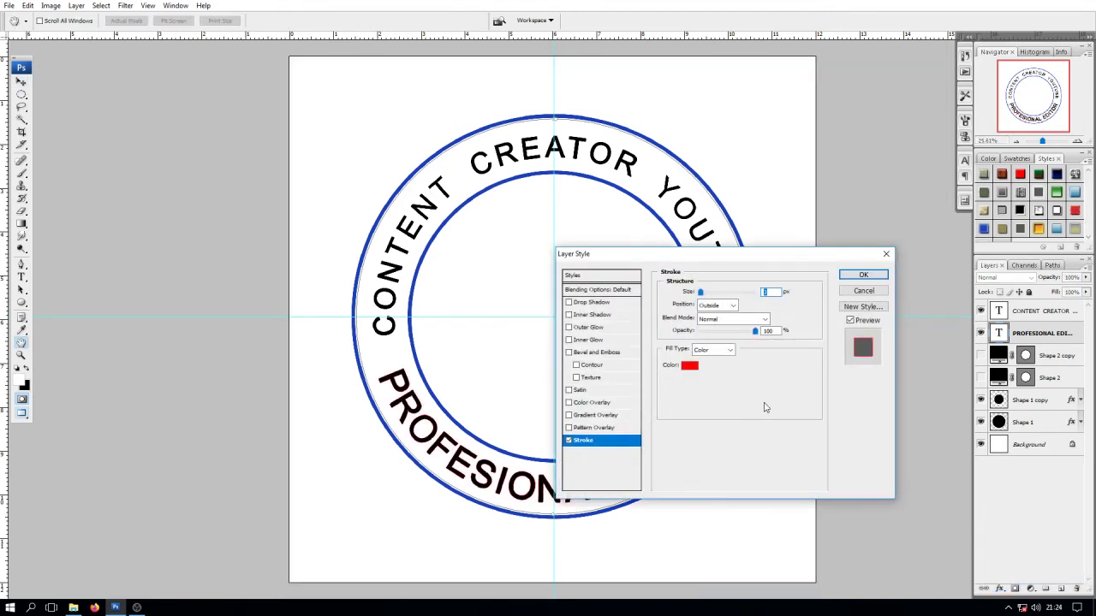
{"action": "left_click", "coordinate": [689, 365]}
{"action": "double_click", "coordinate": [441, 494]}
{"action": "type", "text": "0"}
{"action": "key", "text": "Tab"}
{"action": "left_click", "coordinate": [503, 388]}
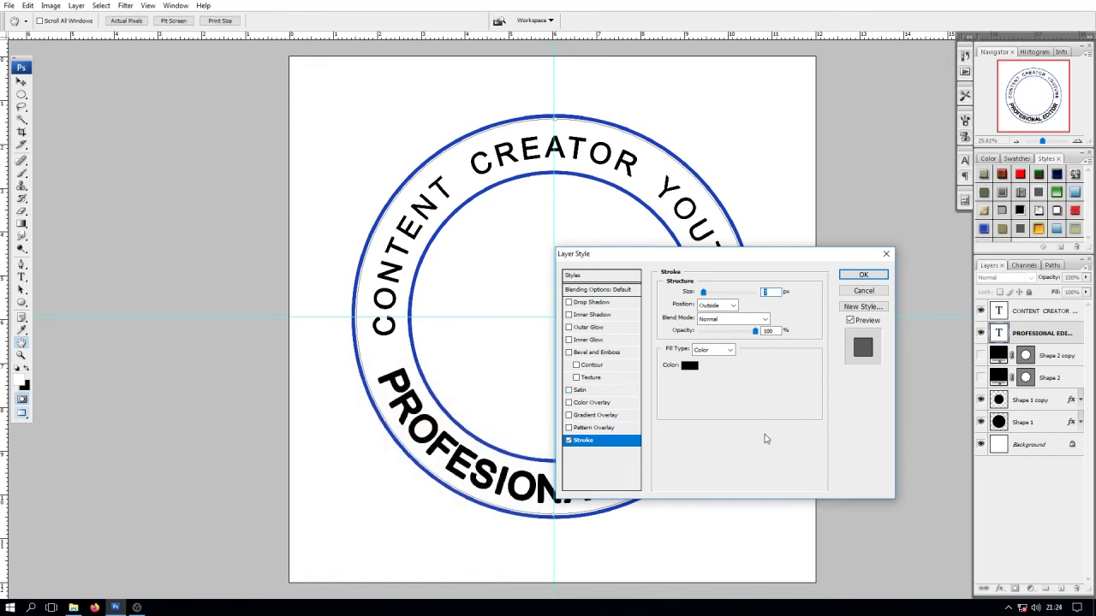
{"action": "key", "text": "Down"}
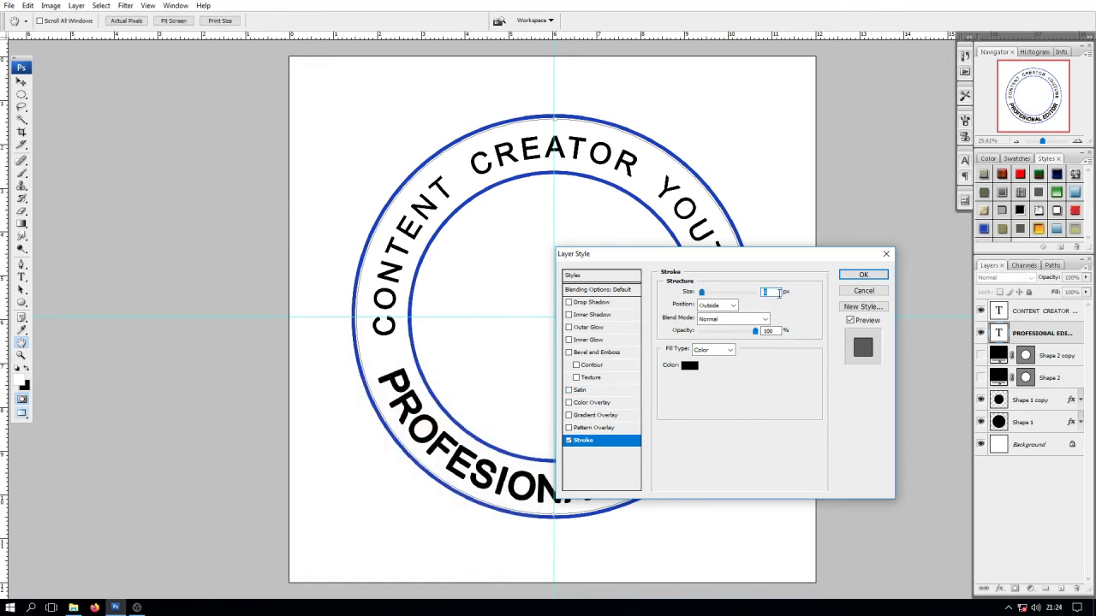
{"action": "left_click", "coordinate": [862, 275]}
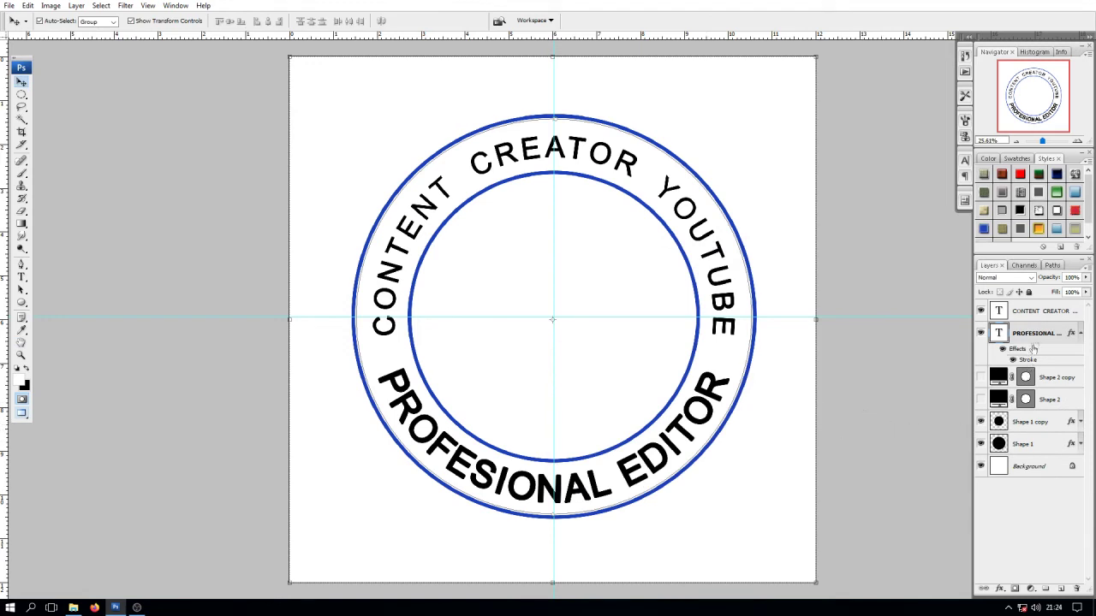
Step: Add a thin black Stroke effect to the CONTENT CREATOR YOUTUBE text layer
{"action": "left_click", "coordinate": [683, 208]}
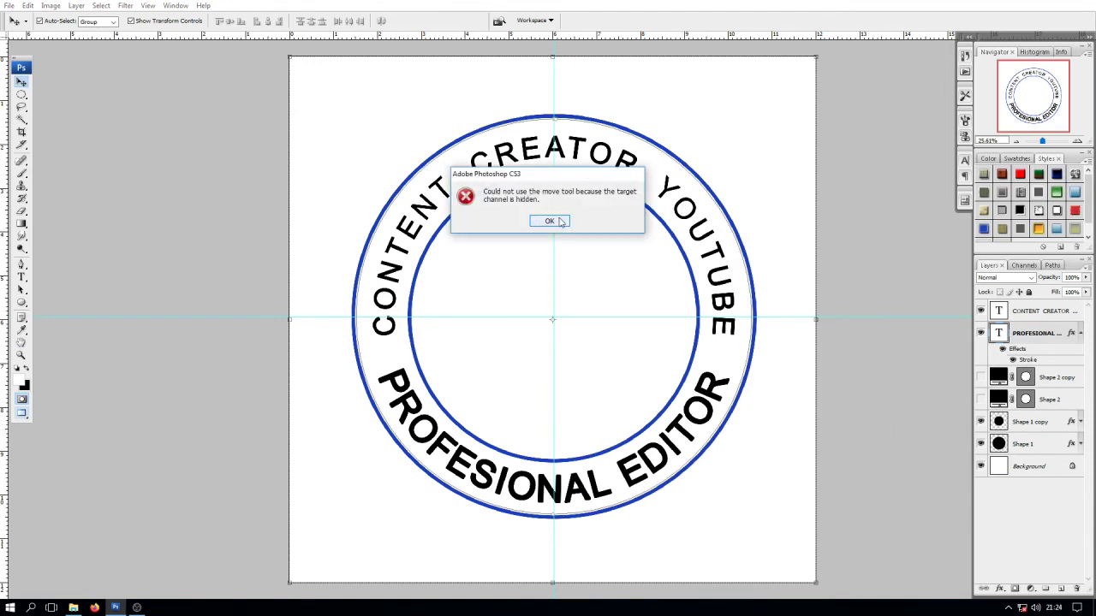
{"action": "left_click", "coordinate": [553, 220]}
{"action": "left_click", "coordinate": [1023, 313]}
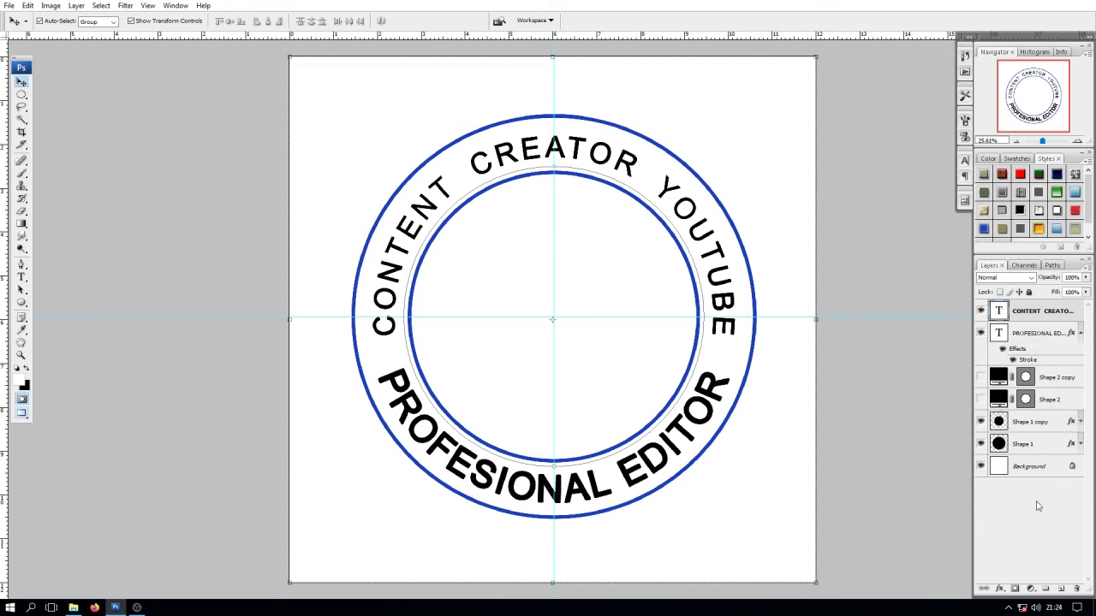
{"action": "left_click", "coordinate": [997, 590]}
{"action": "left_click", "coordinate": [1023, 582]}
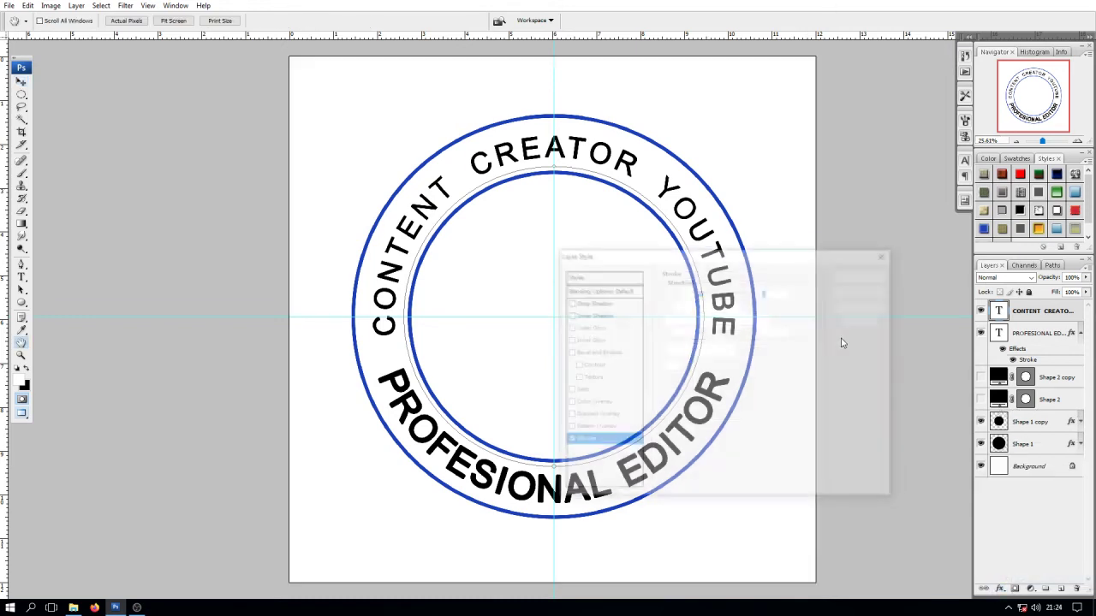
{"action": "left_click", "coordinate": [689, 365]}
{"action": "type", "text": "0"}
{"action": "left_click", "coordinate": [504, 388]}
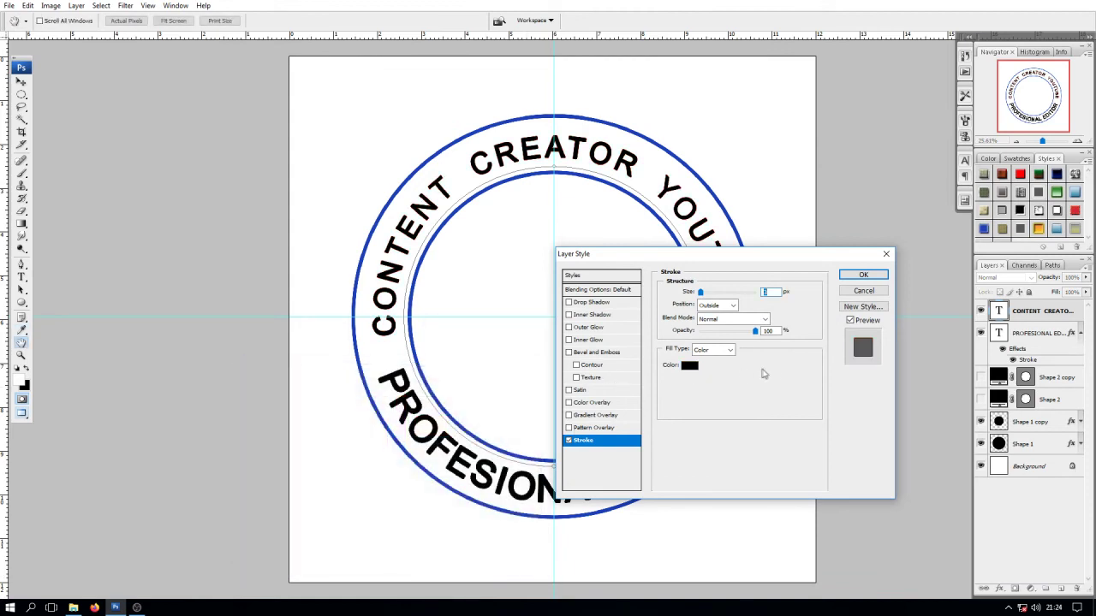
{"action": "key", "text": "Up"}
{"action": "key", "text": "Up"}
{"action": "key", "text": "Up"}
{"action": "key", "text": "Up"}
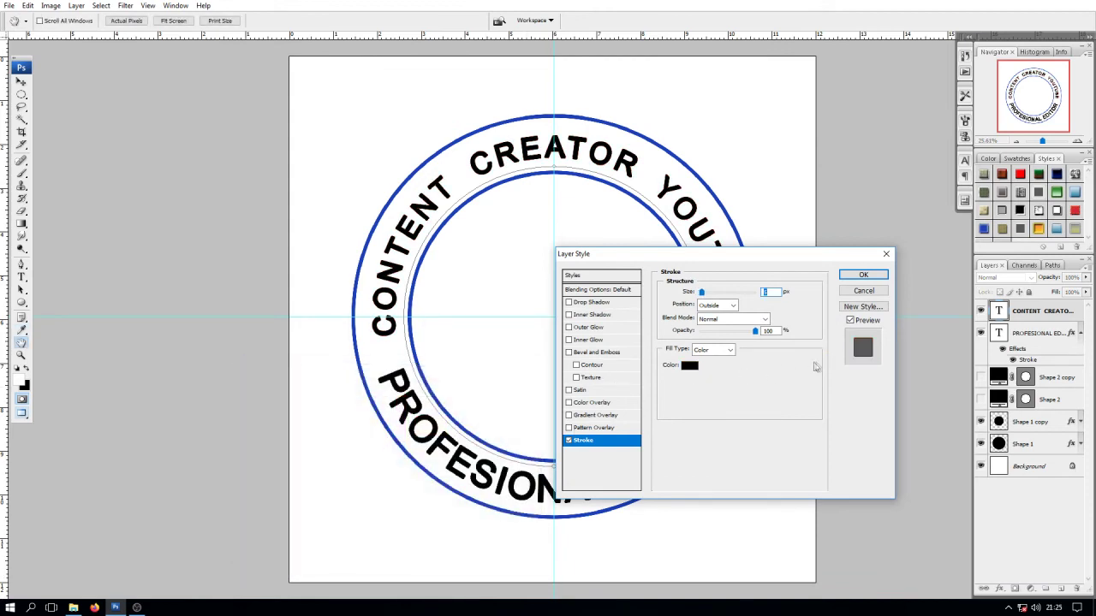
{"action": "key", "text": "Down"}
{"action": "key", "text": "Down"}
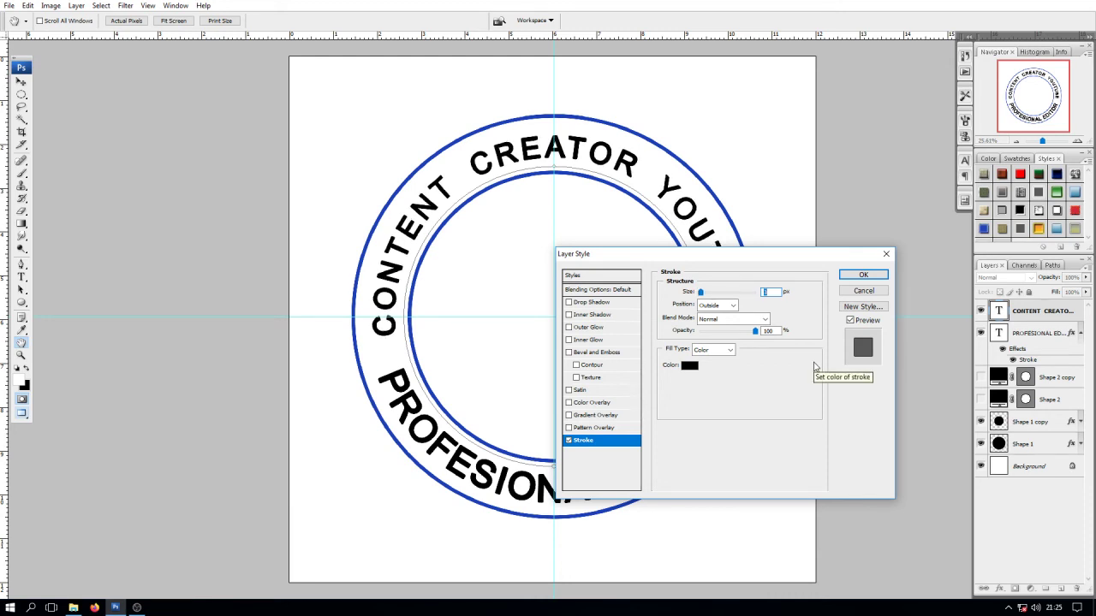
{"action": "left_click", "coordinate": [862, 275]}
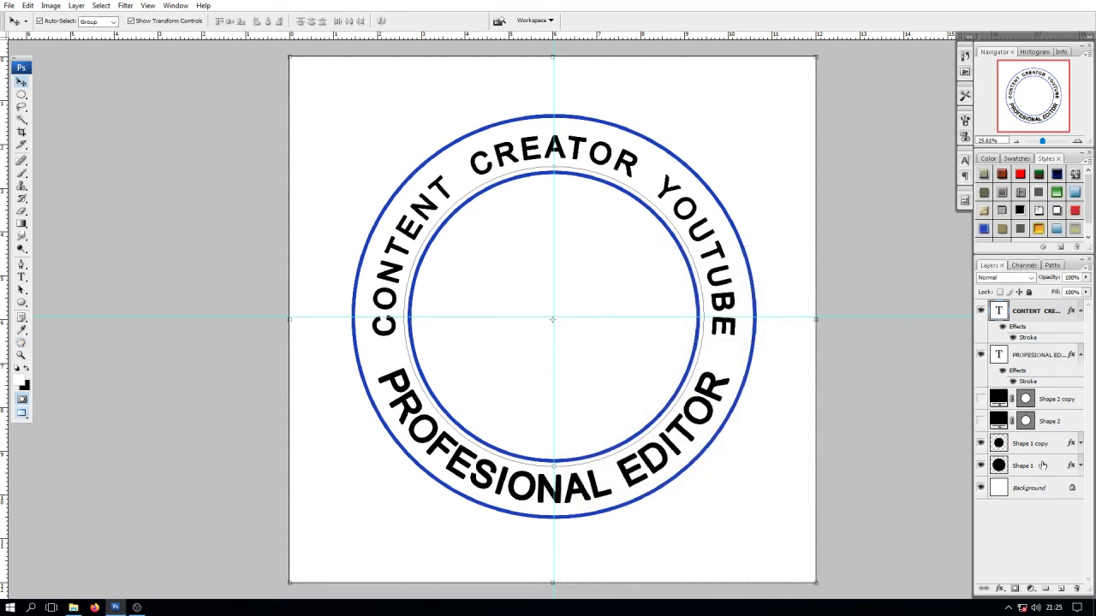
{"action": "left_click", "coordinate": [1025, 518]}
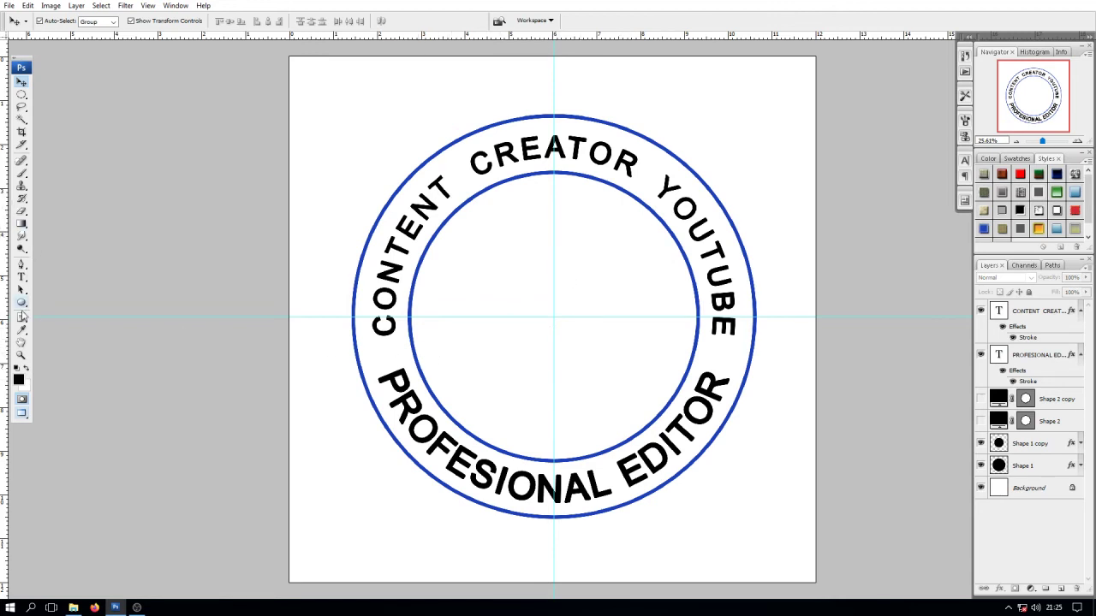
Step: Draw a black star custom shape on the ring's left side between the curved text lines
{"action": "left_click", "coordinate": [23, 306]}
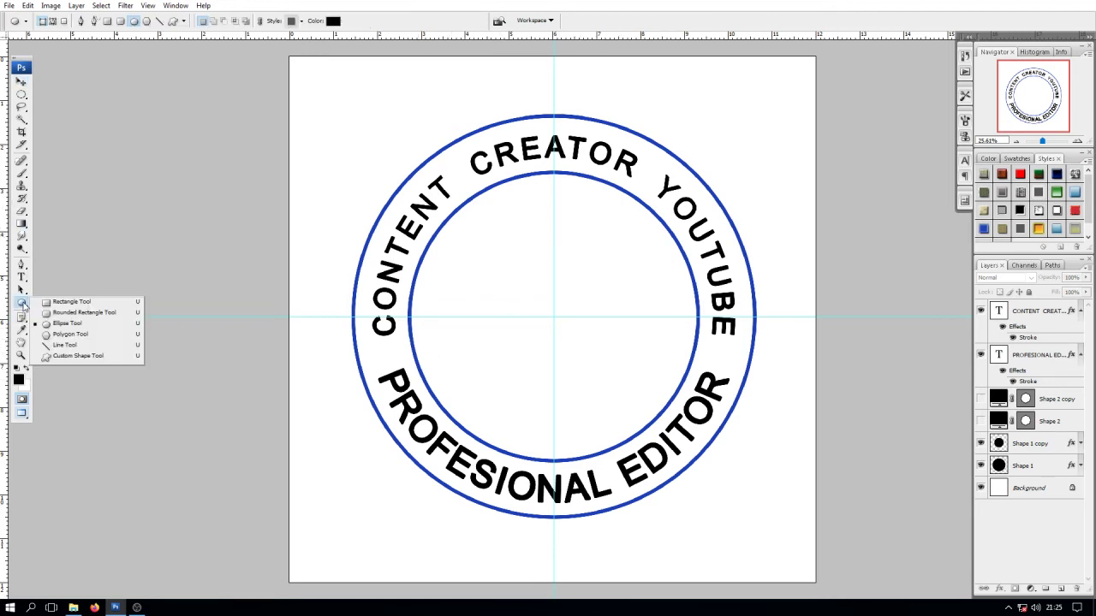
{"action": "left_click", "coordinate": [71, 355]}
{"action": "left_click", "coordinate": [230, 22]}
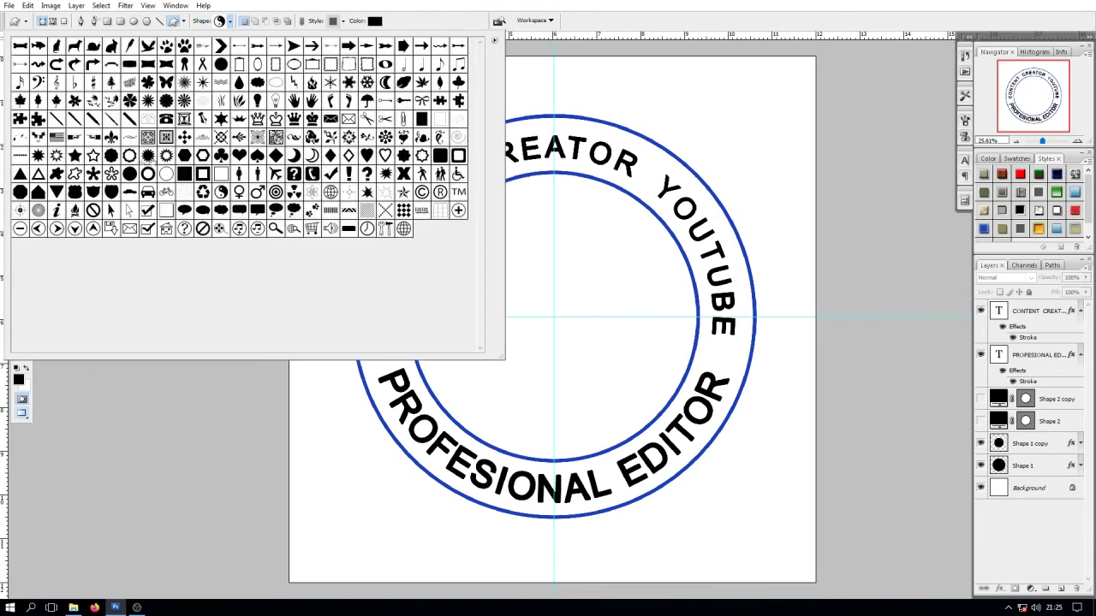
{"action": "left_click", "coordinate": [89, 155]}
{"action": "left_click", "coordinate": [603, 10]}
{"action": "left_click_drag", "start_coordinate": [374, 344], "coordinate": [402, 376]}
Step: Duplicate the star and move the copy to the ring's right side beside YOUTUBE
{"action": "key", "text": "v"}
{"action": "key", "text": "ctrl+plus"}
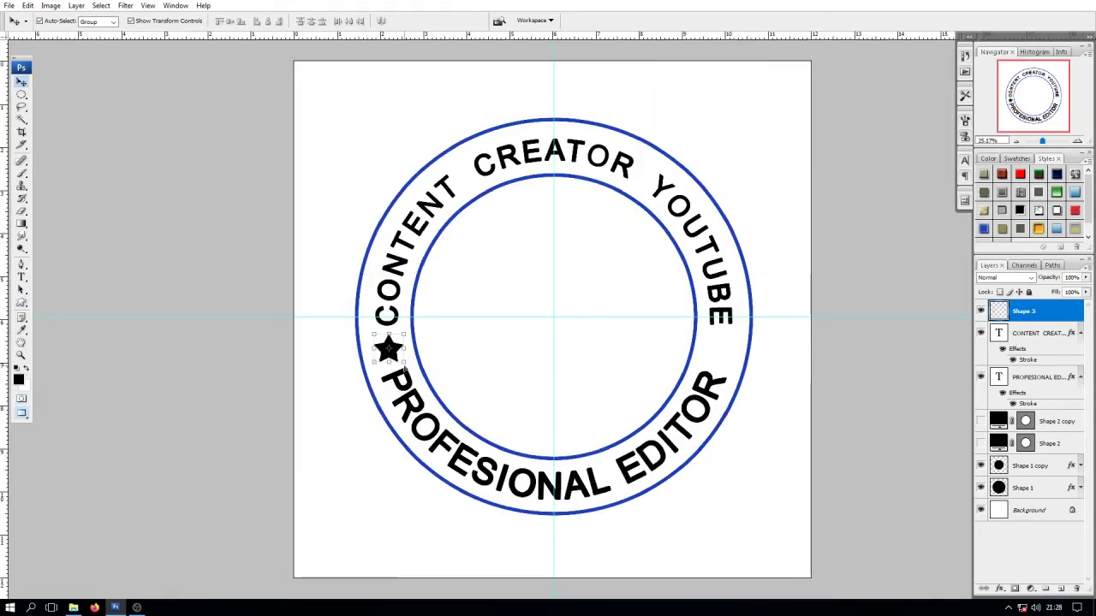
{"action": "key", "text": "ctrl+j"}
{"action": "left_click_drag", "start_coordinate": [445, 354], "coordinate": [773, 355]}
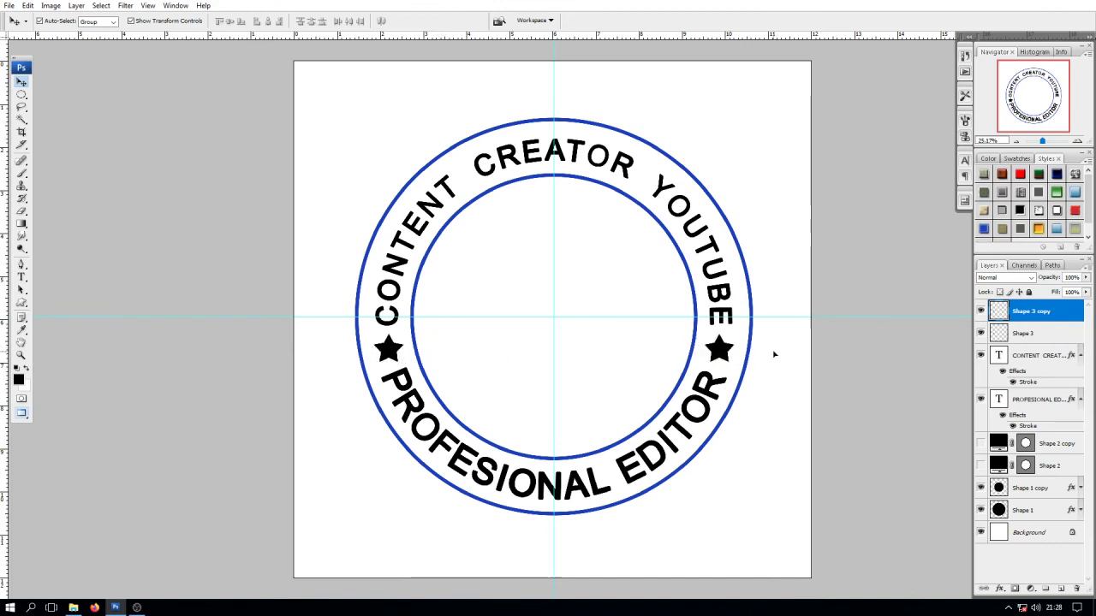
{"action": "left_click", "coordinate": [830, 395]}
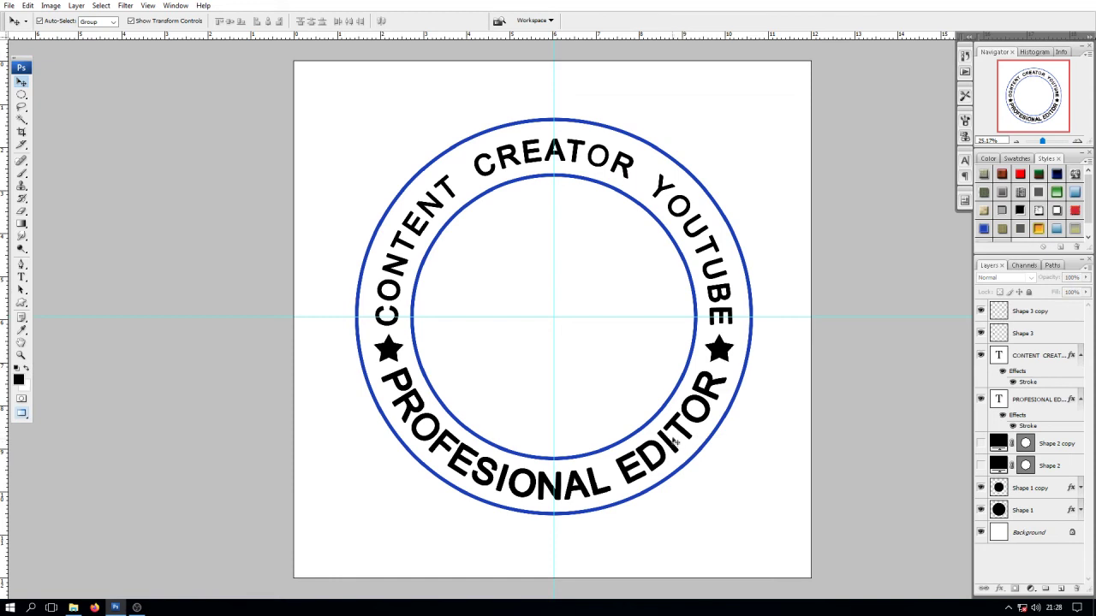
{"action": "key", "text": "ctrl+minus"}
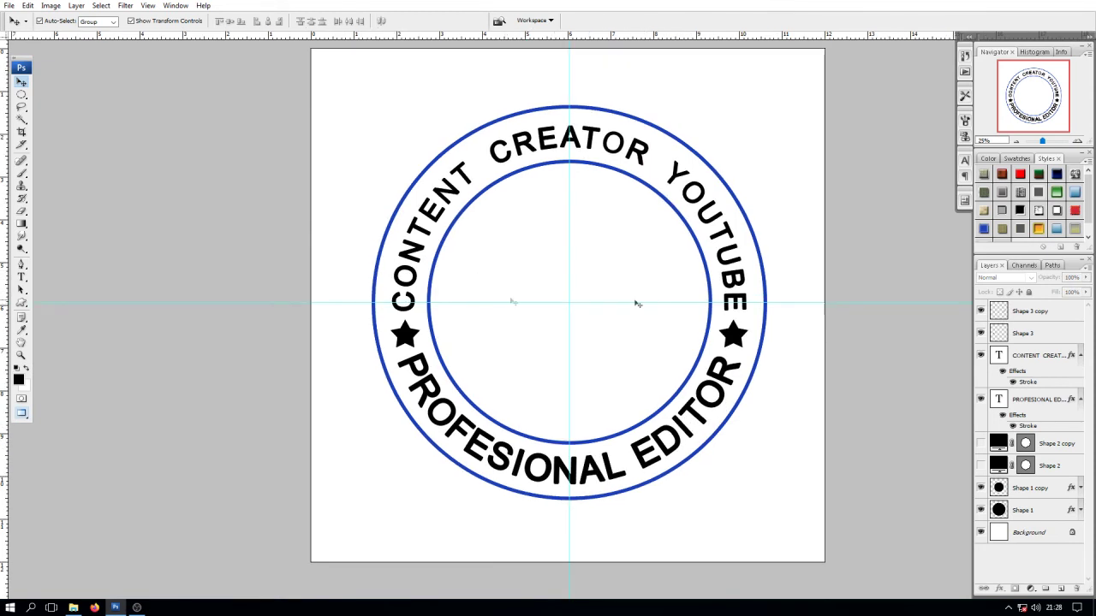
Step: Type 'MASSTER STUDIO' and move it to the centre of the ring
{"action": "left_click", "coordinate": [22, 276]}
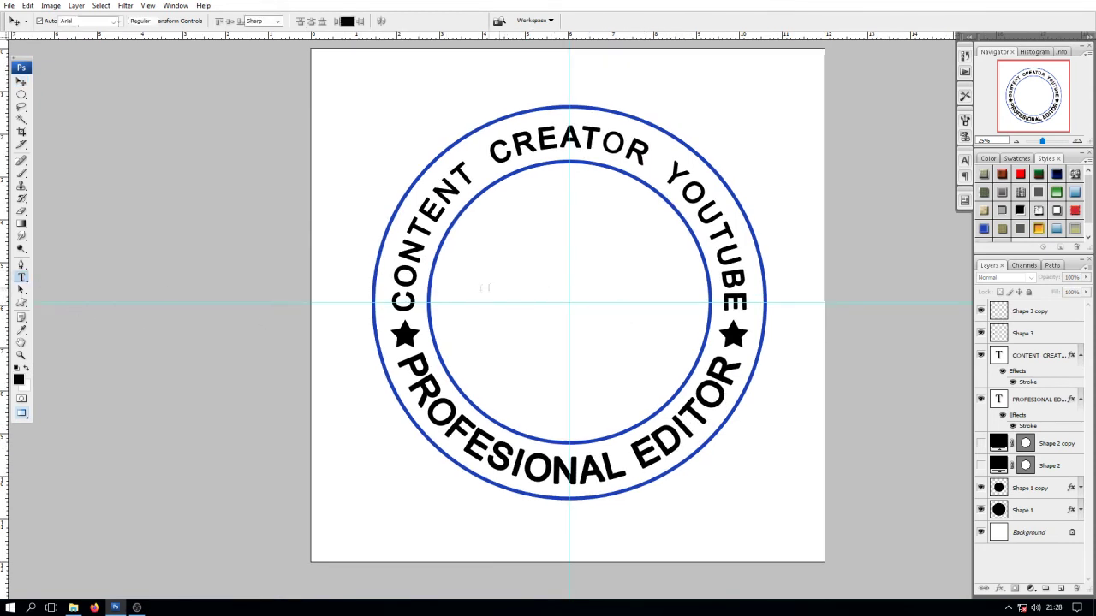
{"action": "left_click", "coordinate": [417, 83]}
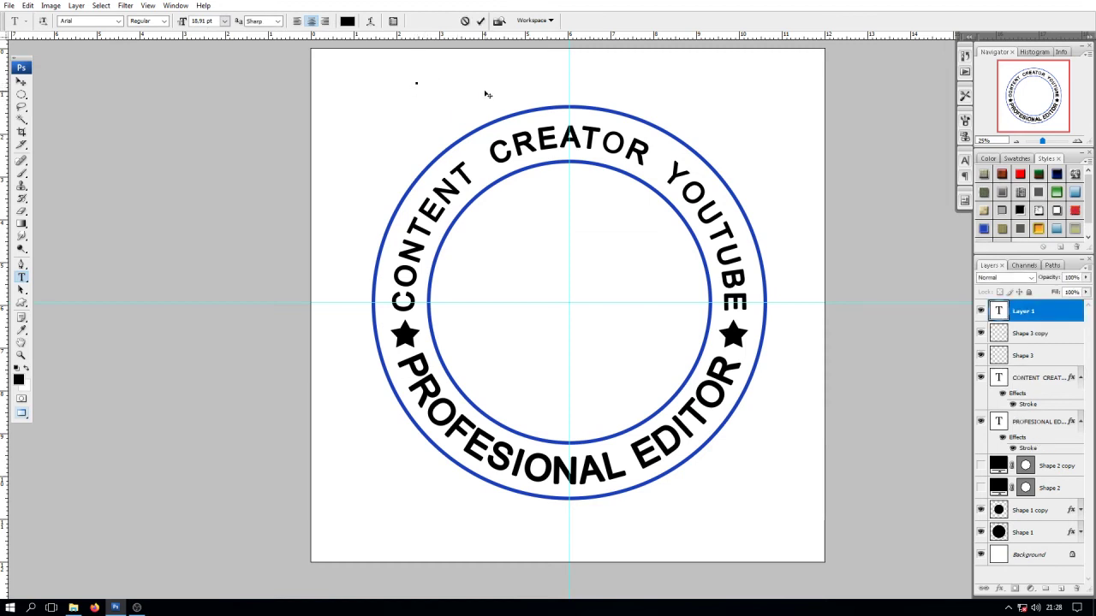
{"action": "type", "text": "MASSTER STUDIO"}
{"action": "key", "text": "ctrl+Return"}
{"action": "key", "text": "v"}
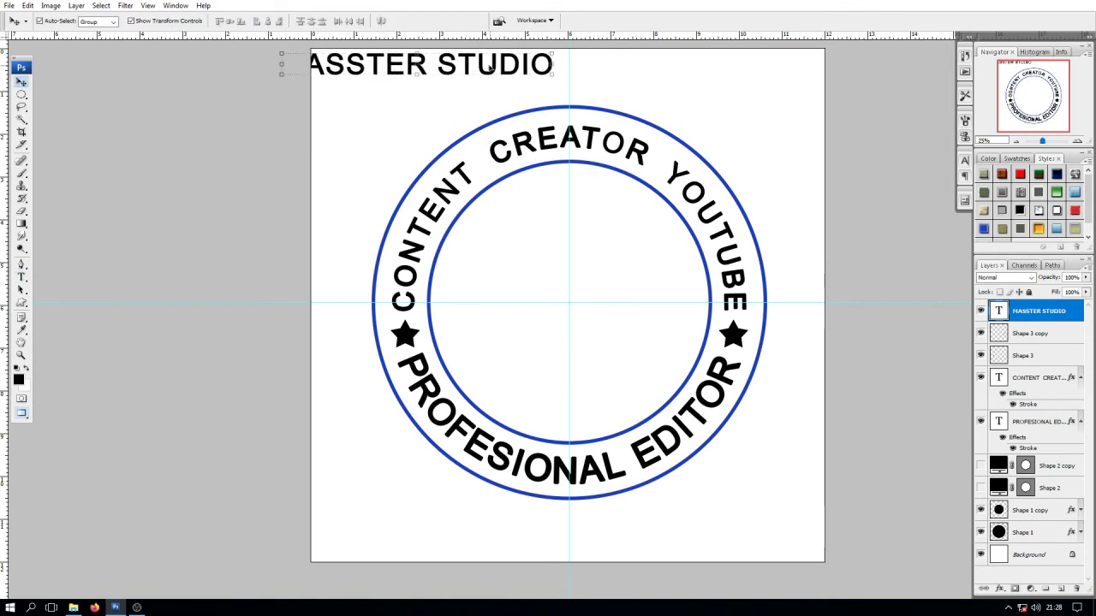
{"action": "left_click_drag", "start_coordinate": [492, 68], "coordinate": [627, 305]}
Step: Set MASSTER STUDIO in a condensed bold font, after first trying Astro 867
{"action": "key", "text": "t"}
{"action": "left_click", "coordinate": [568, 301]}
{"action": "left_click", "coordinate": [117, 24]}
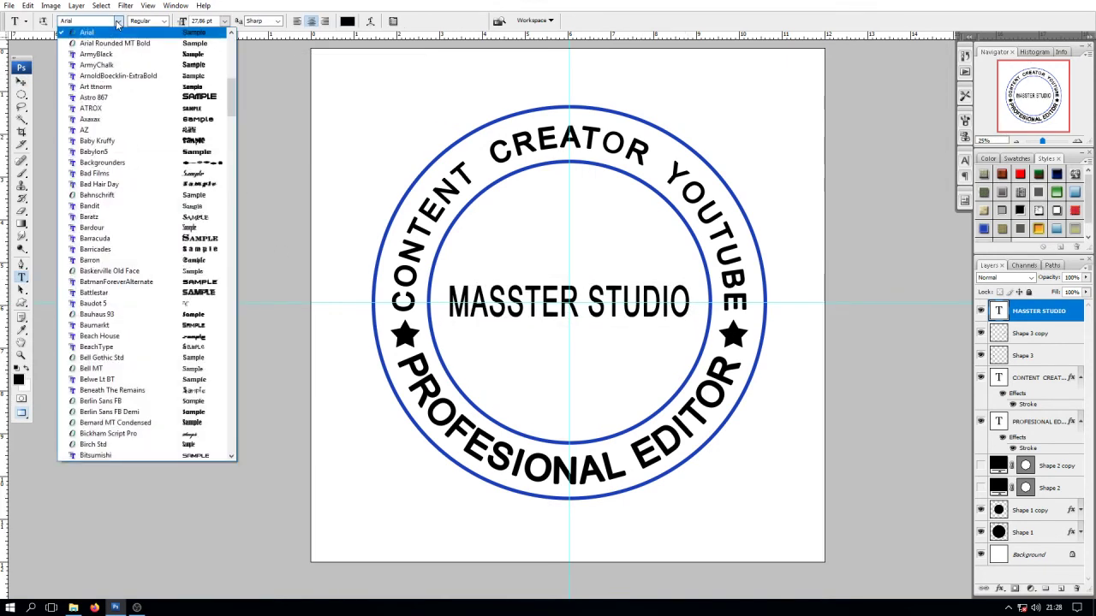
{"action": "left_click", "coordinate": [163, 96]}
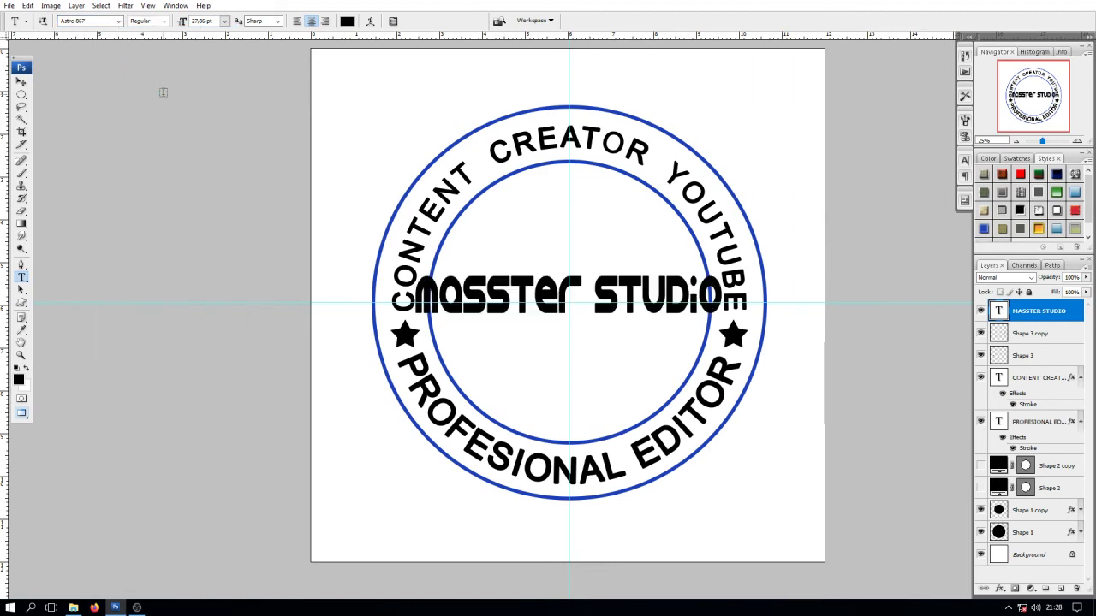
{"action": "left_click", "coordinate": [118, 21]}
{"action": "left_click", "coordinate": [129, 171]}
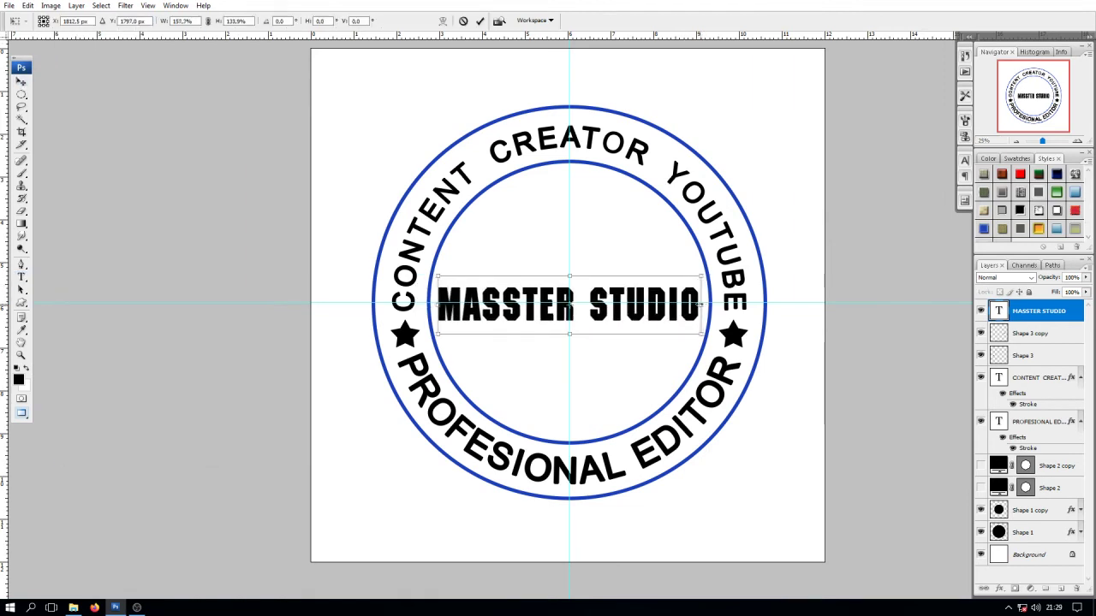
{"action": "key", "text": "ctrl+Return"}
{"action": "key", "text": "v"}
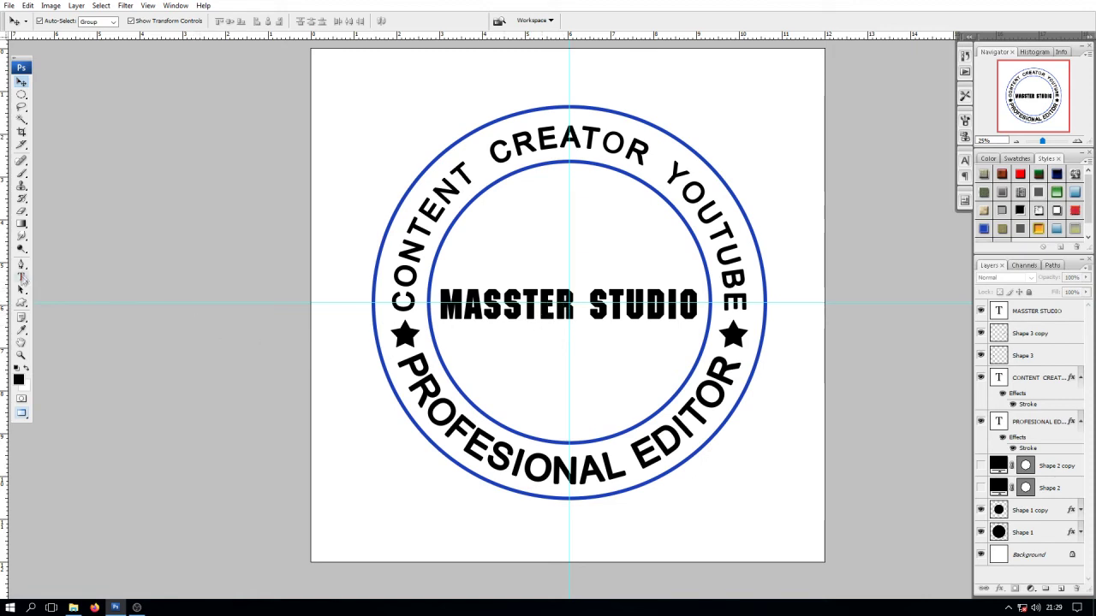
{"action": "left_click", "coordinate": [23, 305]}
Step: Draw a light pink rectangle at 40% opacity over MASSTER STUDIO
{"action": "left_click", "coordinate": [71, 302]}
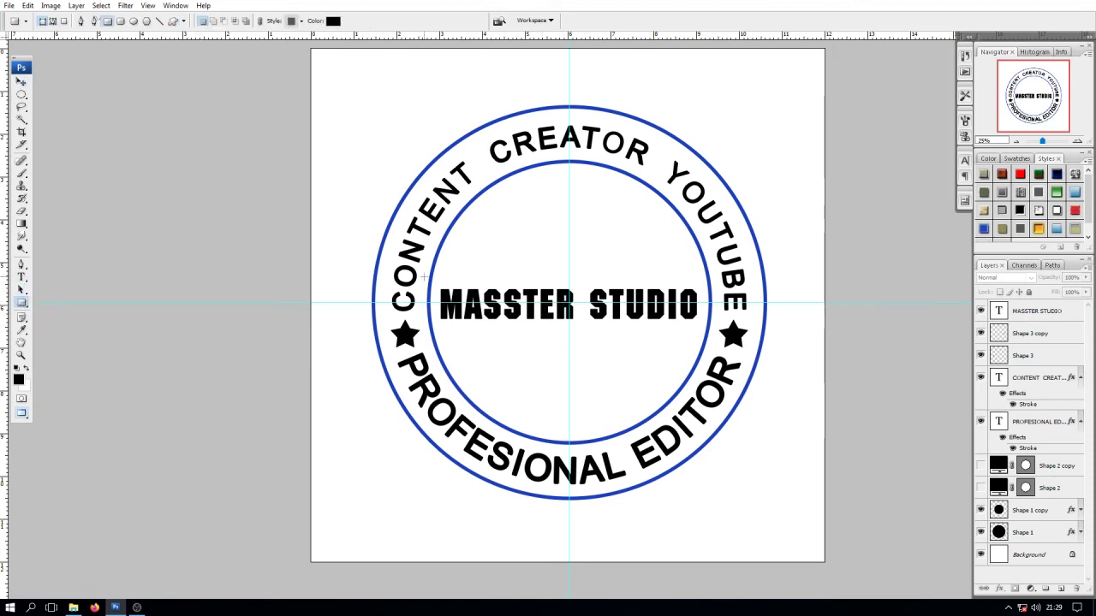
{"action": "left_click_drag", "start_coordinate": [421, 272], "coordinate": [724, 325]}
{"action": "key", "text": "v"}
{"action": "key", "text": "4"}
{"action": "double_click", "coordinate": [998, 310]}
{"action": "left_click", "coordinate": [505, 387]}
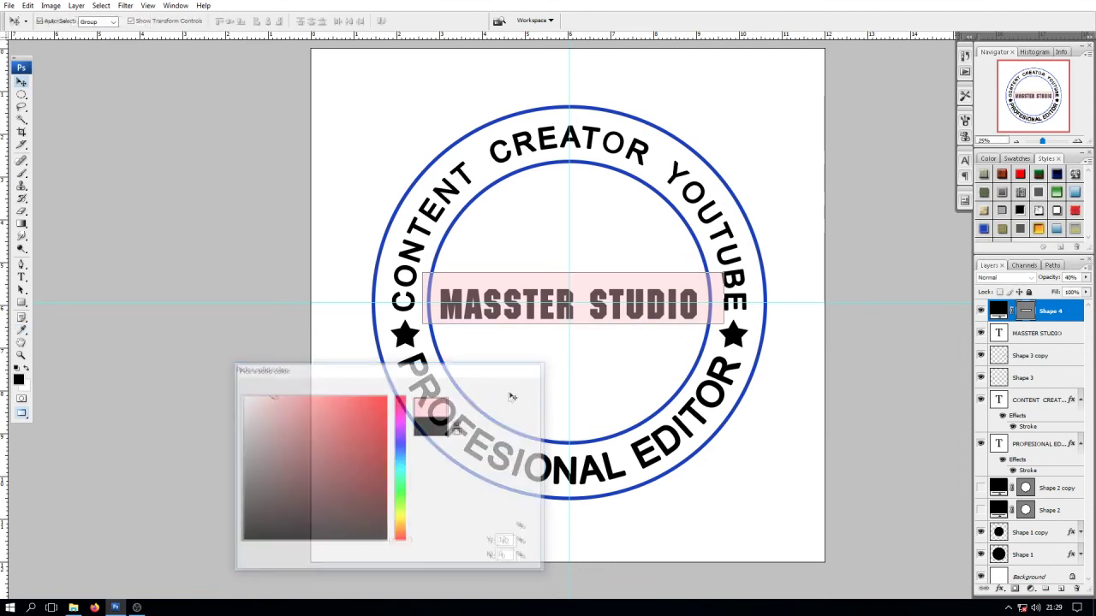
Step: Centre the pink band vertically on the outer circle
{"action": "left_click", "coordinate": [625, 221], "text": "shift"}
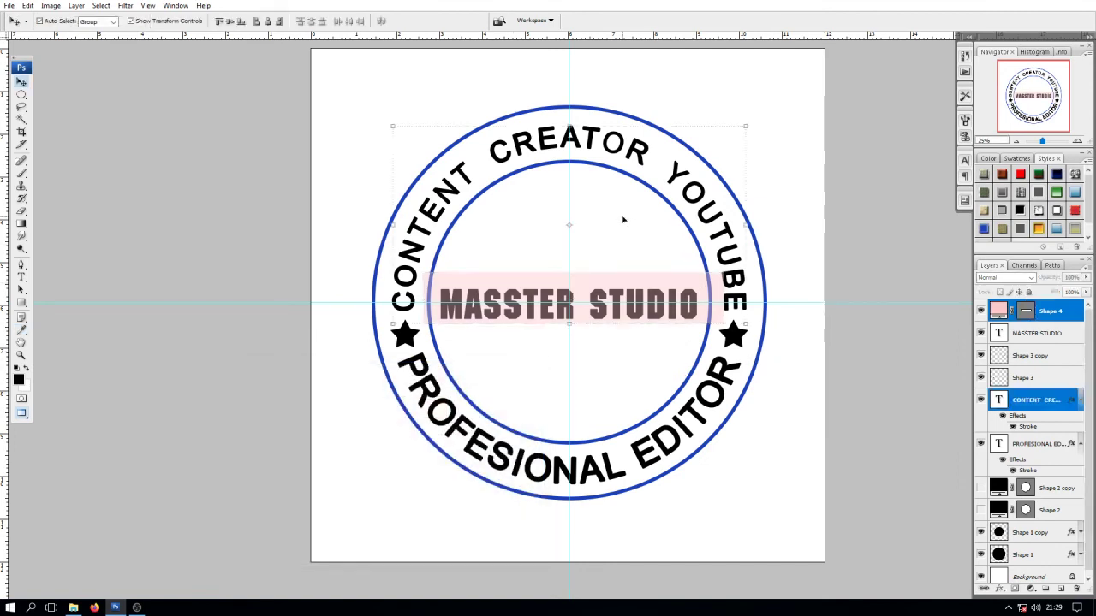
{"action": "left_click", "coordinate": [851, 224]}
{"action": "left_click", "coordinate": [642, 287]}
{"action": "mouse_move", "coordinate": [1014, 308]}
{"action": "left_mouse_down"}
{"action": "mouse_move", "coordinate": [1033, 577]}
{"action": "mouse_move", "coordinate": [1038, 555]}
{"action": "left_mouse_up"}
{"action": "left_click", "coordinate": [1028, 555], "text": "ctrl"}
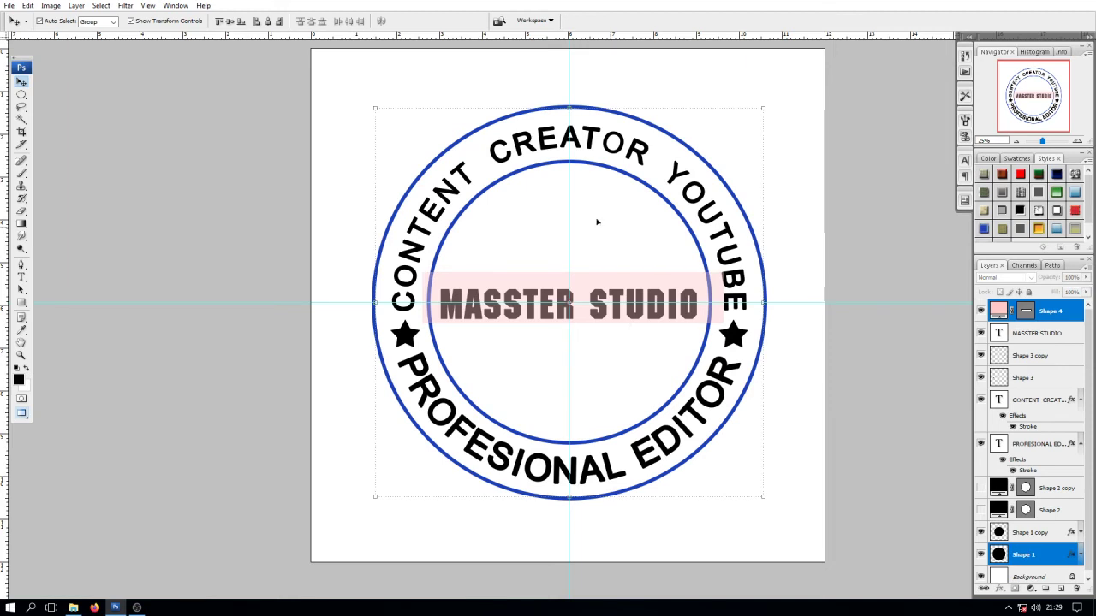
{"action": "left_click", "coordinate": [230, 21]}
{"action": "left_click", "coordinate": [903, 274]}
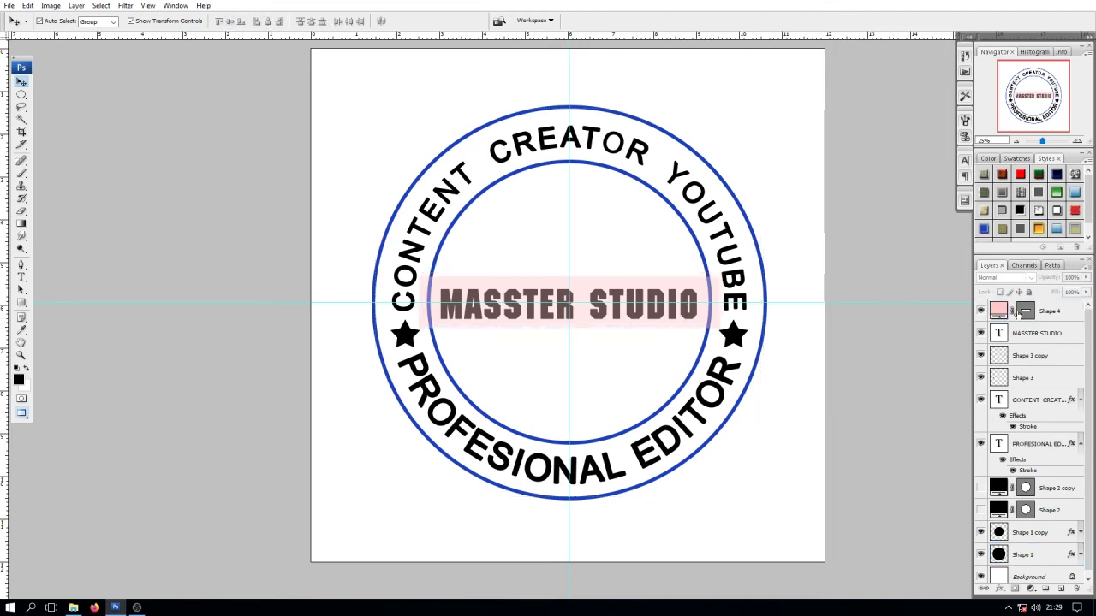
Step: Select the inner blue circle on Shape 1 copy with the Magic Wand
{"action": "left_click", "coordinate": [1032, 533]}
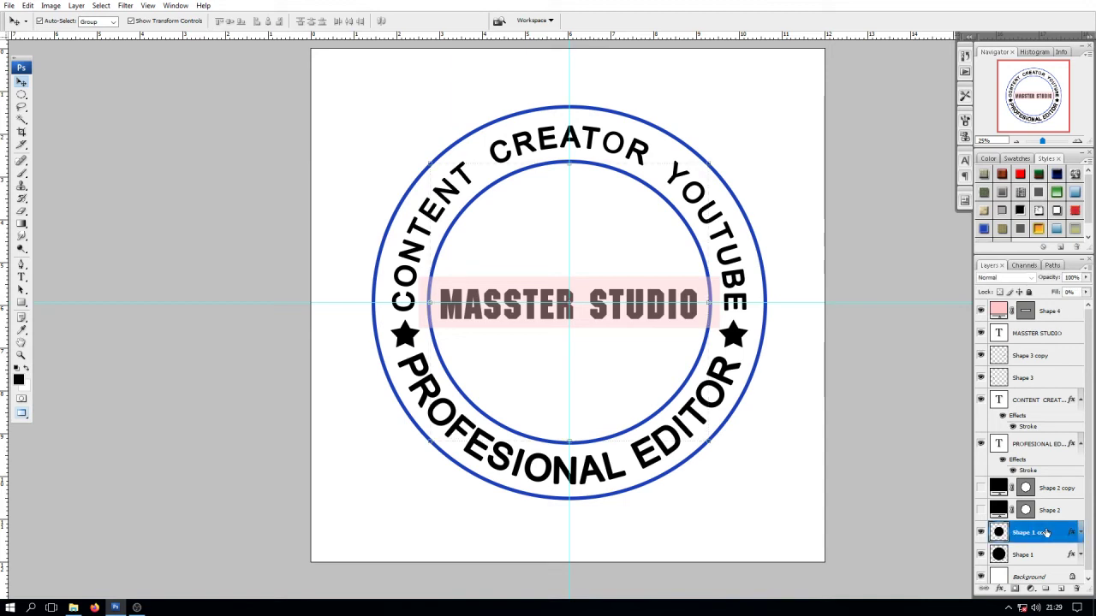
{"action": "key", "text": "w"}
{"action": "left_click", "coordinate": [600, 238]}
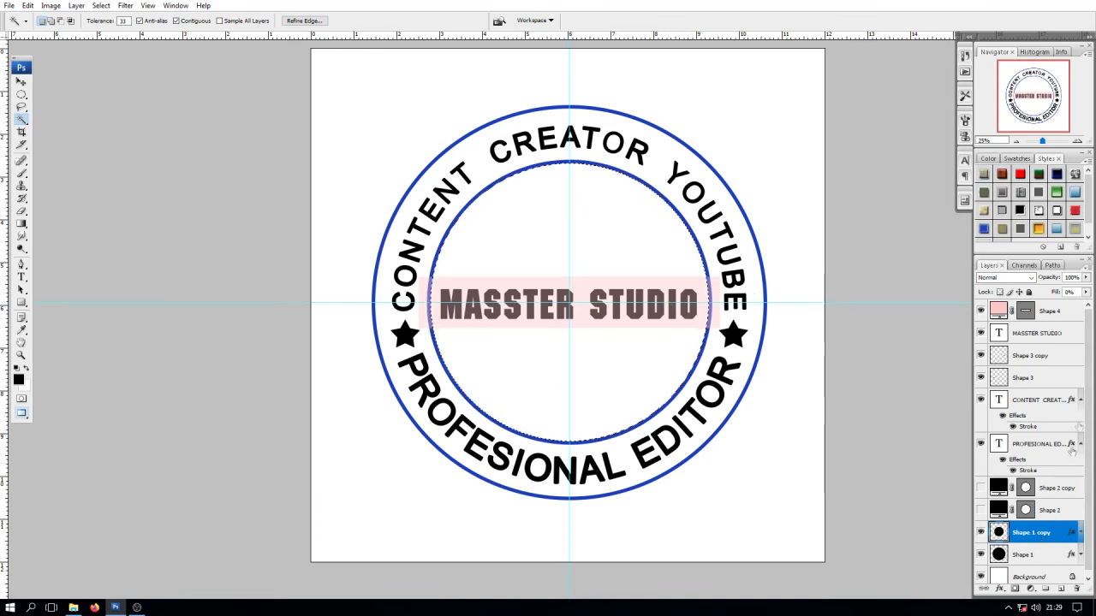
Step: Clear the Magic Wand selection and select the pink band layer, Layer 1
{"action": "left_click", "coordinate": [1058, 313]}
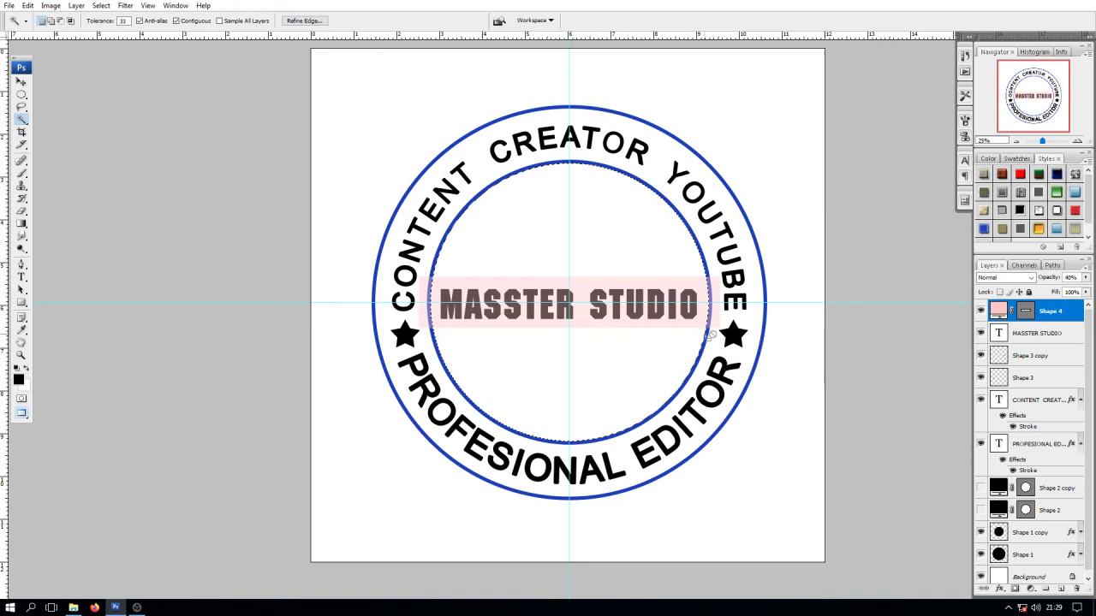
{"action": "right_click", "coordinate": [620, 306]}
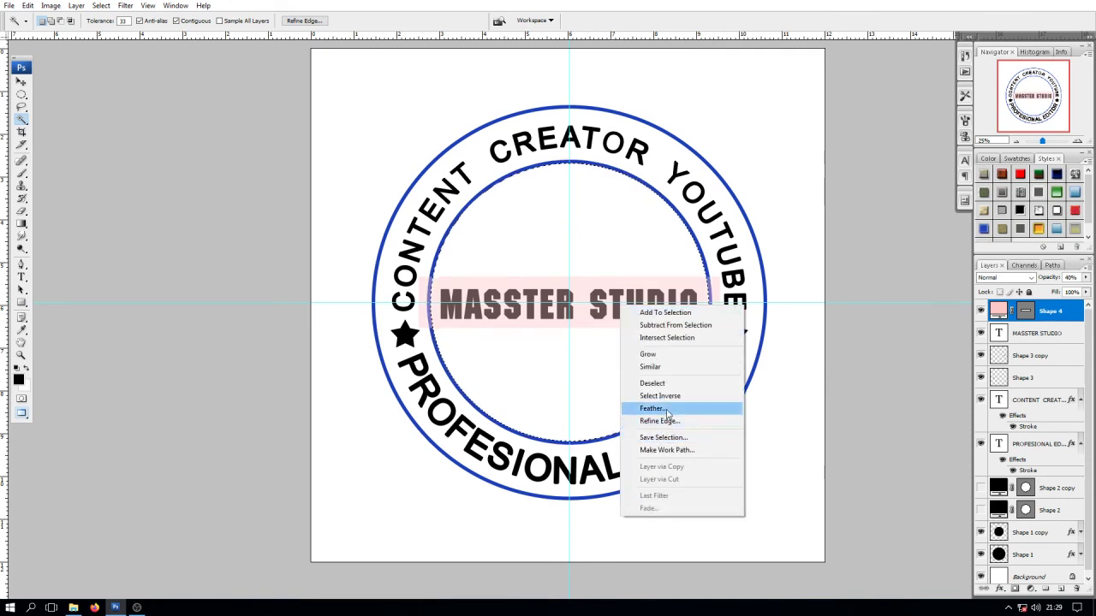
{"action": "left_click", "coordinate": [652, 382]}
{"action": "key", "text": "v"}
{"action": "left_click", "coordinate": [1036, 334]}
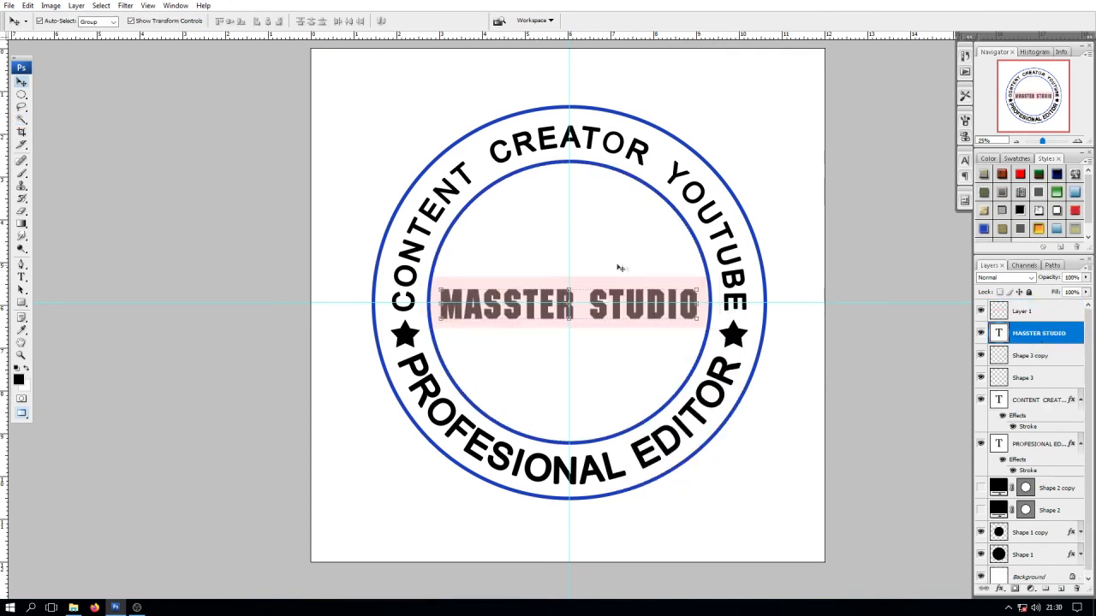
{"action": "left_click", "coordinate": [1026, 313]}
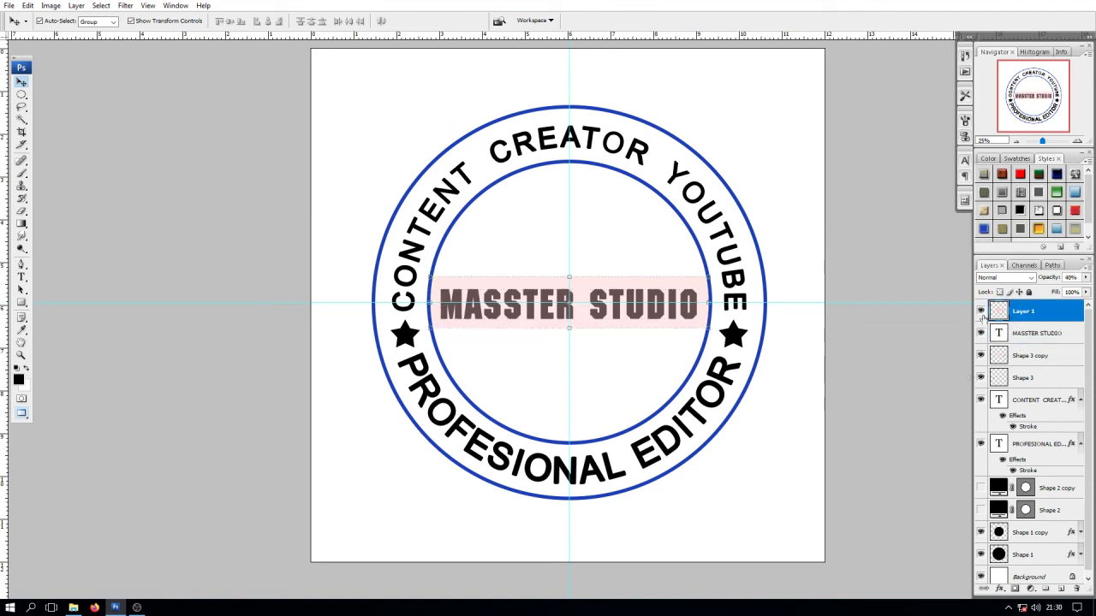
Step: Give the band a stroke of about 16 px in the ring's sampled blue
{"action": "left_click", "coordinate": [999, 590]}
{"action": "left_click", "coordinate": [1023, 585]}
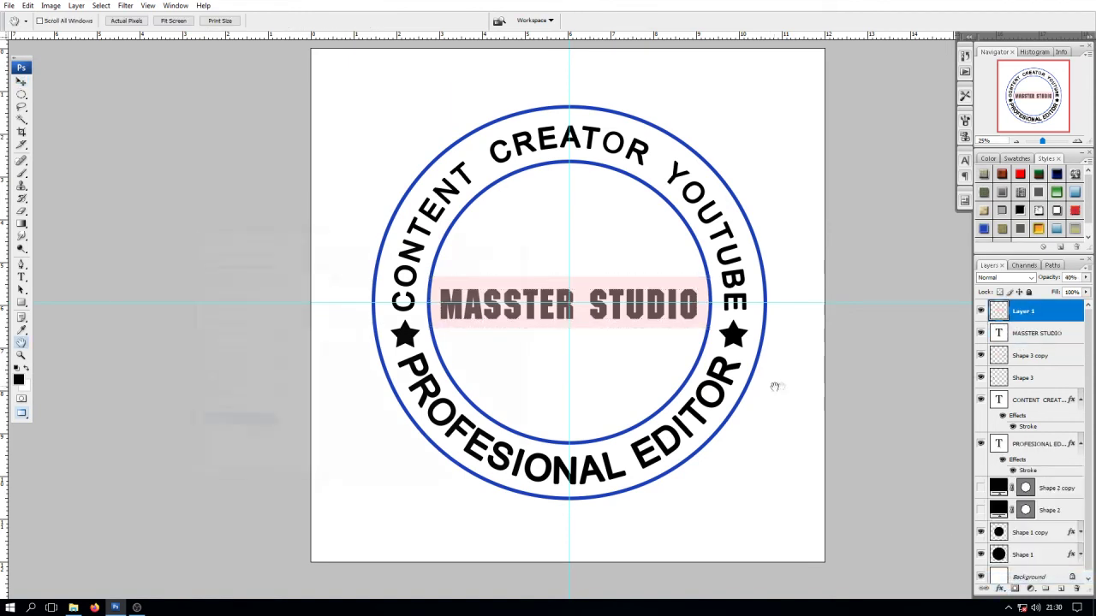
{"action": "type", "text": "15"}
{"action": "key", "text": "Up"}
{"action": "key", "text": "Up"}
{"action": "key", "text": "Up"}
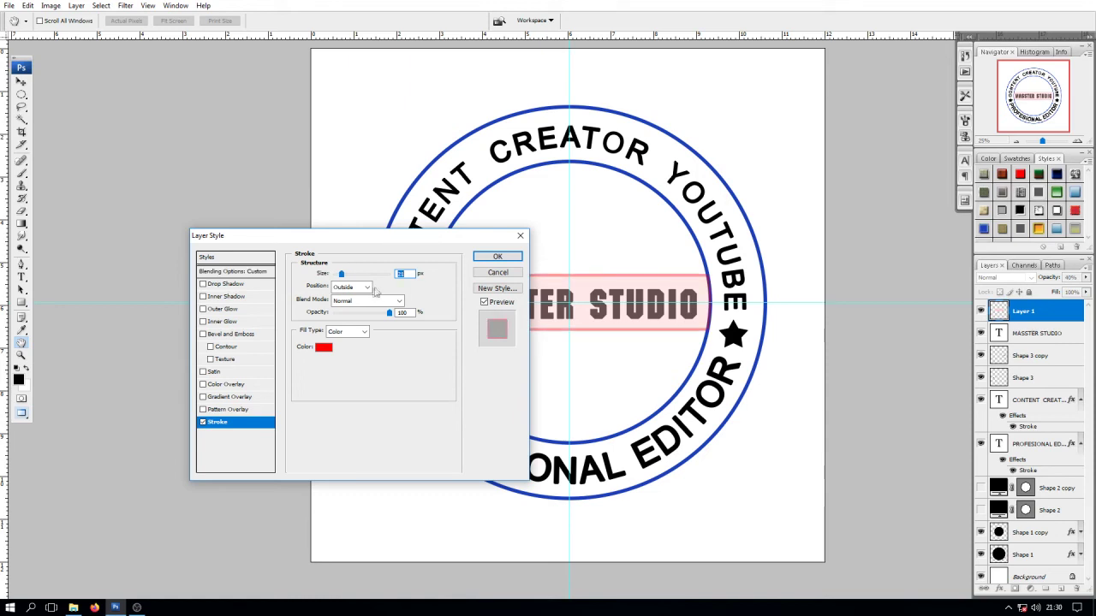
{"action": "left_click", "coordinate": [323, 347]}
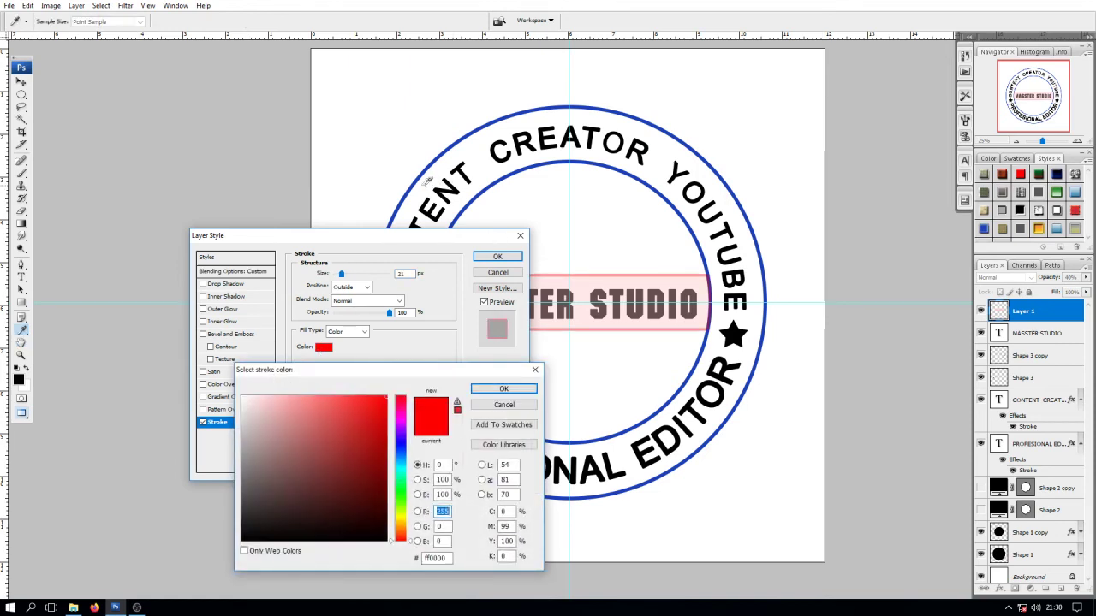
{"action": "left_click", "coordinate": [421, 175]}
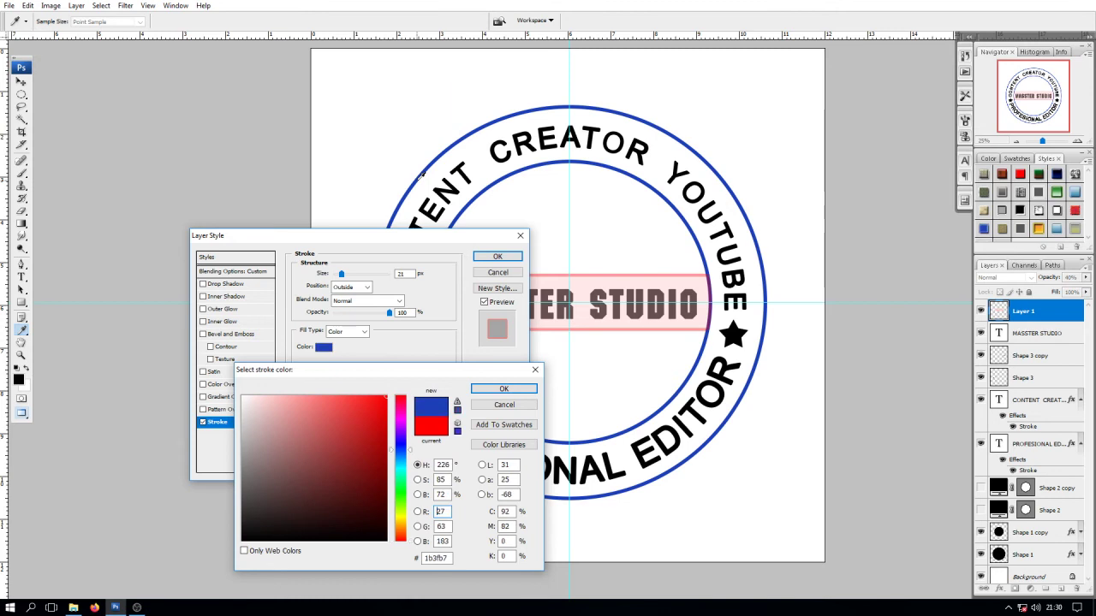
{"action": "left_click", "coordinate": [503, 387]}
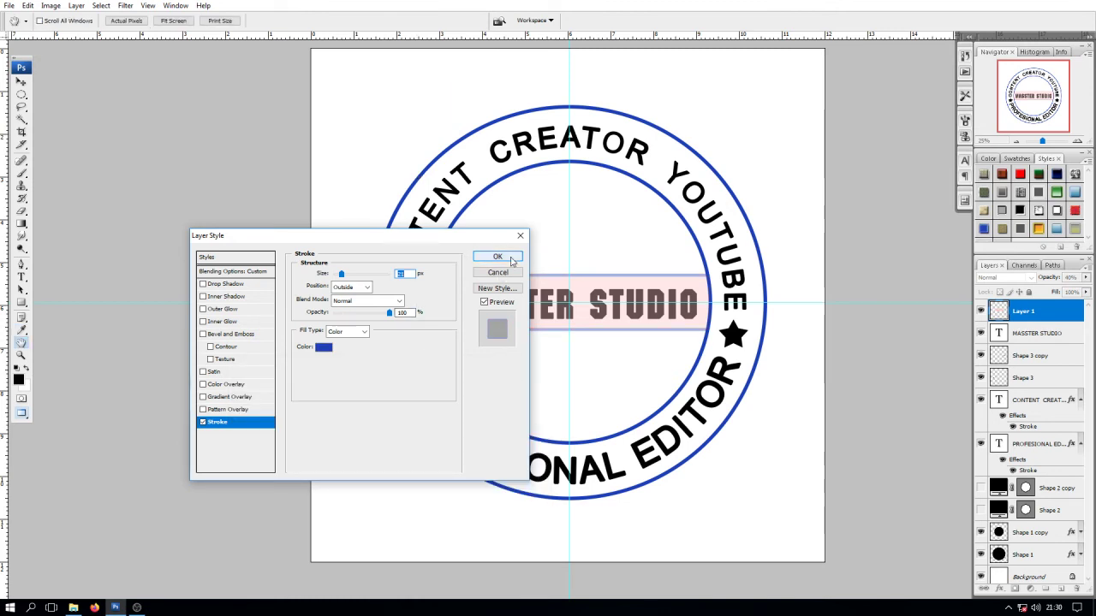
{"action": "left_click", "coordinate": [497, 256]}
Step: Set the band's Fill to 0% and Opacity to 100%
{"action": "left_click", "coordinate": [1085, 292]}
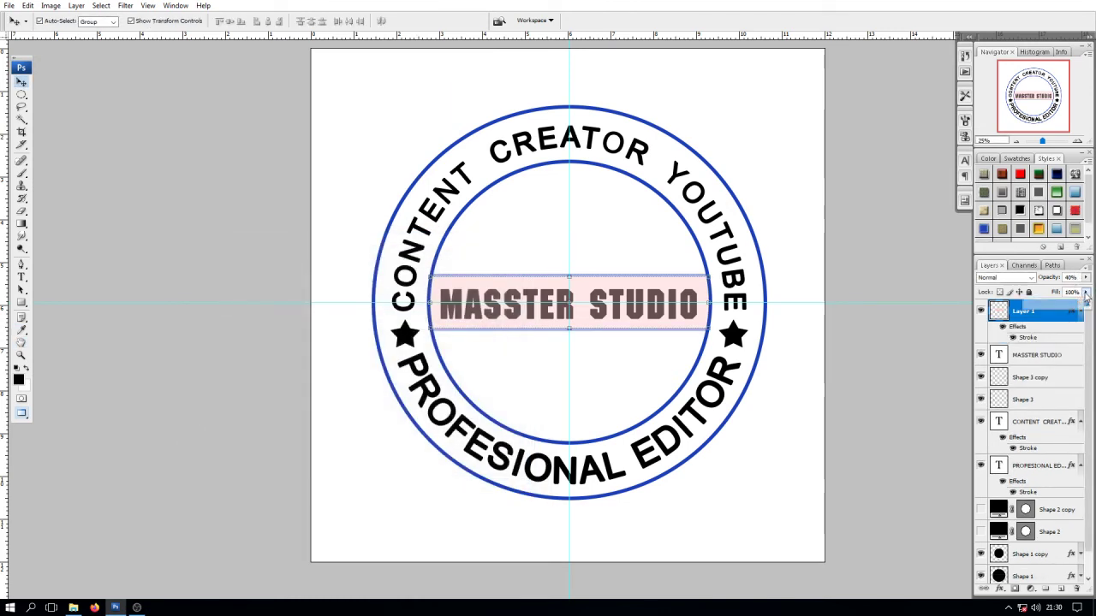
{"action": "left_click_drag", "start_coordinate": [1076, 305], "coordinate": [833, 305]}
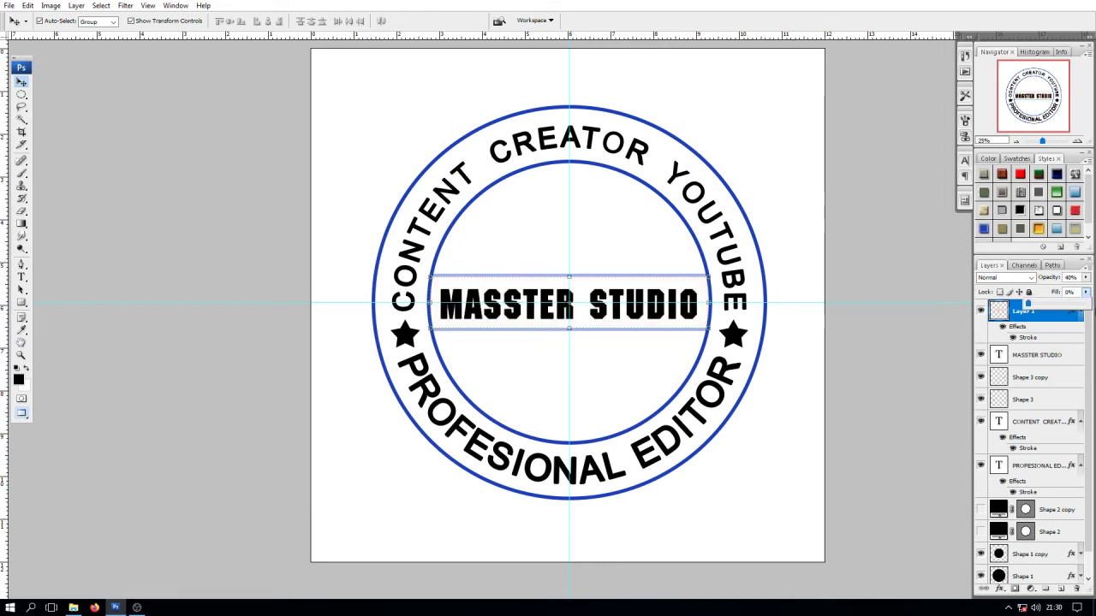
{"action": "left_click", "coordinate": [1086, 278]}
{"action": "left_click_drag", "start_coordinate": [1064, 292], "coordinate": [1080, 292]}
Step: Delete the unused hidden Shape 2 and Shape 2 copy layers
{"action": "left_click", "coordinate": [606, 341]}
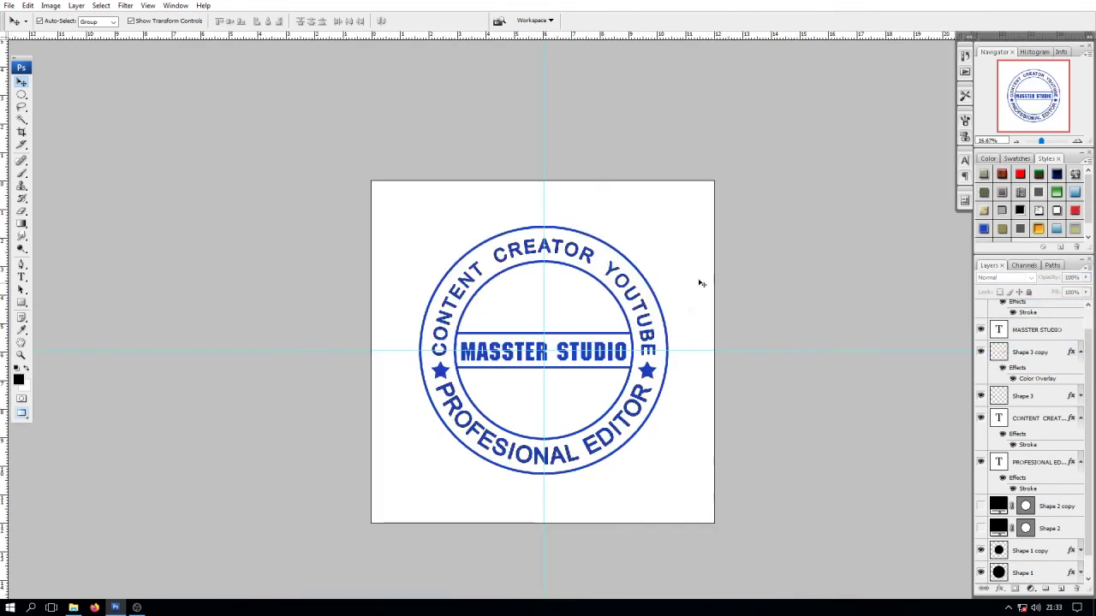
{"action": "scroll", "coordinate": [1011, 507], "scroll_direction": "down", "scroll_amount": 1}
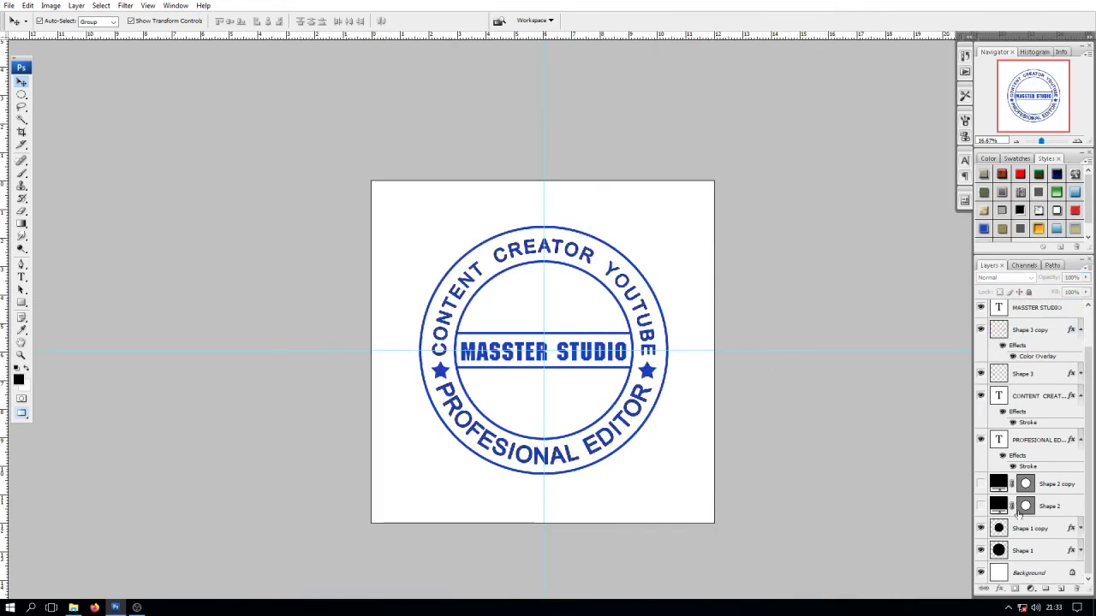
{"action": "left_click", "coordinate": [1050, 484]}
{"action": "left_click", "coordinate": [1053, 506], "text": "shift"}
{"action": "key", "text": "Delete"}
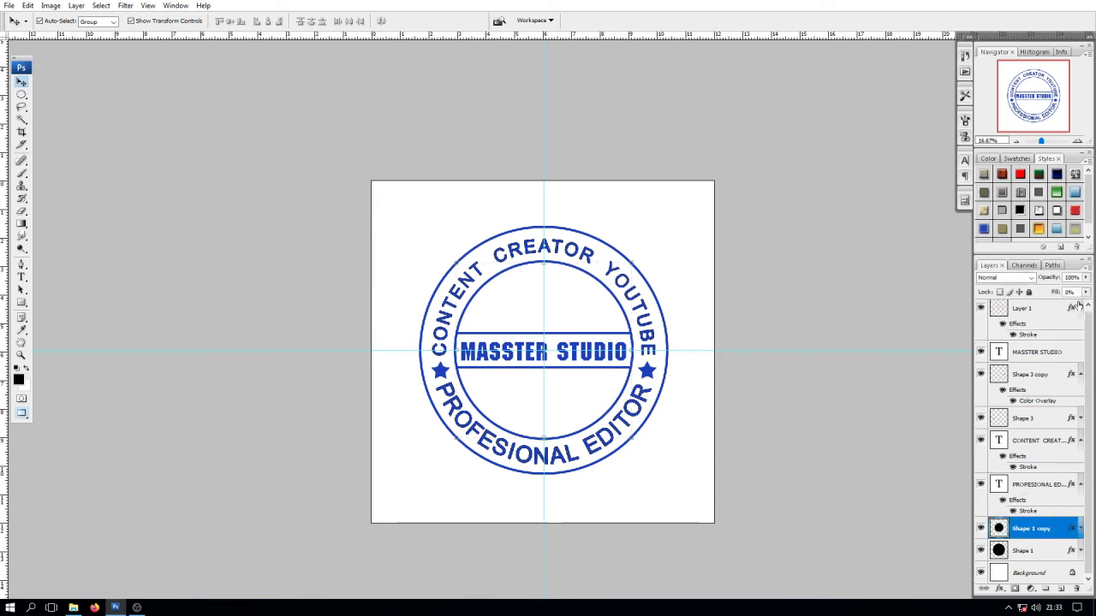
Step: Collapse the layer effects lists and delete the white Background layer
{"action": "left_click", "coordinate": [1079, 307]}
{"action": "left_click", "coordinate": [1080, 354]}
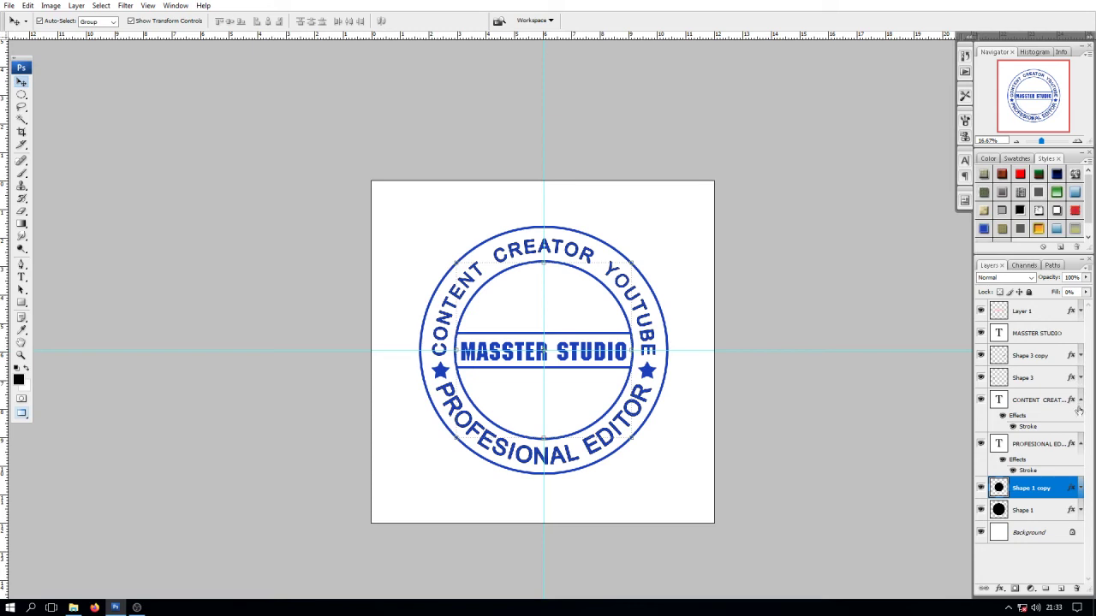
{"action": "left_click", "coordinate": [1081, 399]}
{"action": "left_click", "coordinate": [1080, 423]}
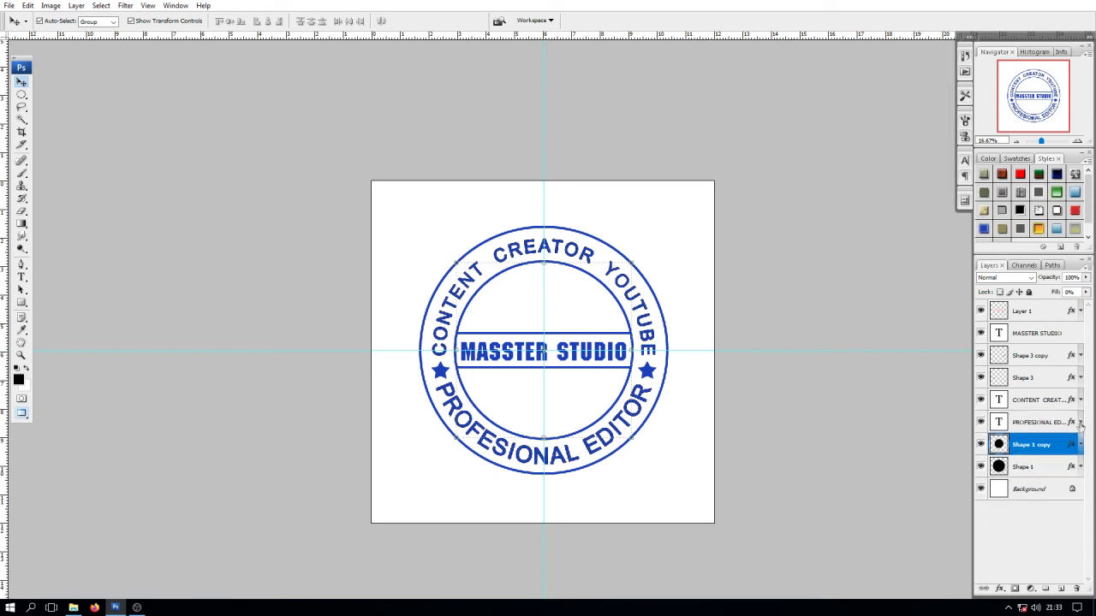
{"action": "left_click", "coordinate": [1036, 494]}
{"action": "key", "text": "Delete"}
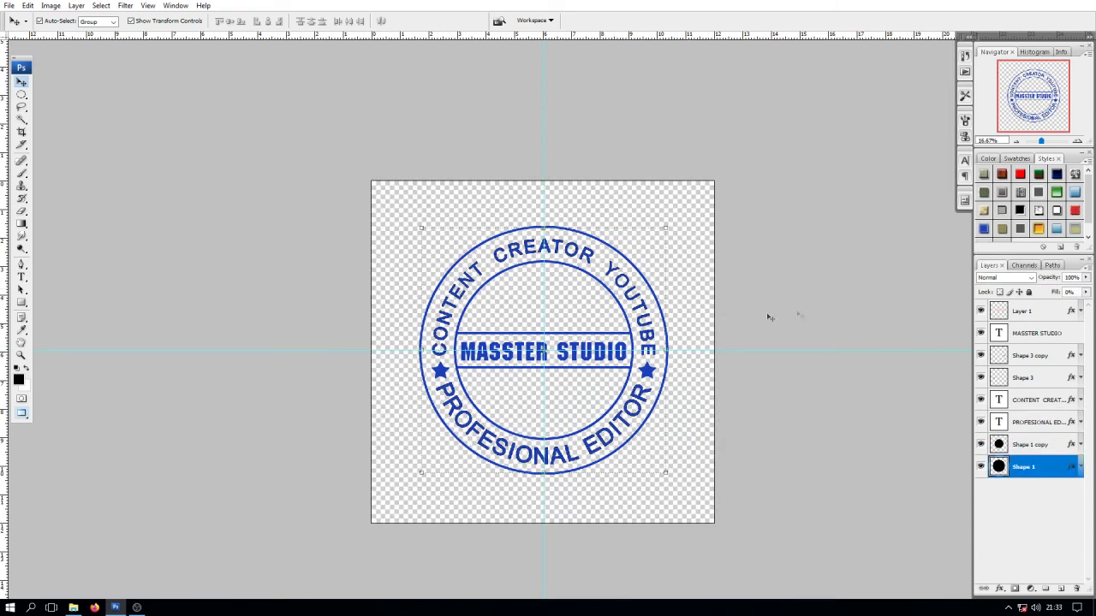
Step: Select all stamp layers and move the stamp toward the canvas top-left
{"action": "left_click", "coordinate": [796, 300]}
{"action": "left_click_drag", "start_coordinate": [783, 182], "coordinate": [368, 513]}
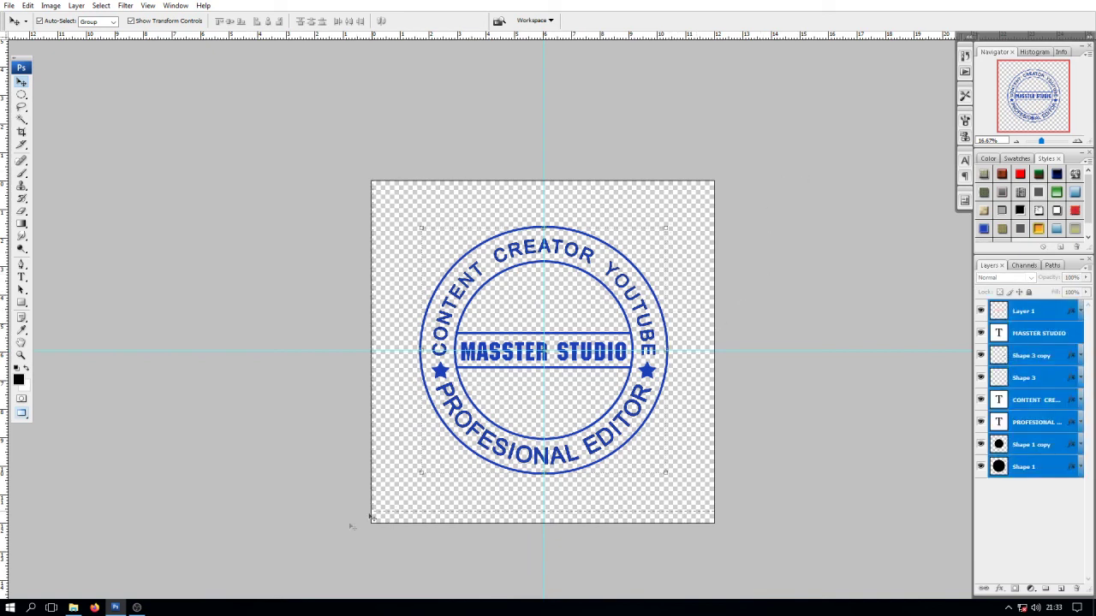
{"action": "left_click_drag", "start_coordinate": [647, 372], "coordinate": [602, 329]}
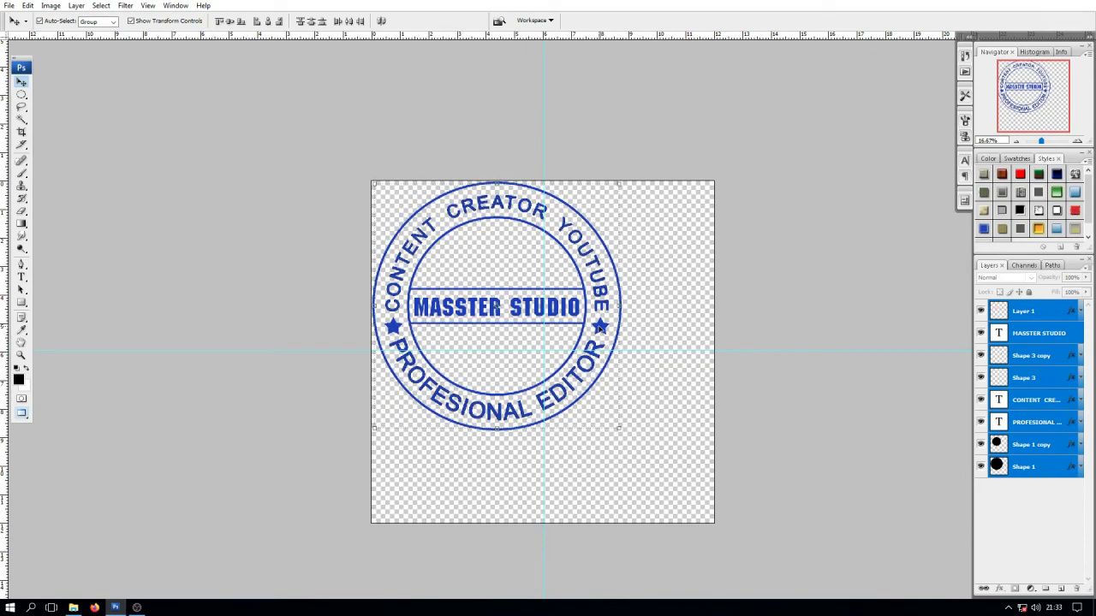
Step: Crop the canvas tightly around the stamp
{"action": "key", "text": "c"}
{"action": "left_click_drag", "start_coordinate": [331, 154], "coordinate": [617, 426]}
{"action": "key", "text": "Return"}
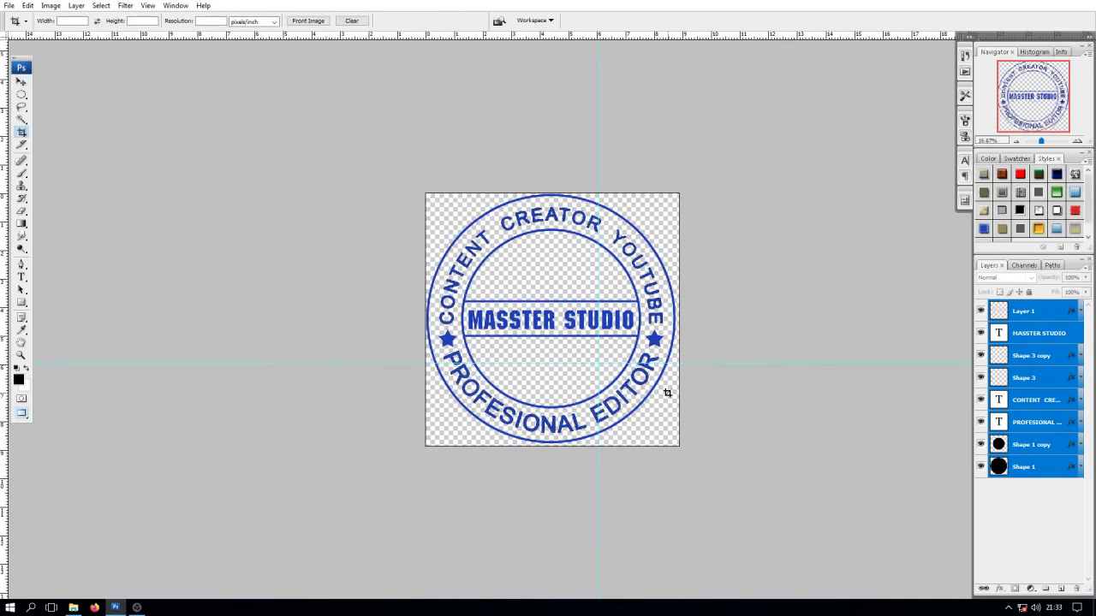
{"action": "key", "text": "v"}
{"action": "left_click", "coordinate": [553, 279]}
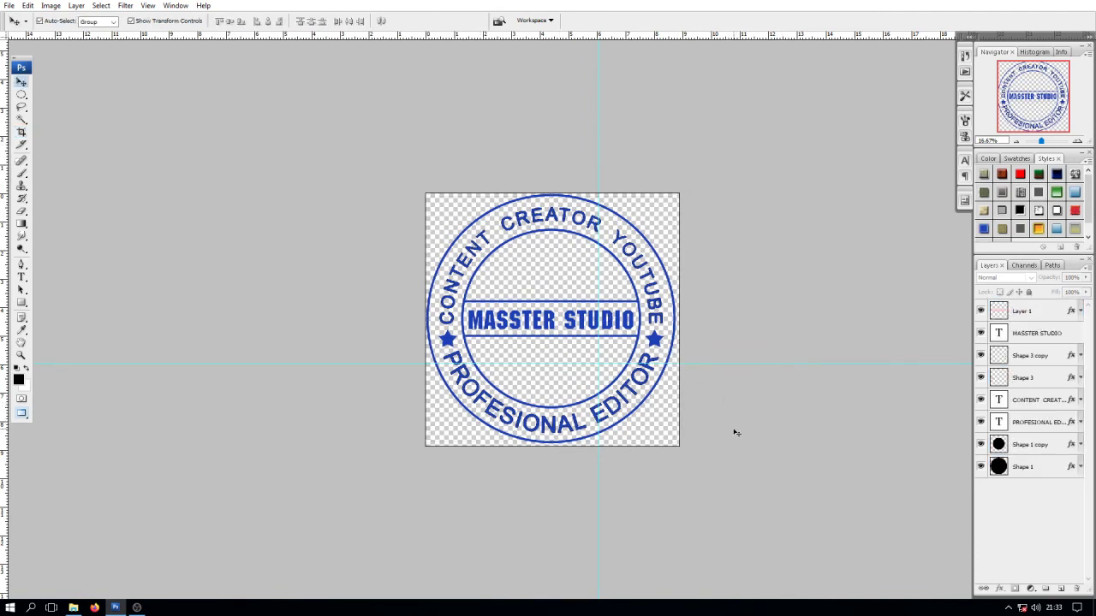
{"action": "key", "text": "ctrl+shift+s"}
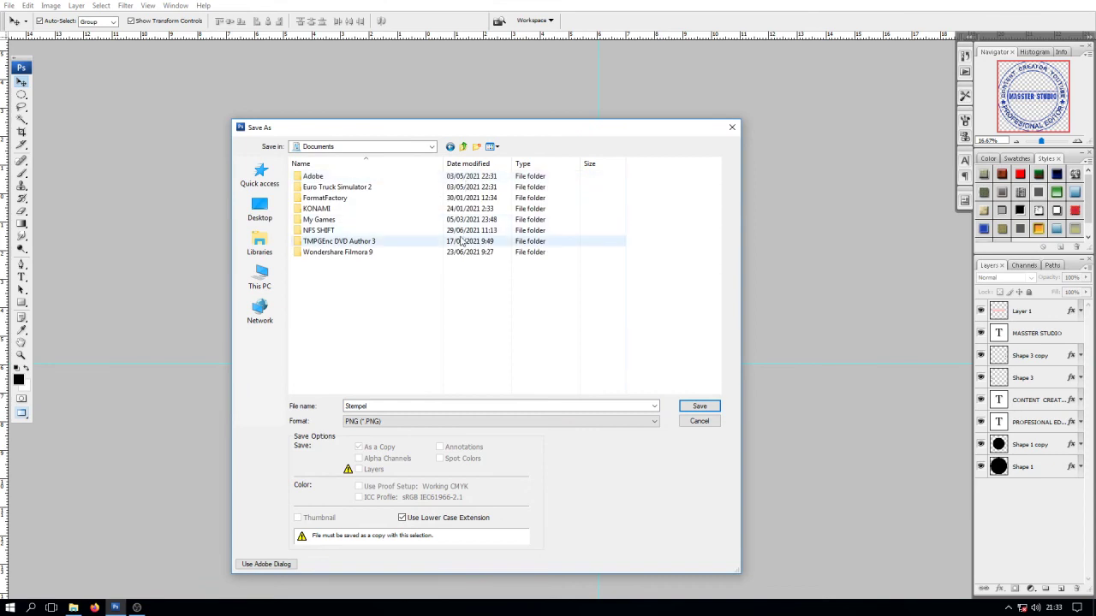
Step: Save the stamp as Stempel in PNG format with Interlace set to None
{"action": "double_click", "coordinate": [368, 407]}
{"action": "left_click", "coordinate": [700, 408]}
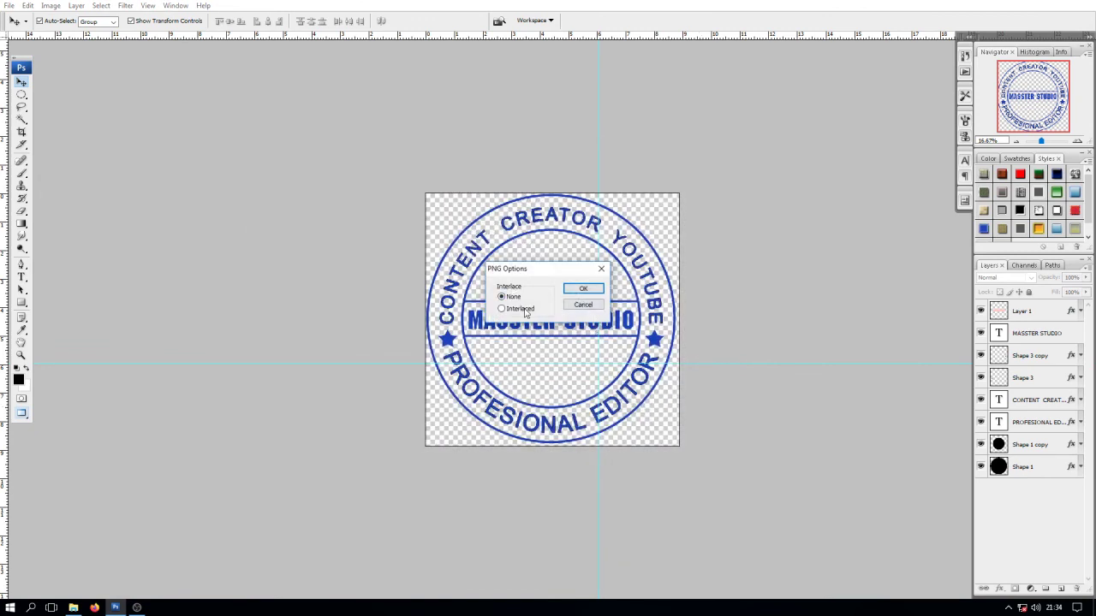
{"action": "left_click", "coordinate": [597, 291]}
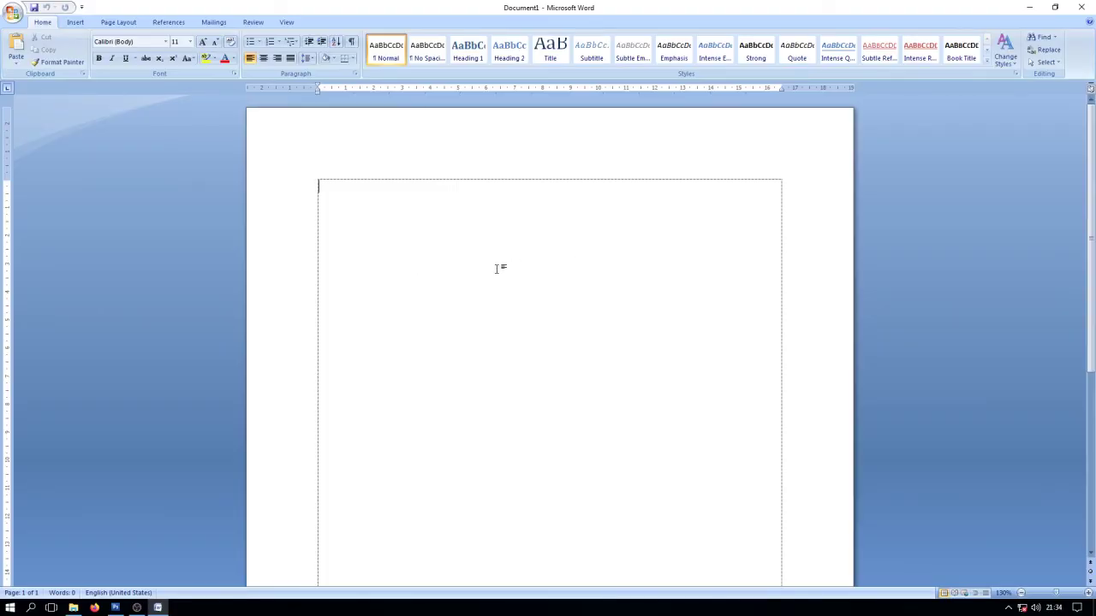
Step: Type the 'NOTA Penjualan :' and tab-aligned Tanggal lines plus filler text lines
{"action": "type", "text": "NOTA Penjualan :"}
{"action": "key", "text": "Return"}
{"action": "type", "text": "Tangga"}
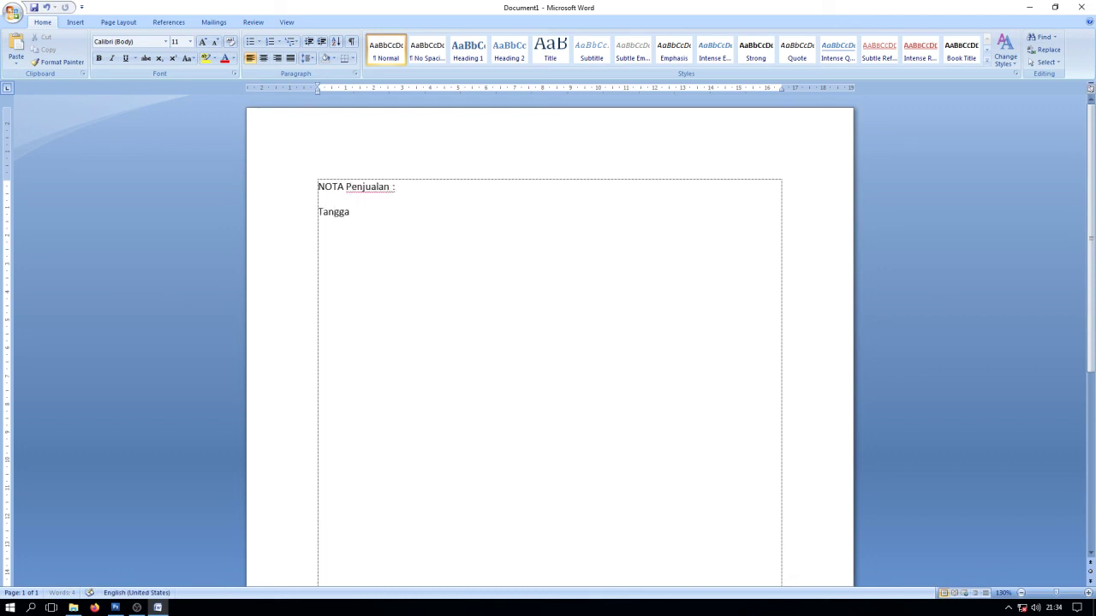
{"action": "key", "text": "Tab"}
{"action": "type", "text": ":"}
{"action": "key", "text": "Return"}
{"action": "key", "text": "Return"}
{"action": "key", "text": "Return"}
{"action": "type", "text": "das"}
{"action": "key", "text": "Return"}
{"action": "type", "text": "d"}
{"action": "type", "text": " sda sd asd"}
{"action": "key", "text": "Return"}
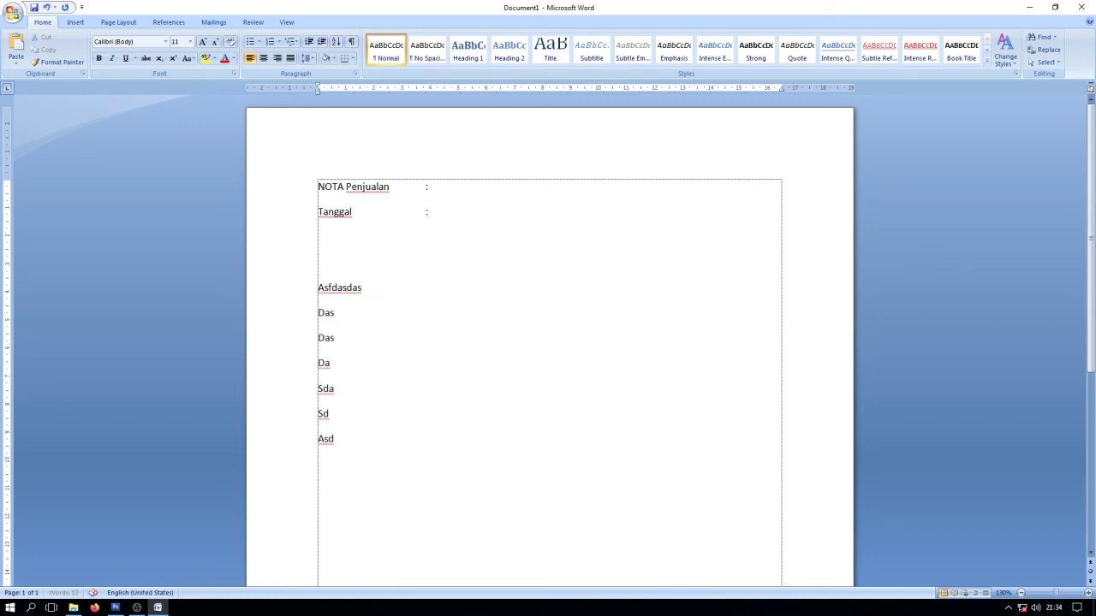
{"action": "scroll", "coordinate": [548, 311], "scroll_direction": "down", "scroll_amount": 4}
{"action": "scroll", "coordinate": [548, 310], "scroll_direction": "down", "scroll_amount": 1}
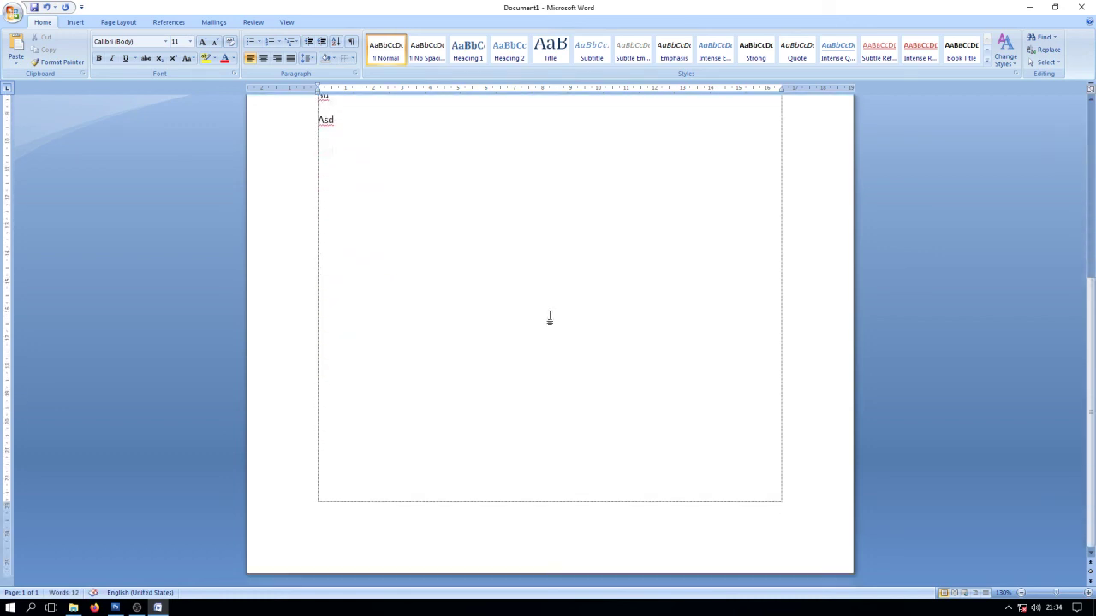
{"action": "type", "text": "asdfdas"}
Step: Add 'Tertanda' and 'Admin MS' lines, centred, bold, 13 pt, indented to the right
{"action": "double_click", "coordinate": [337, 296]}
{"action": "type", "text": "Tertanda"}
{"action": "key", "text": "Return"}
{"action": "key", "text": "Return"}
{"action": "type", "text": "Admin MS"}
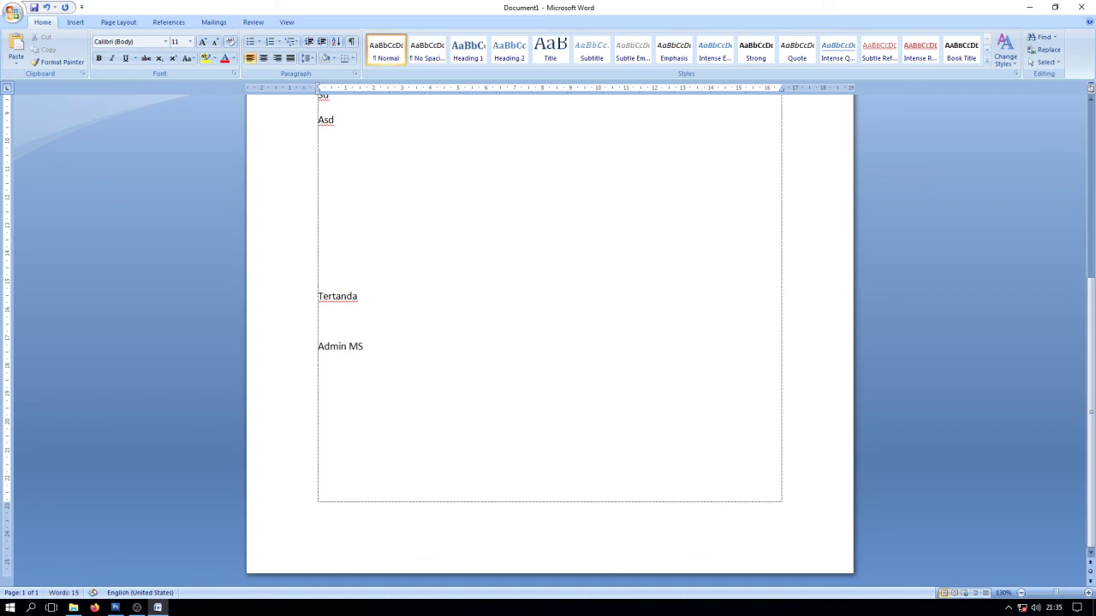
{"action": "left_click_drag", "start_coordinate": [296, 299], "coordinate": [349, 347]}
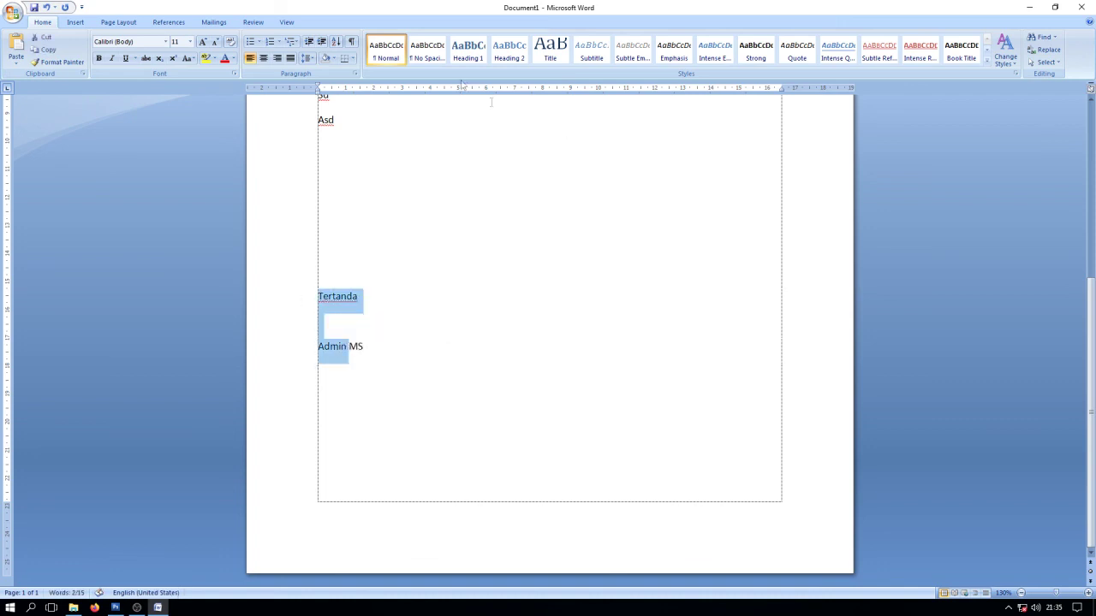
{"action": "left_click", "coordinate": [265, 58]}
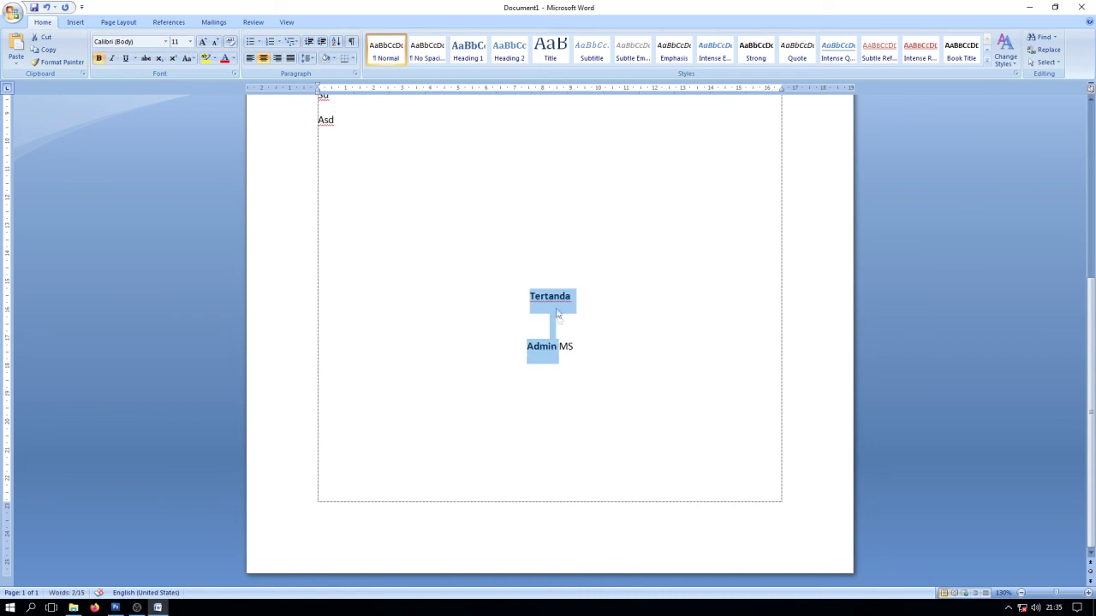
{"action": "key", "text": "shift+End"}
{"action": "key", "text": "ctrl+b"}
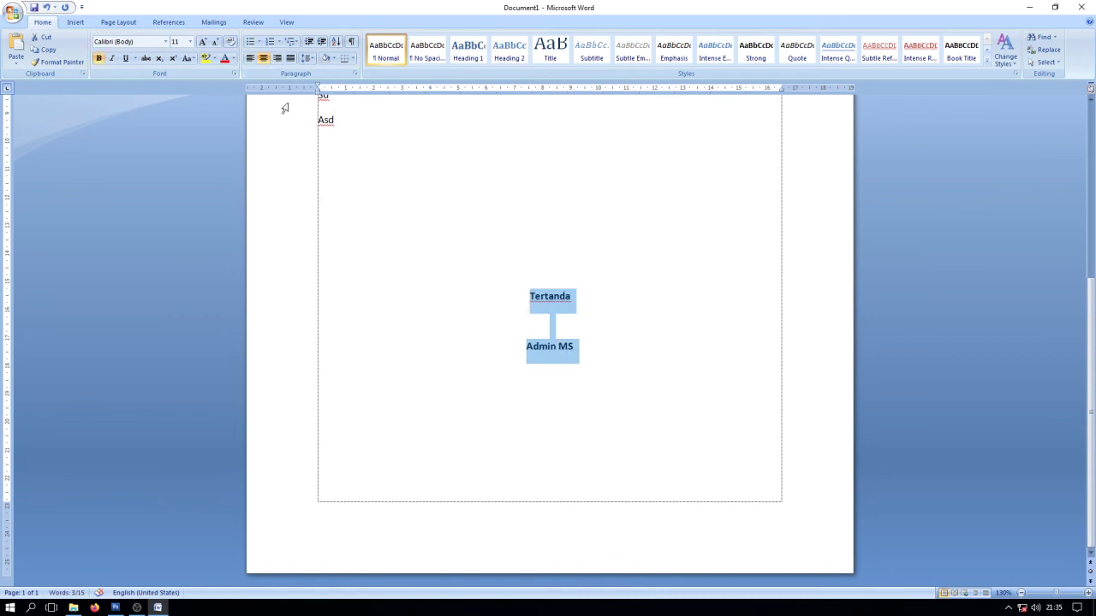
{"action": "key", "text": "ctrl+bracketright"}
{"action": "key", "text": "ctrl+bracketright"}
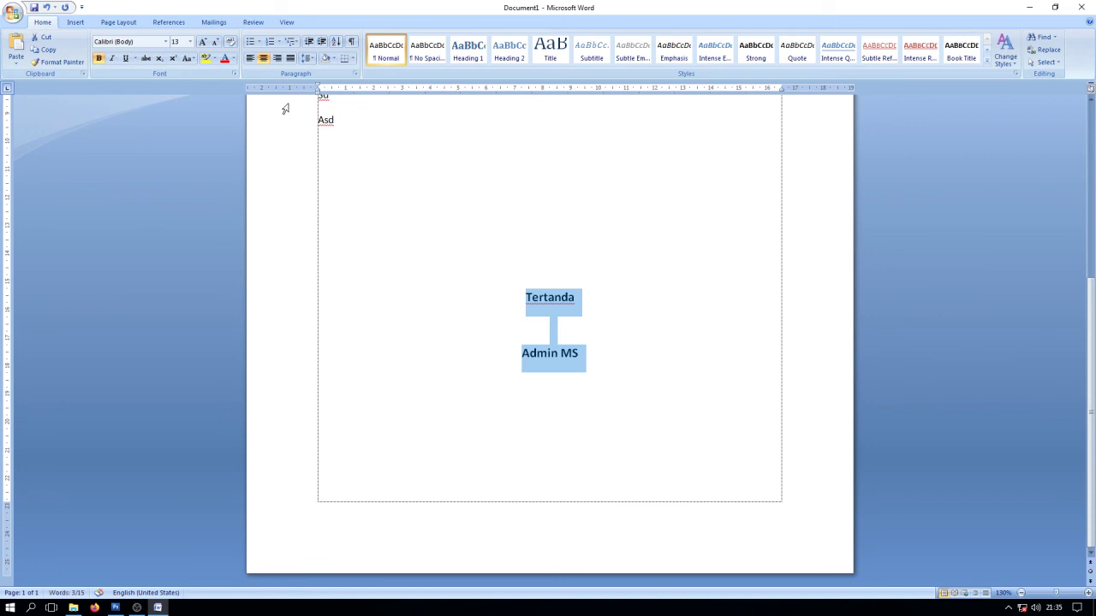
{"action": "left_click_drag", "start_coordinate": [318, 91], "coordinate": [555, 89]}
{"action": "left_click", "coordinate": [431, 151]}
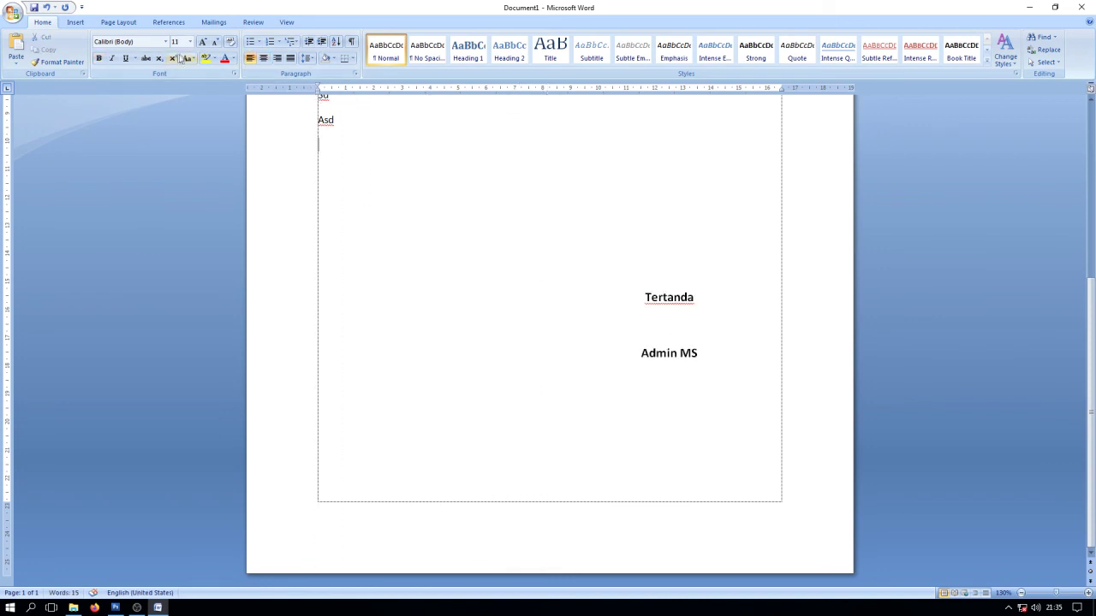
Step: Insert the Stempel.png picture into the sales note
{"action": "left_click", "coordinate": [75, 22]}
{"action": "left_click", "coordinate": [124, 49]}
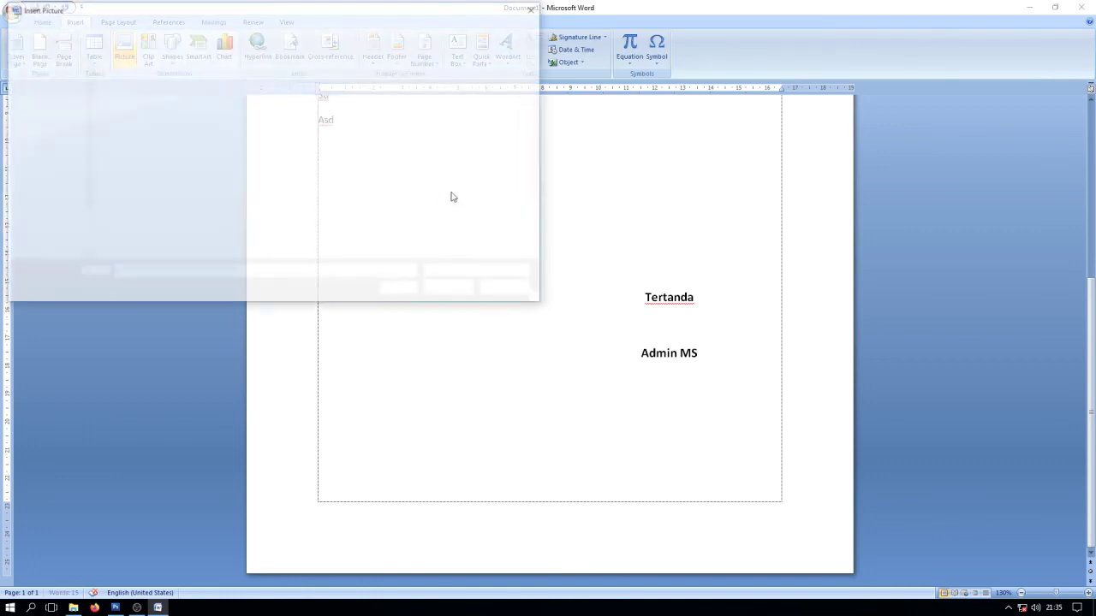
{"action": "left_click", "coordinate": [136, 187]}
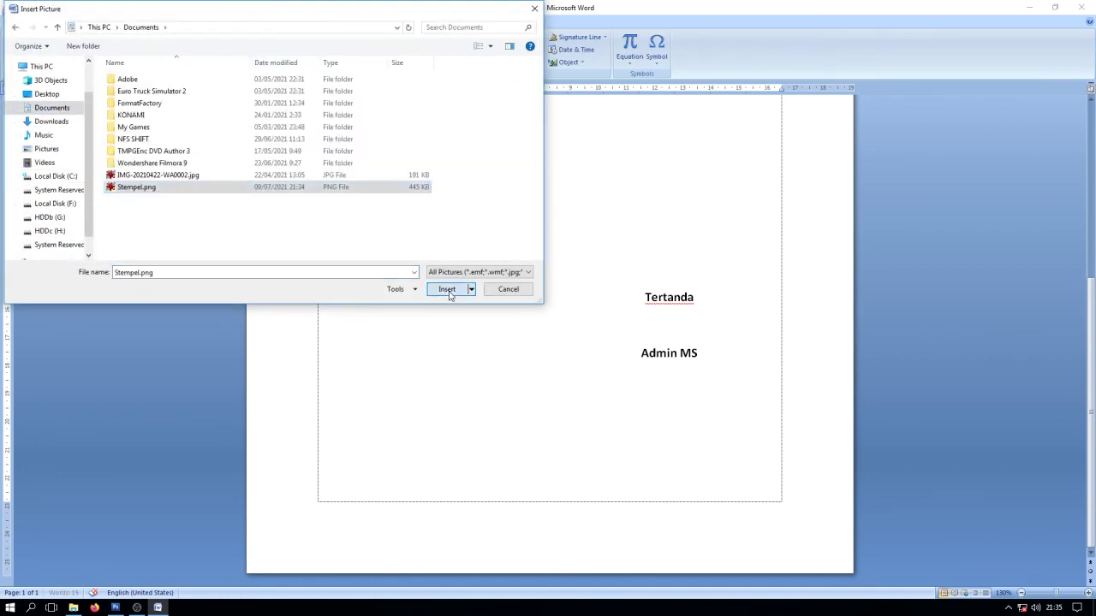
{"action": "left_click", "coordinate": [447, 289]}
{"action": "scroll", "coordinate": [708, 379], "scroll_direction": "down", "scroll_amount": 5}
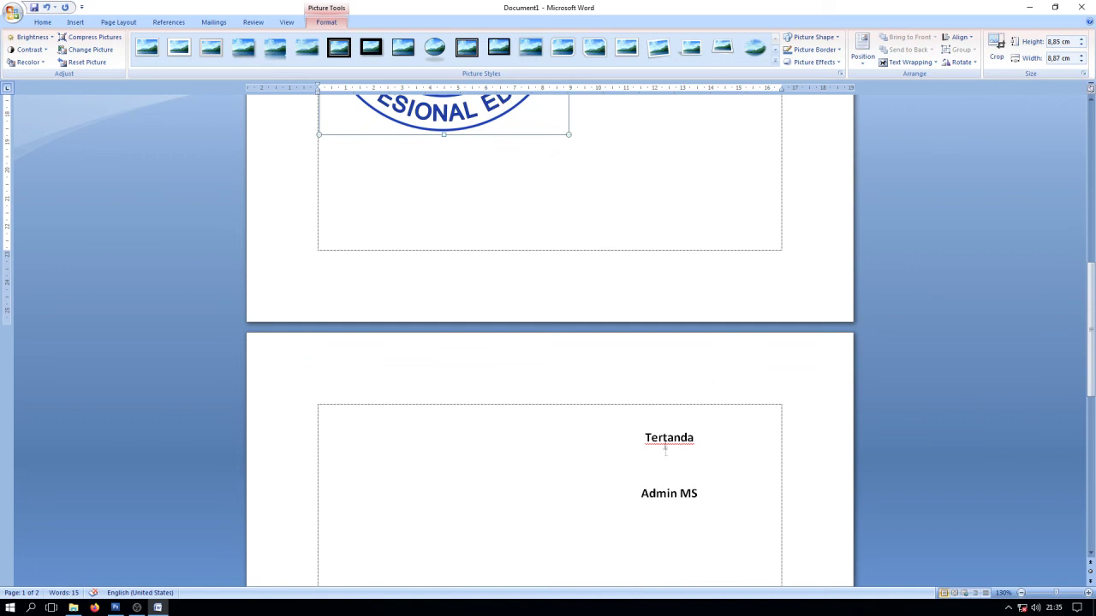
{"action": "scroll", "coordinate": [618, 482], "scroll_direction": "up", "scroll_amount": 5}
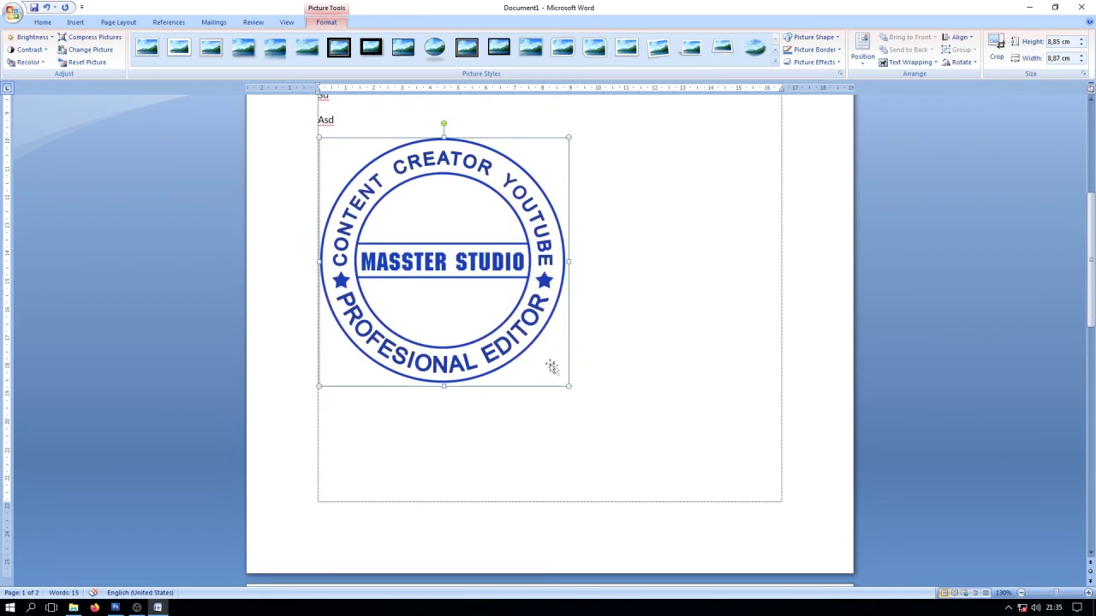
Step: Float the stamp in front of text, shrink it beside Tertanda, and tilt it about 15°
{"action": "right_click", "coordinate": [484, 209]}
{"action": "mouse_move", "coordinate": [525, 332]}
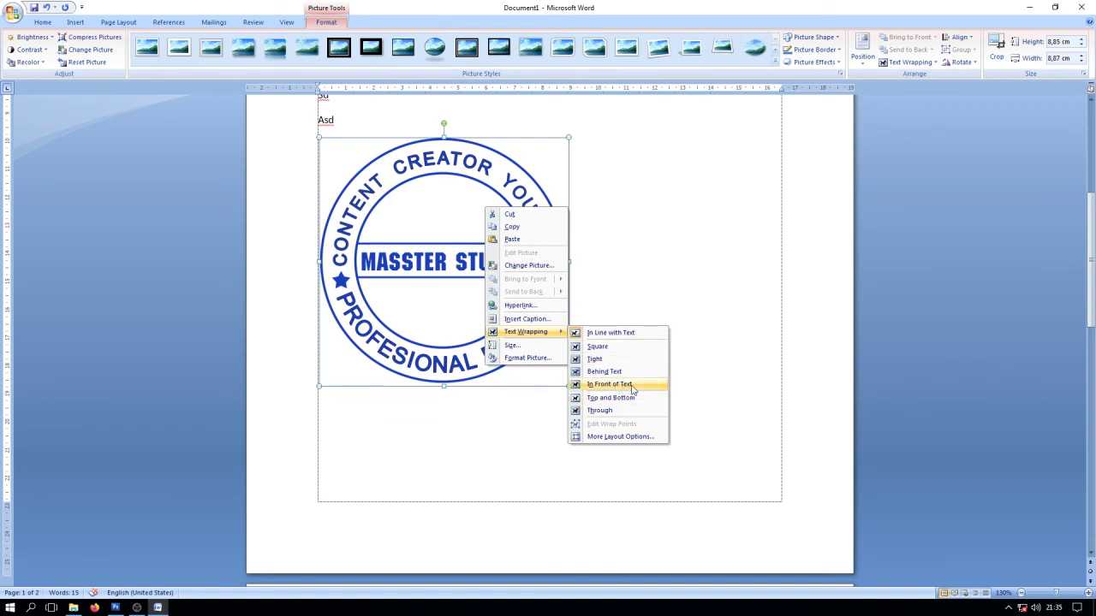
{"action": "left_click", "coordinate": [633, 386]}
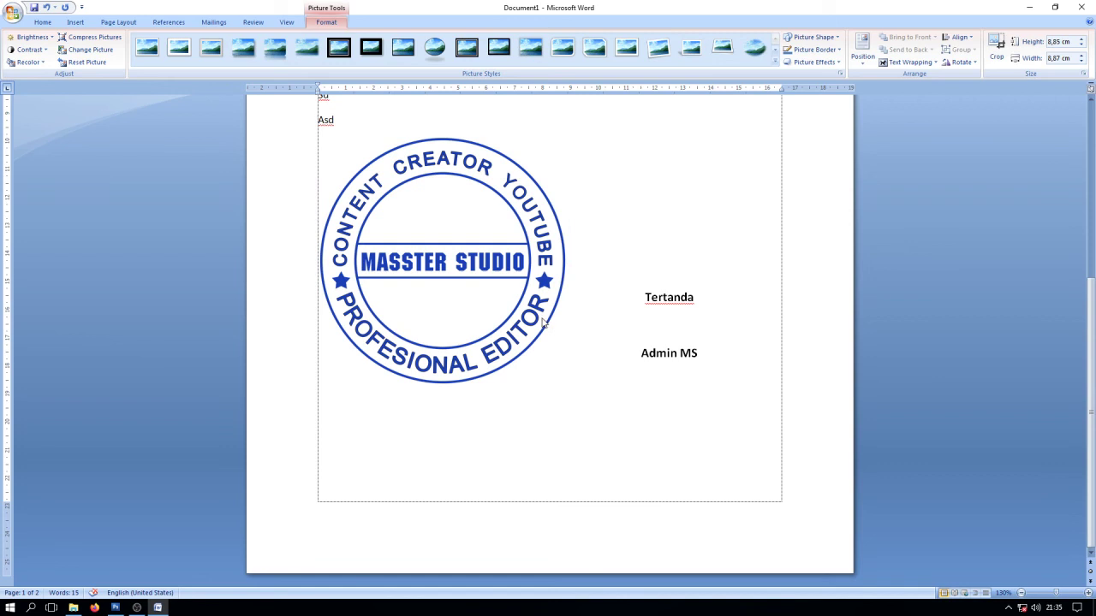
{"action": "mouse_move", "coordinate": [455, 287]}
{"action": "left_mouse_down"}
{"action": "mouse_move", "coordinate": [597, 255]}
{"action": "mouse_move", "coordinate": [577, 254]}
{"action": "left_mouse_up"}
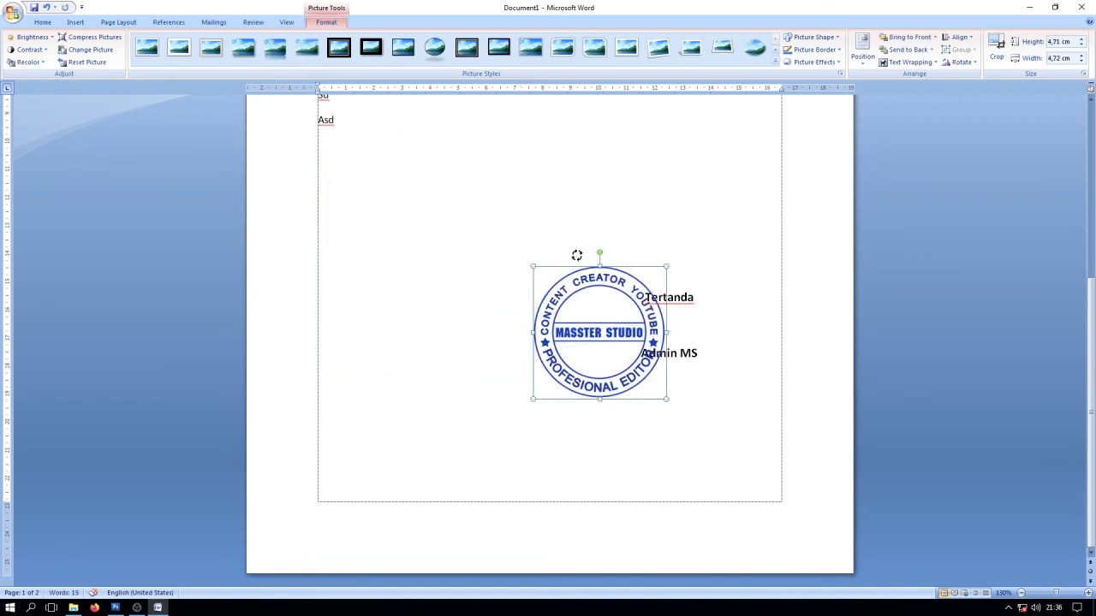
{"action": "left_click", "coordinate": [747, 311]}
{"action": "left_click", "coordinate": [709, 276]}
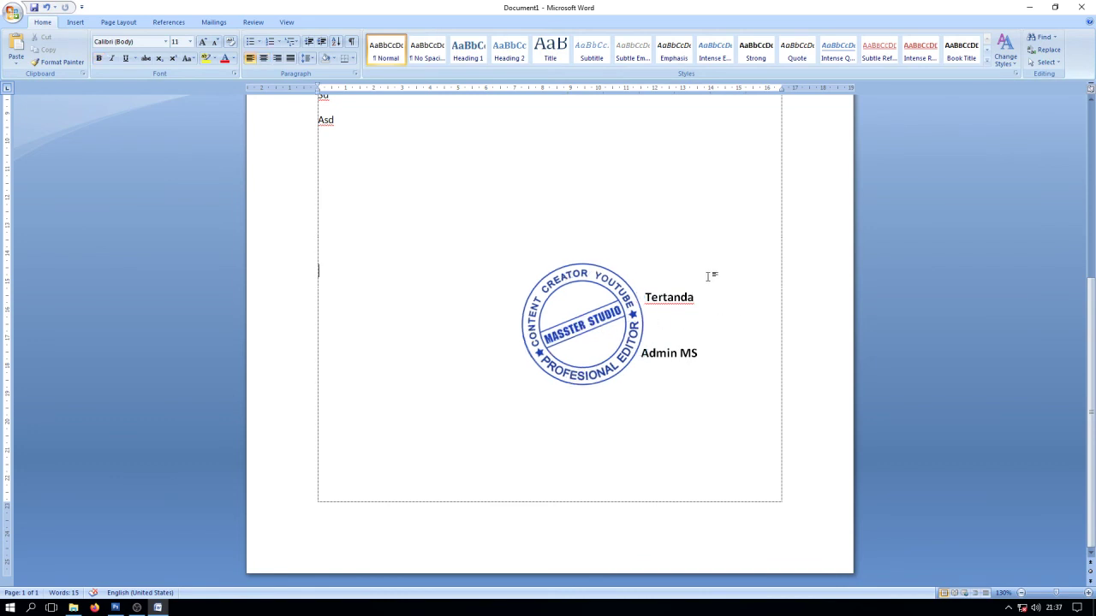